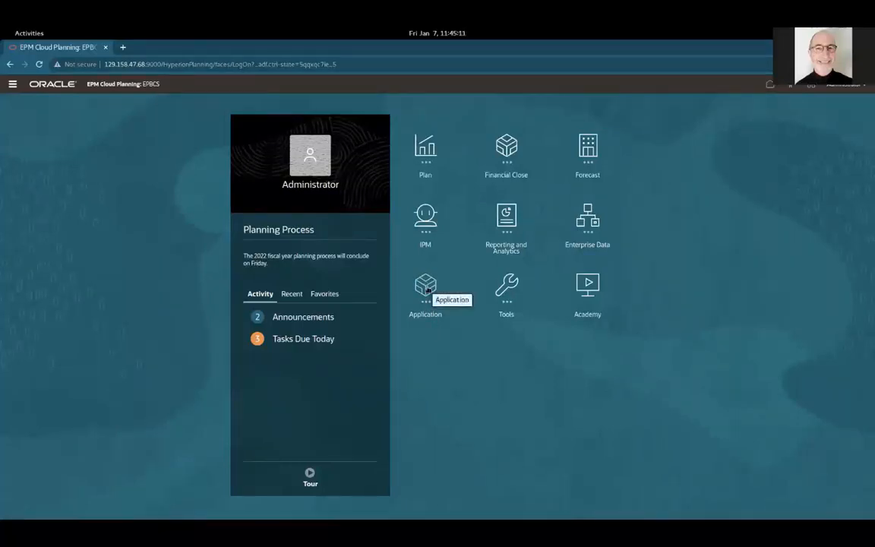
# Step: Open the overview of the EPBCS application and list its cubes
pyautogui.click(426, 296)
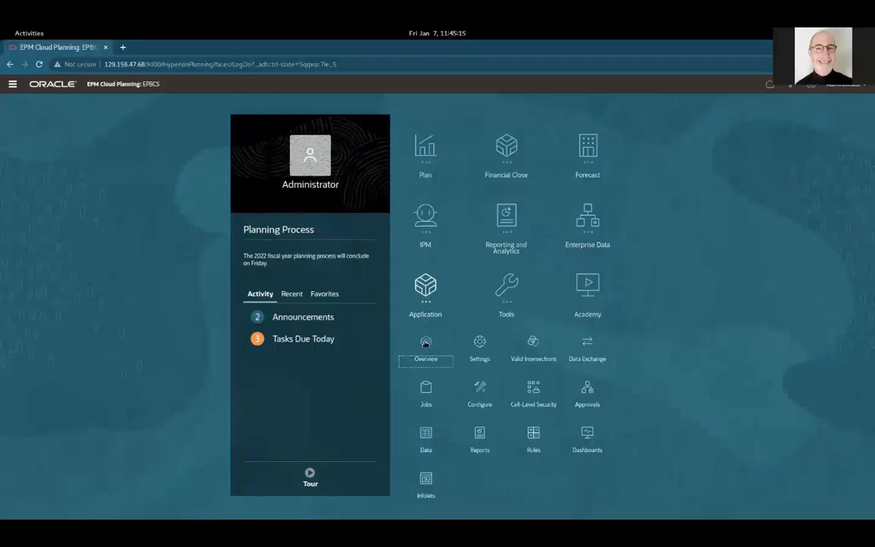
pyautogui.click(425, 343)
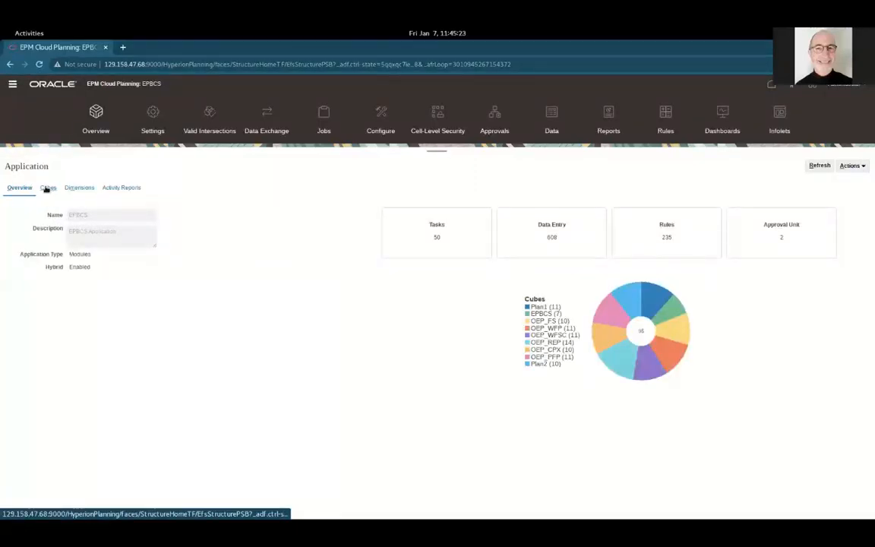
pyautogui.click(46, 189)
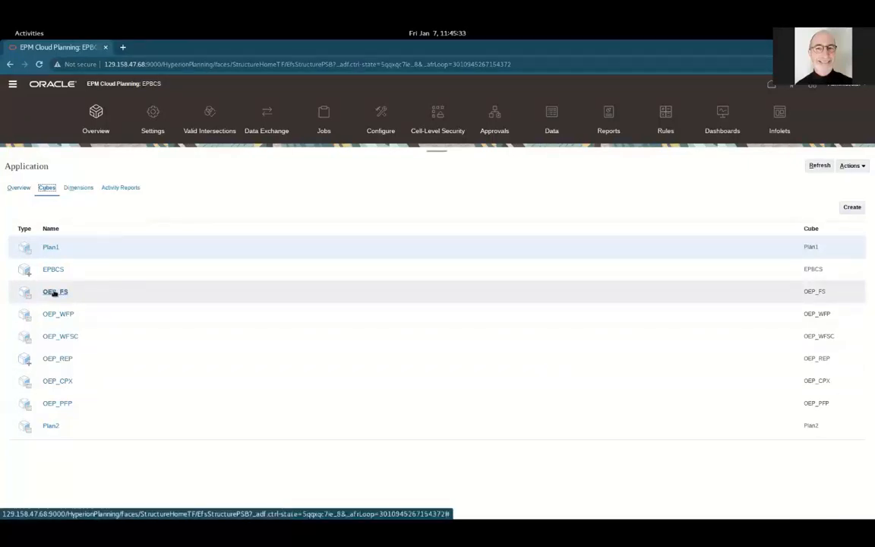
# Step: Show the dimensions of the OEP_FS cube and display the available application actions
pyautogui.click(76, 189)
pyautogui.click(47, 217)
pyautogui.click(59, 267)
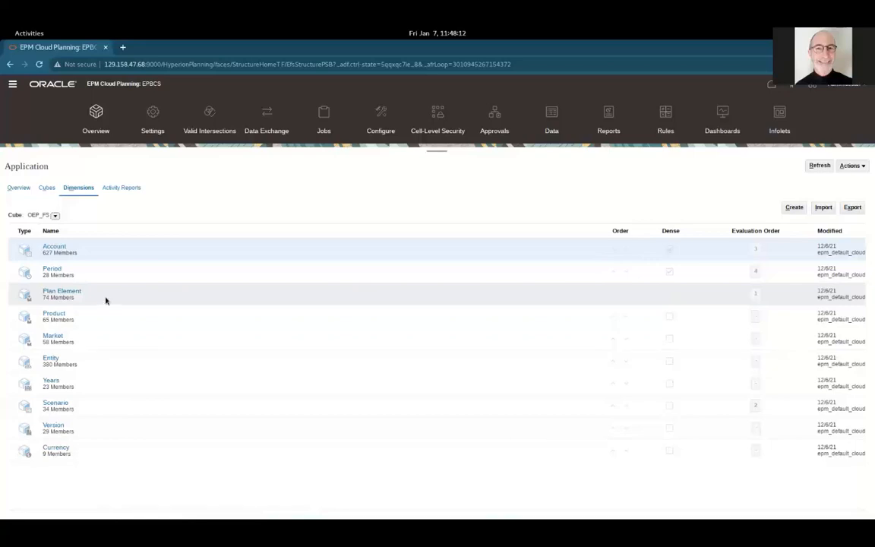
pyautogui.click(862, 167)
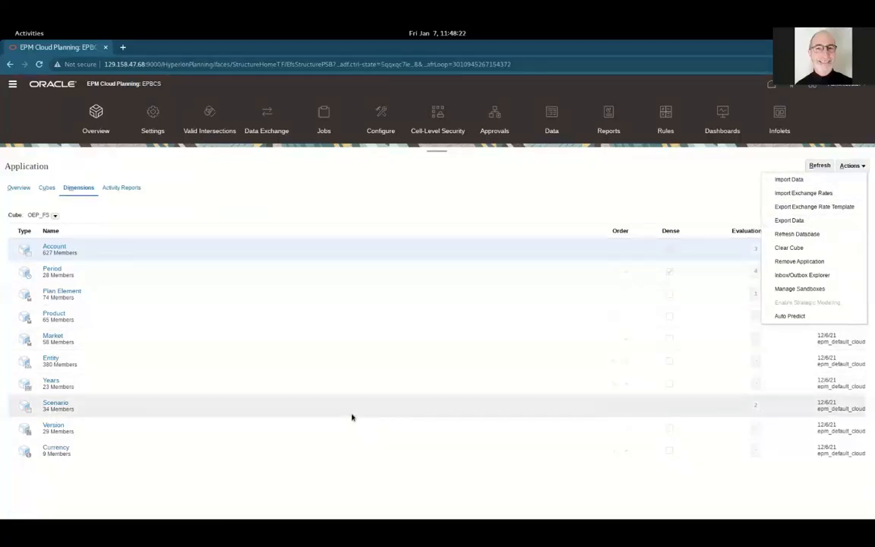
# Step: Switch to the oep_fs spreadsheet in LibreOffice Calc and examine its period and Point-of-View columns down to about row 65100
pyautogui.hotkey('alt', 'Tab')
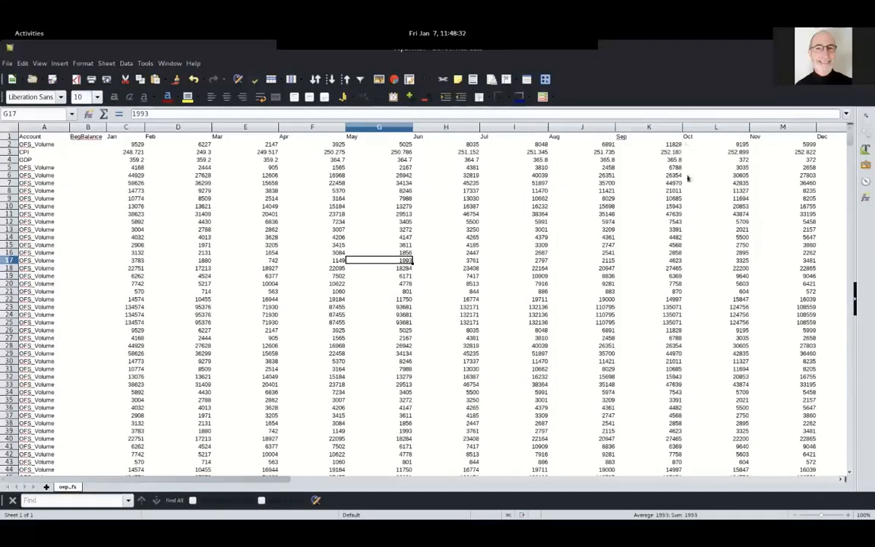
pyautogui.moveTo(234, 481); pyautogui.dragTo(590, 493)
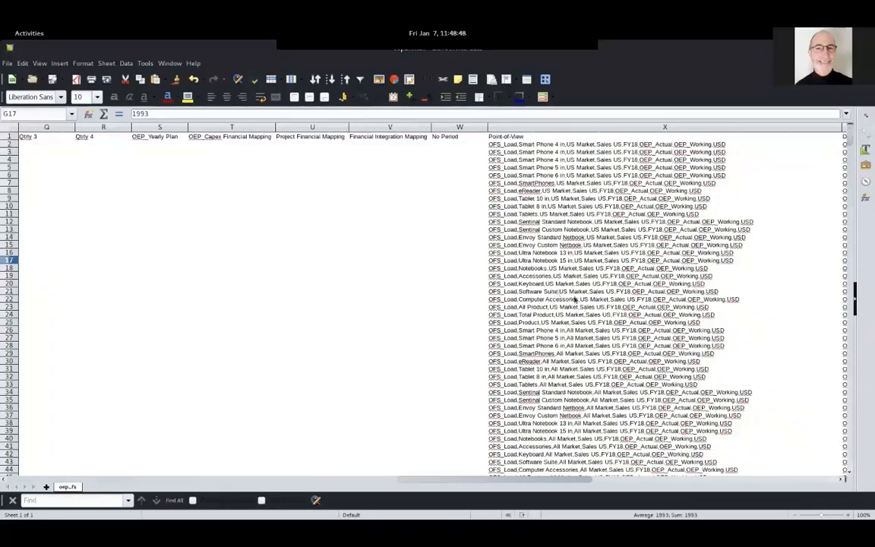
pyautogui.moveTo(850, 142); pyautogui.dragTo(852, 199)
pyautogui.moveTo(852, 224); pyautogui.dragTo(850, 265)
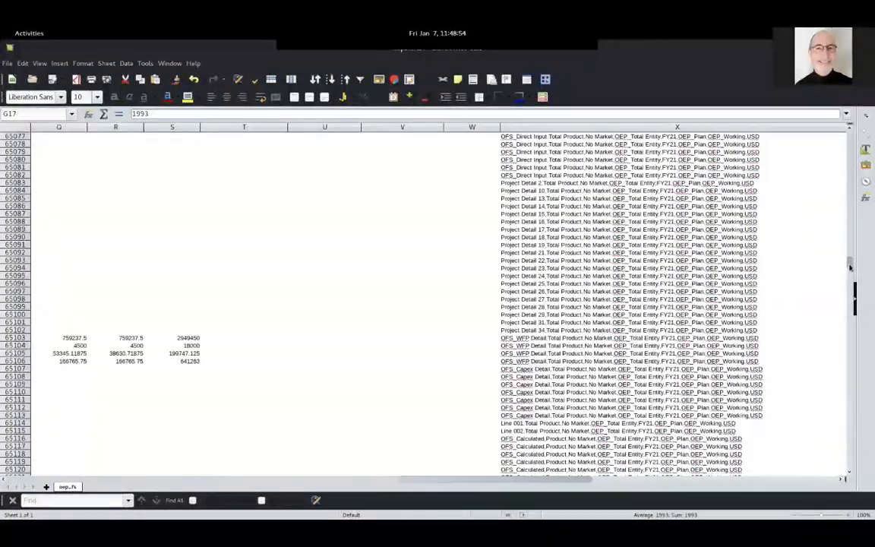
pyautogui.moveTo(490, 476); pyautogui.dragTo(4, 480)
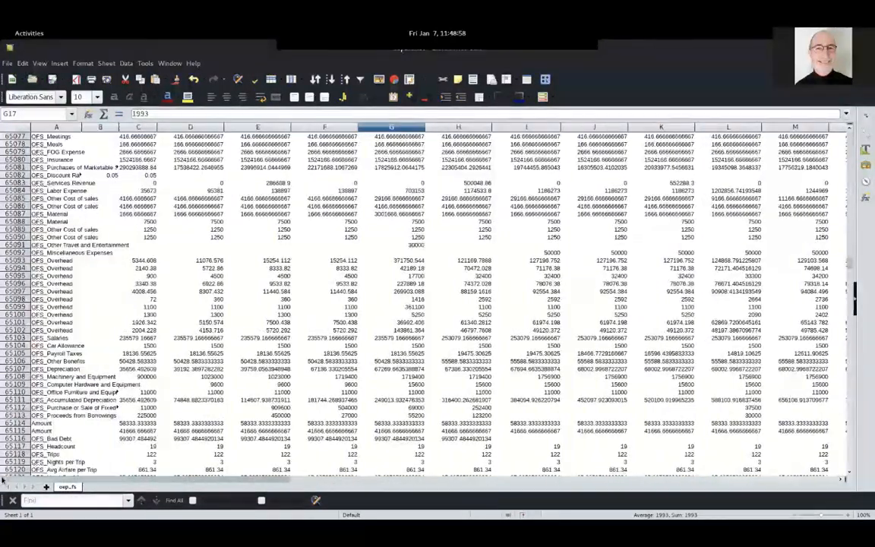
# Step: Examine the OFS_Machinery and Equipment record in row 65108 across its columns, and look through the remaining oep_fs rows
pyautogui.click(17, 376)
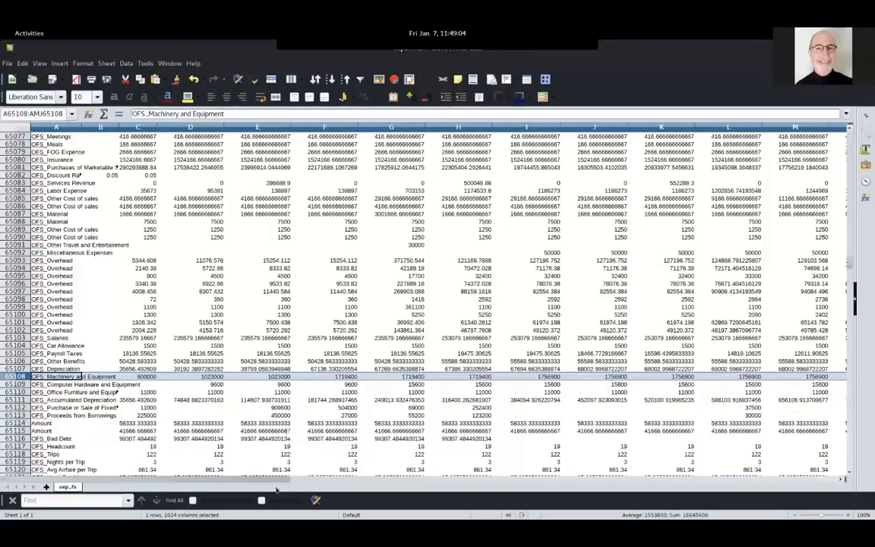
pyautogui.moveTo(265, 483); pyautogui.dragTo(492, 469)
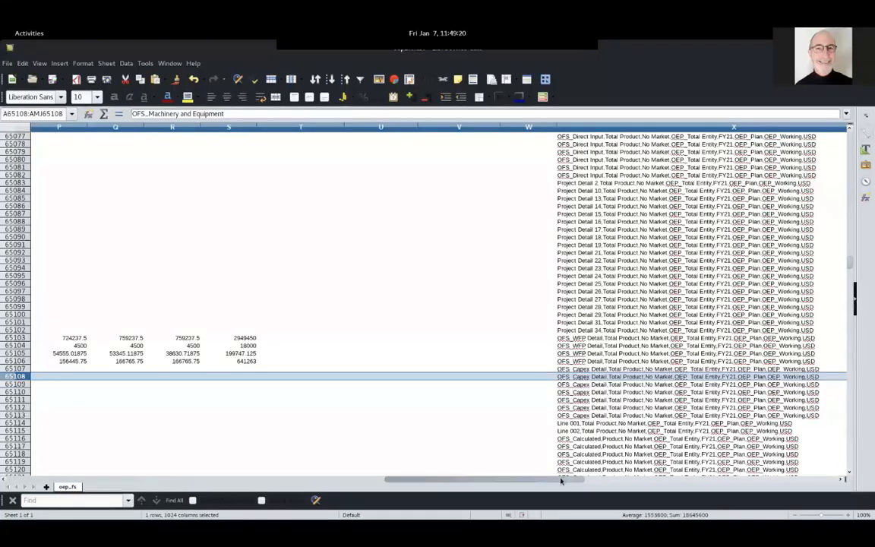
pyautogui.click(137, 346)
pyautogui.click(136, 314)
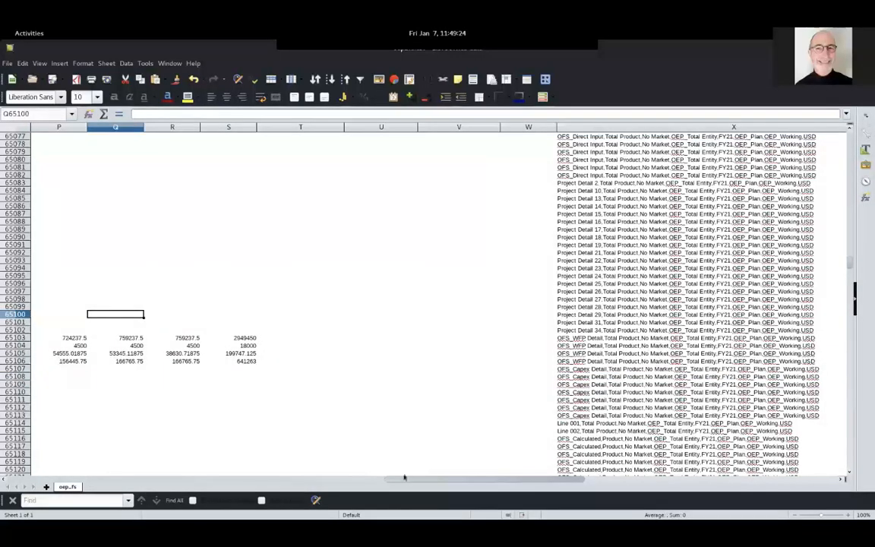
pyautogui.moveTo(370, 479); pyautogui.dragTo(53, 482)
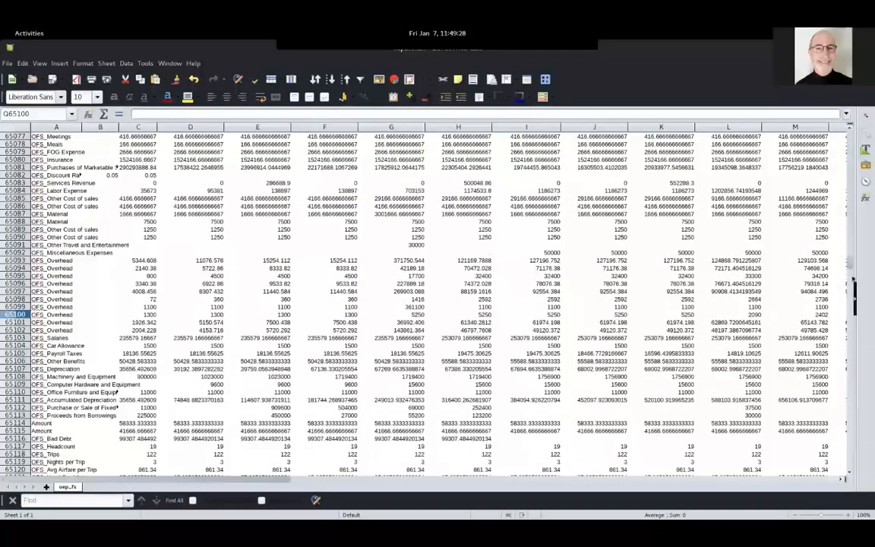
pyautogui.moveTo(851, 268); pyautogui.dragTo(854, 451)
pyautogui.scroll(-20, 394, 342)
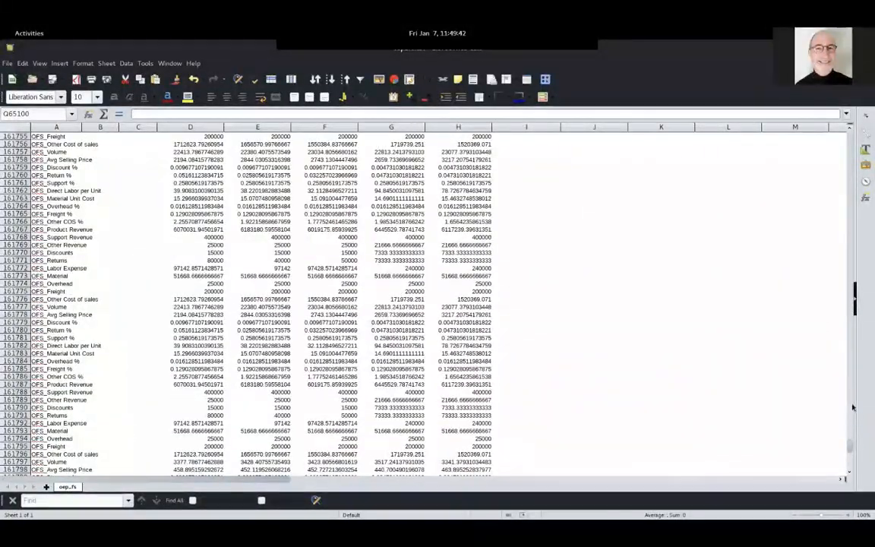
pyautogui.moveTo(851, 448); pyautogui.dragTo(851, 139)
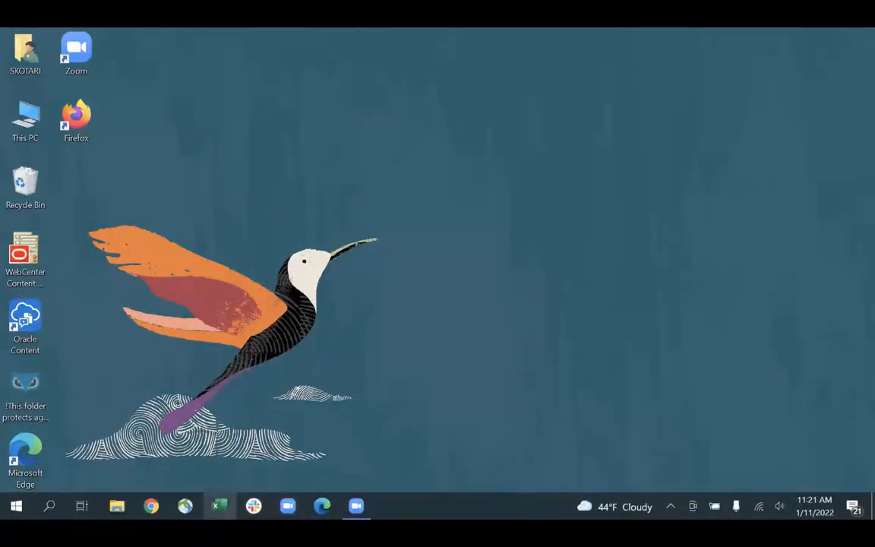
# Step: Switch to Excel, open the recent workbook epm_on_compute.xlsx and display the Smart View panel
pyautogui.click(219, 505)
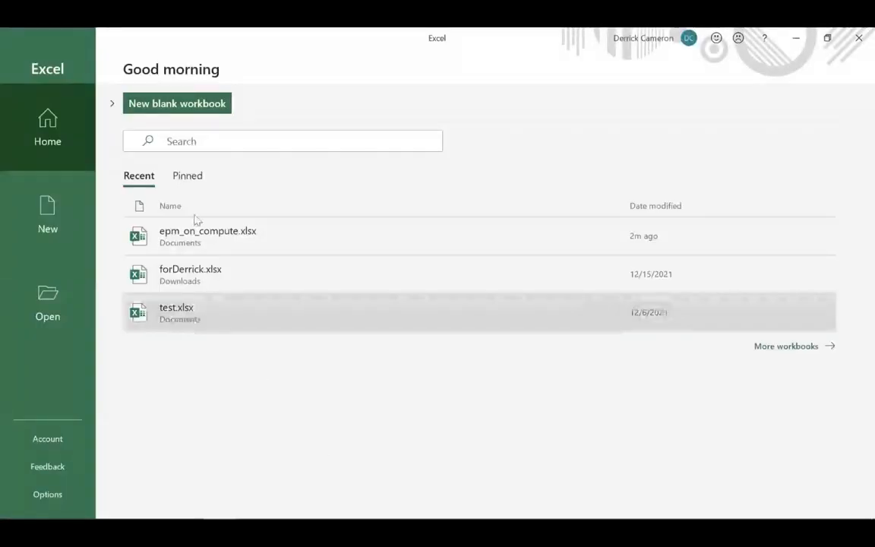
pyautogui.click(287, 246)
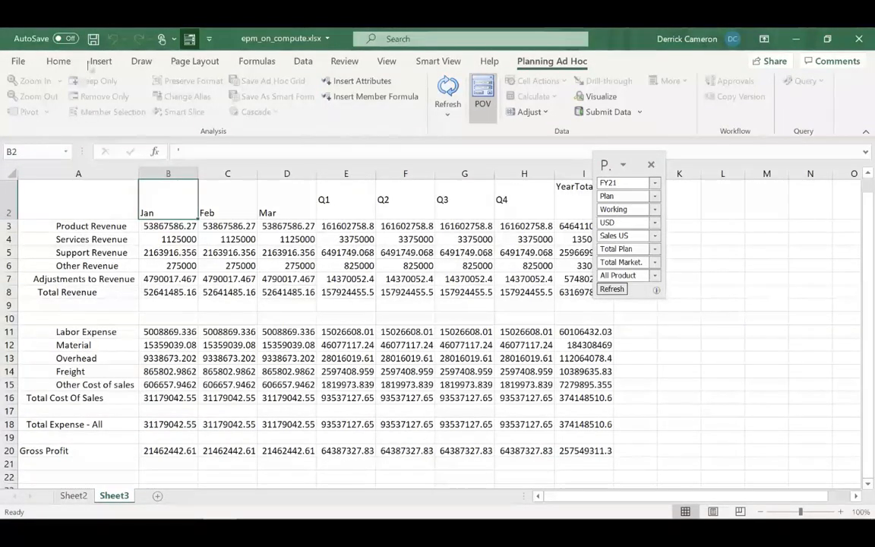
pyautogui.click(439, 92)
pyautogui.click(437, 63)
pyautogui.click(21, 91)
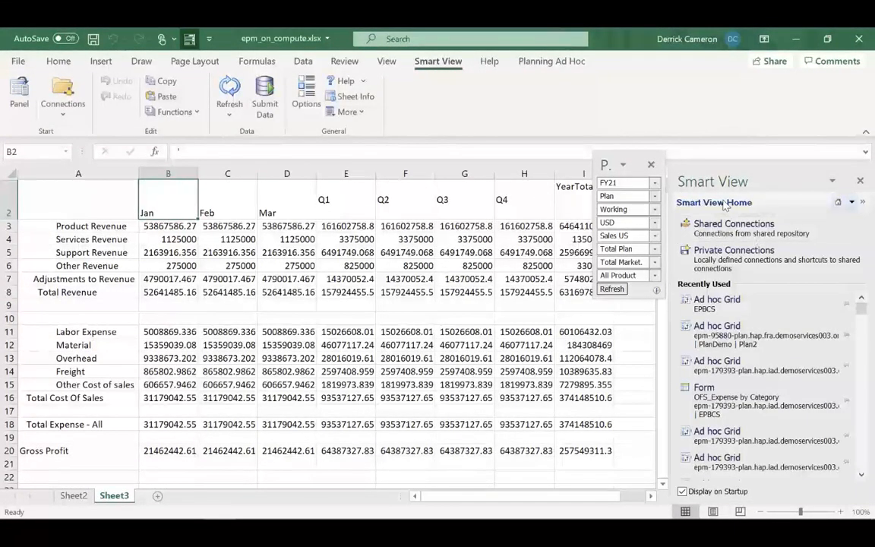
pyautogui.click(746, 252)
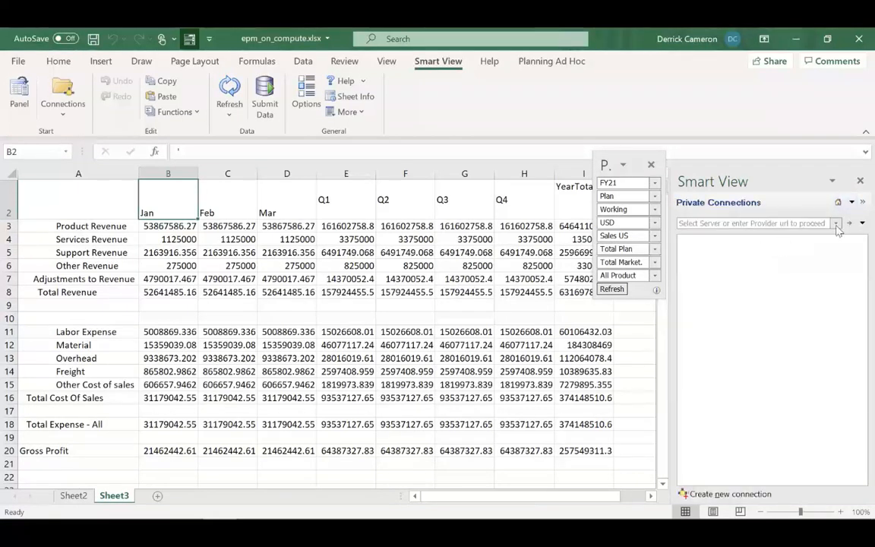
pyautogui.click(835, 224)
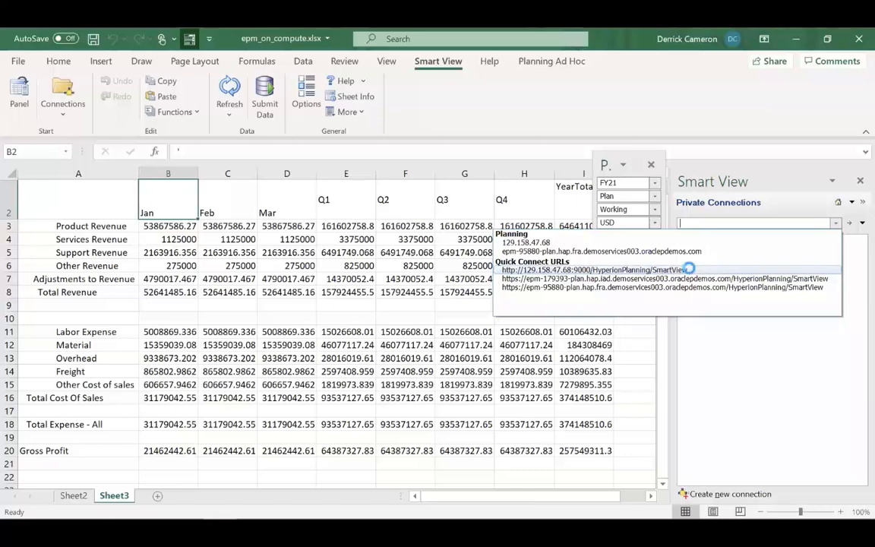
pyautogui.click(690, 272)
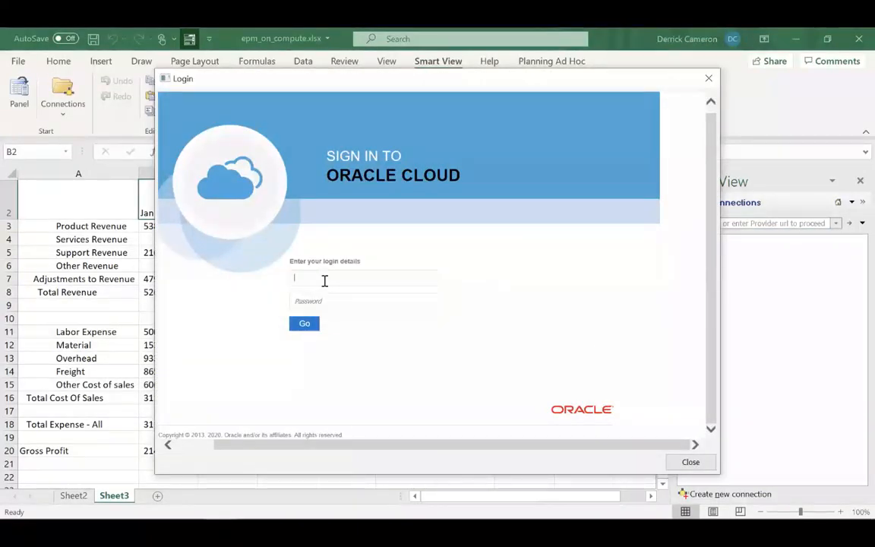
pyautogui.write('epm_default_cloud_admin')
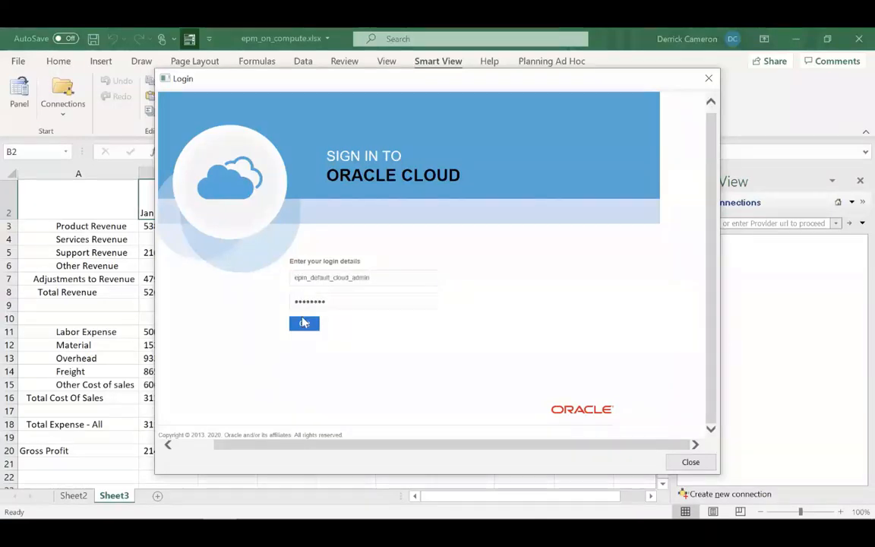
pyautogui.click(303, 322)
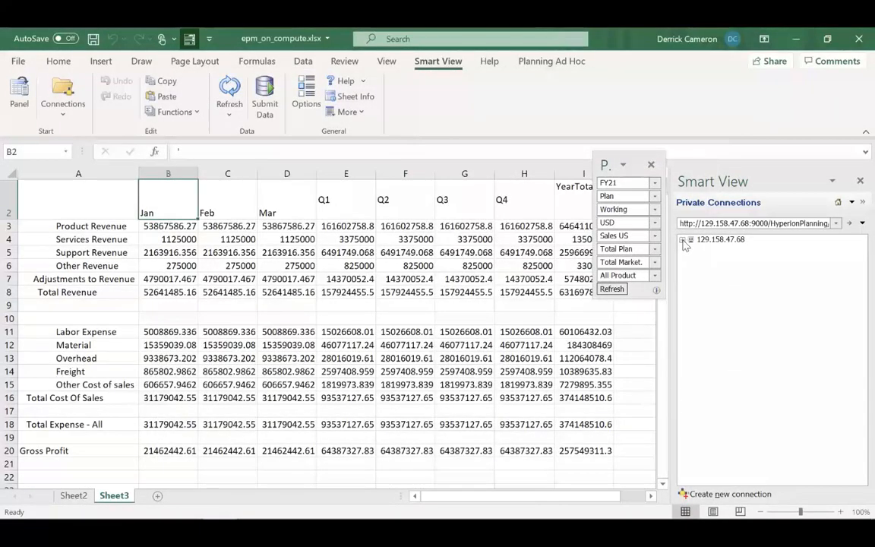
# Step: Expand the EPBCS library down to the forms in the Financials - Dashboards - Revenue folder
pyautogui.click(682, 240)
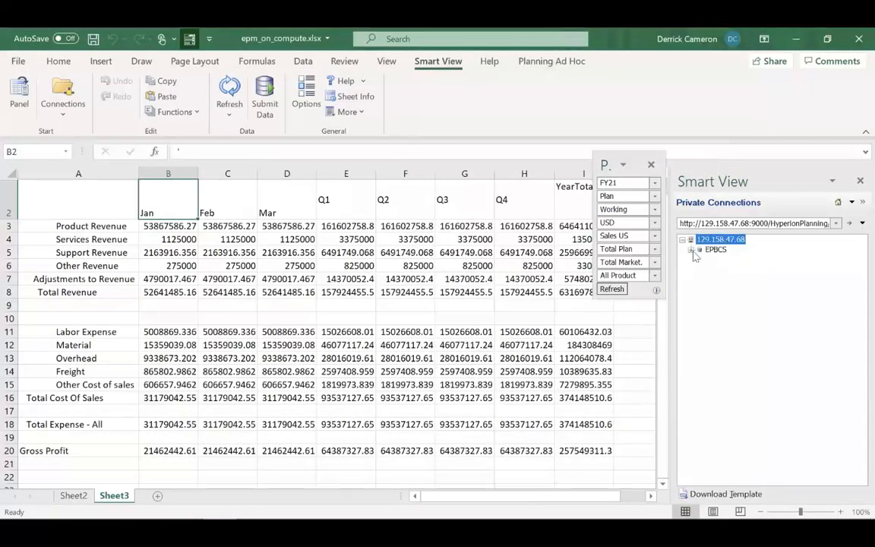
pyautogui.click(692, 250)
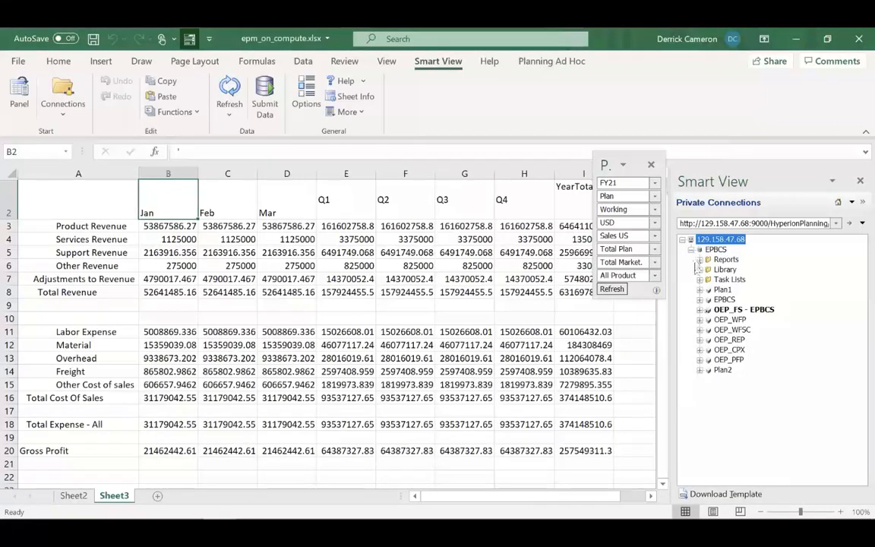
pyautogui.click(699, 270)
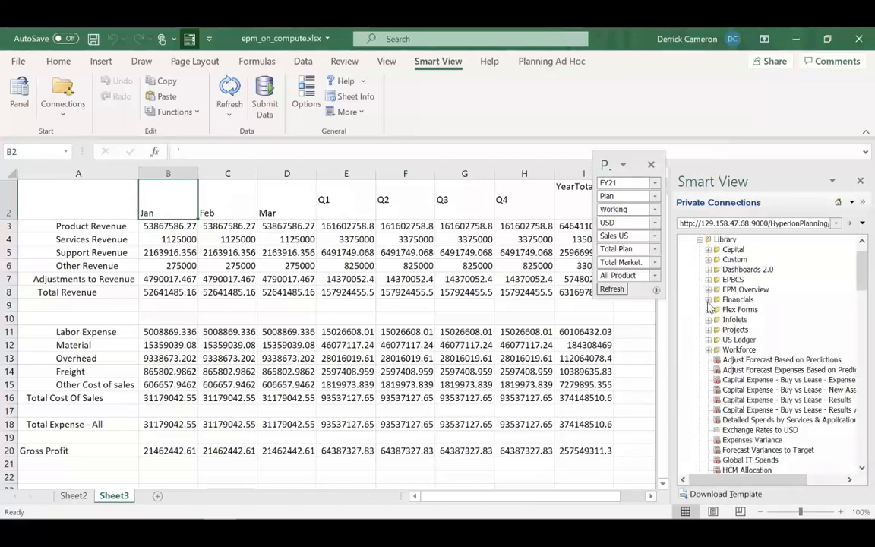
pyautogui.click(708, 300)
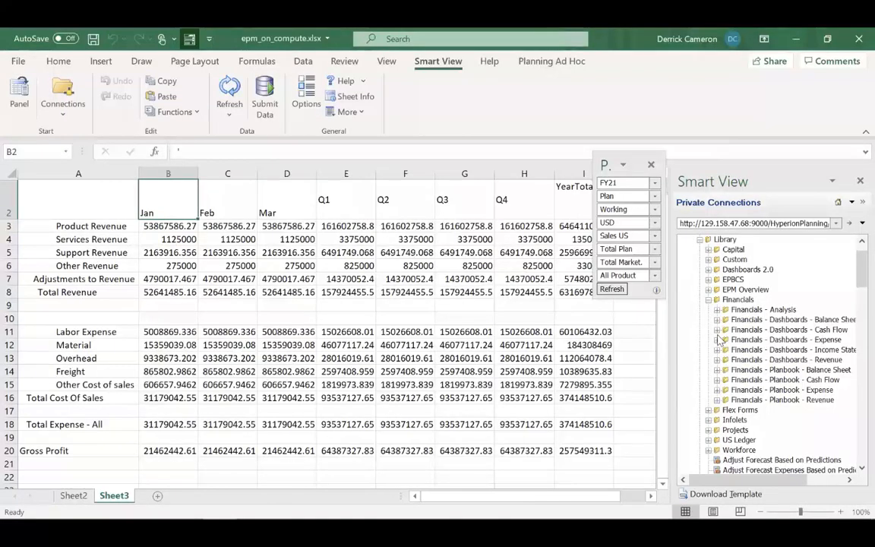
pyautogui.click(716, 360)
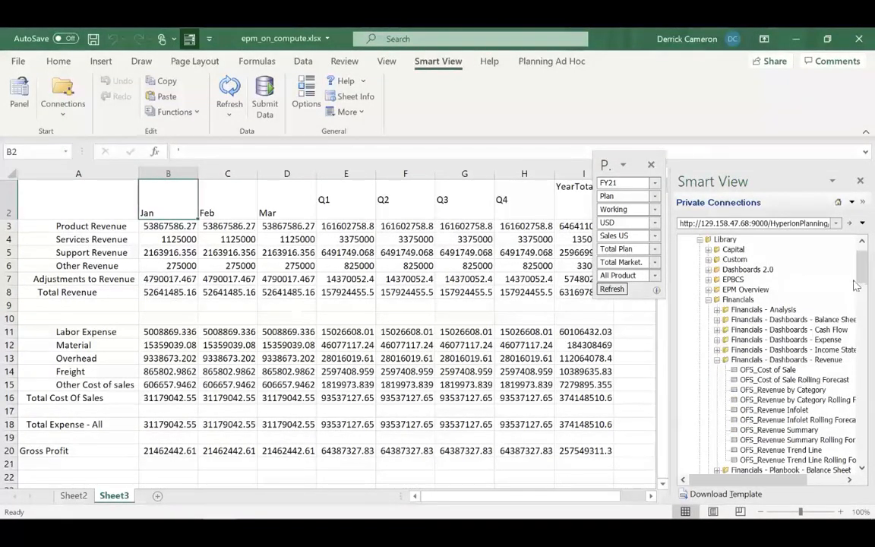
pyautogui.scroll(-2, 859, 263)
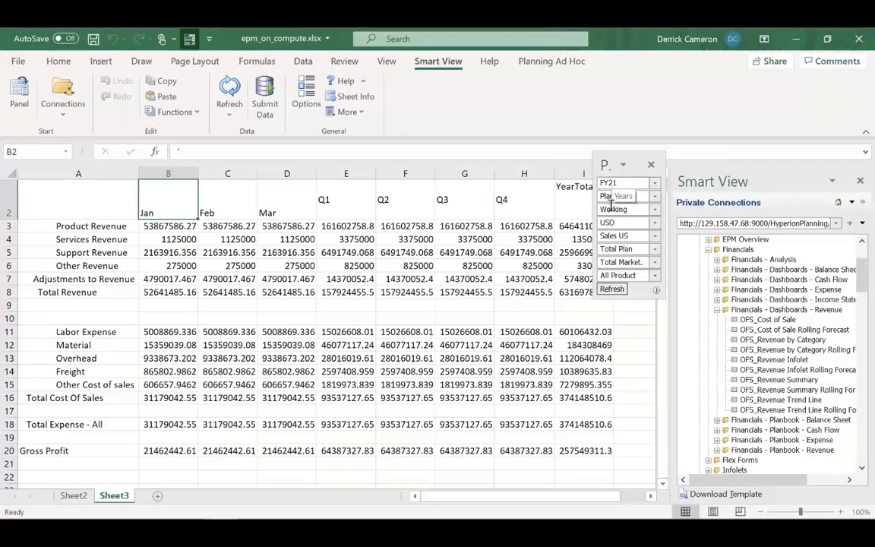
# Step: Close the Smart View panel and check the options of the point-of-view window
pyautogui.click(857, 183)
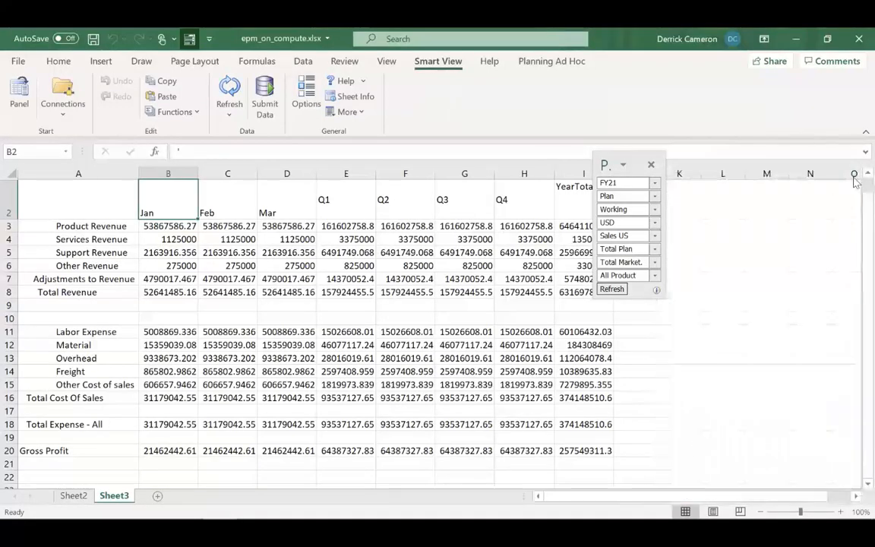
pyautogui.click(622, 164)
pyautogui.click(623, 164)
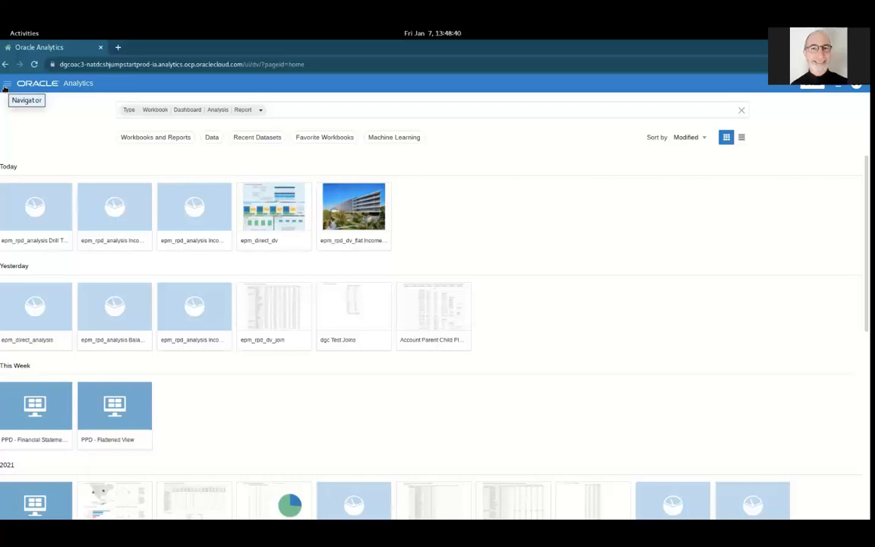
# Step: Open the data page in Oracle Analytics and review its connections and datasets
pyautogui.click(6, 85)
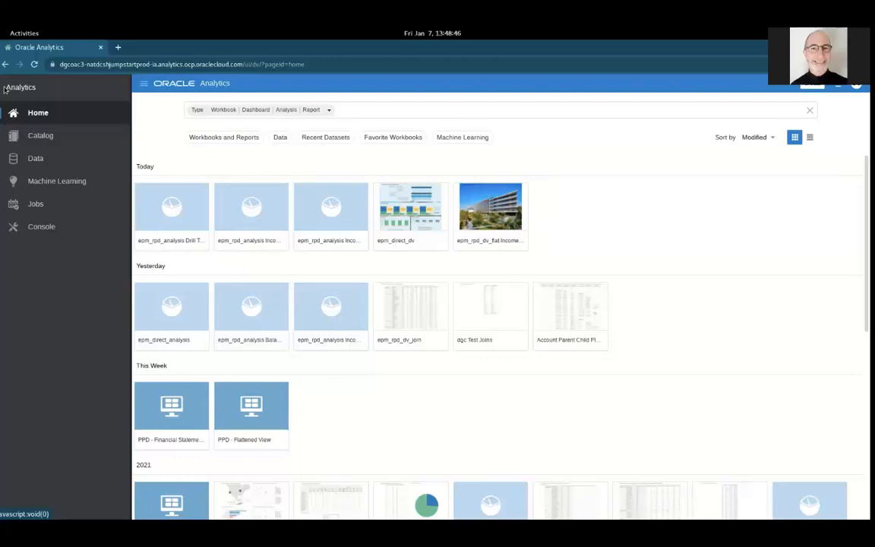
pyautogui.click(30, 159)
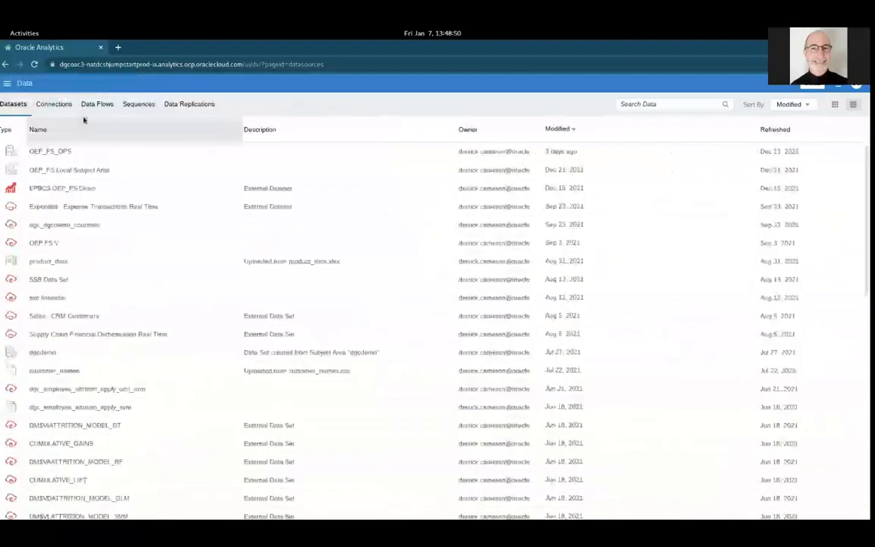
pyautogui.click(67, 107)
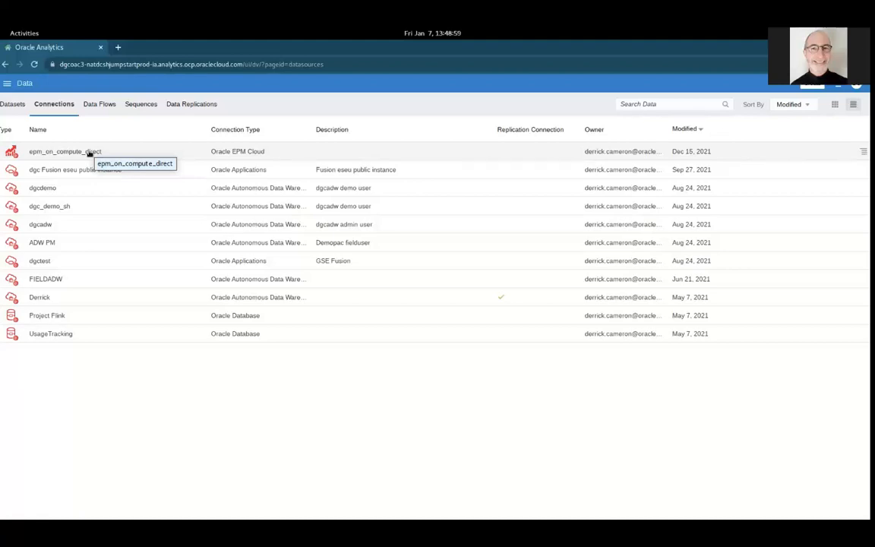
pyautogui.click(11, 104)
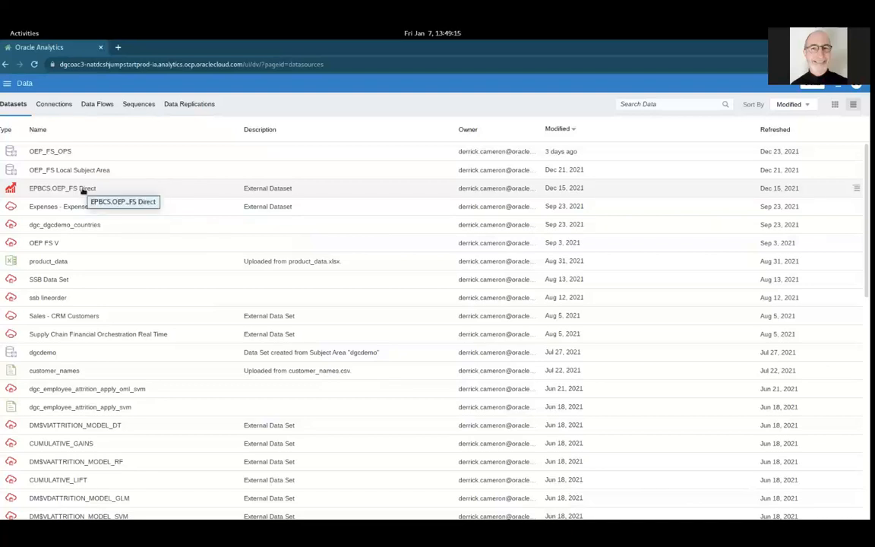
# Step: Open the EPBCS.OEP_FS Direct dataset and review its definition and source cube
pyautogui.rightClick(118, 190)
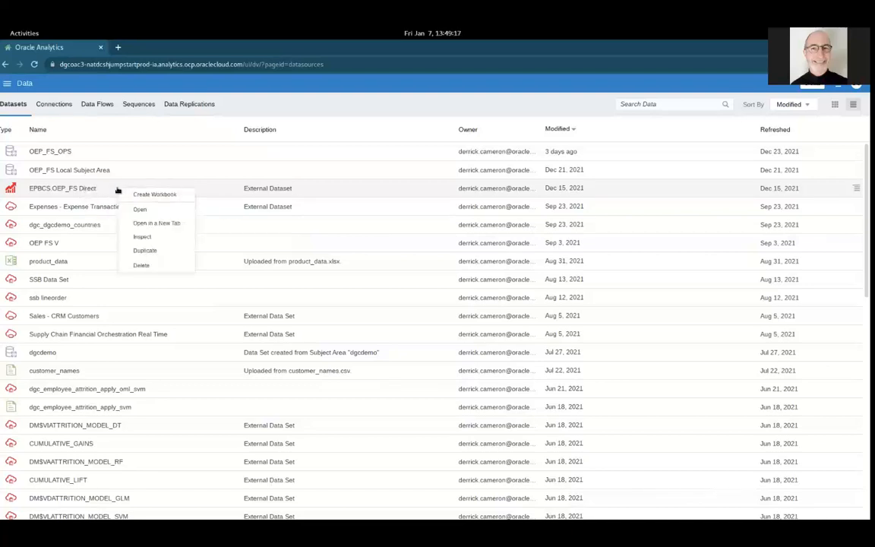
pyautogui.click(144, 210)
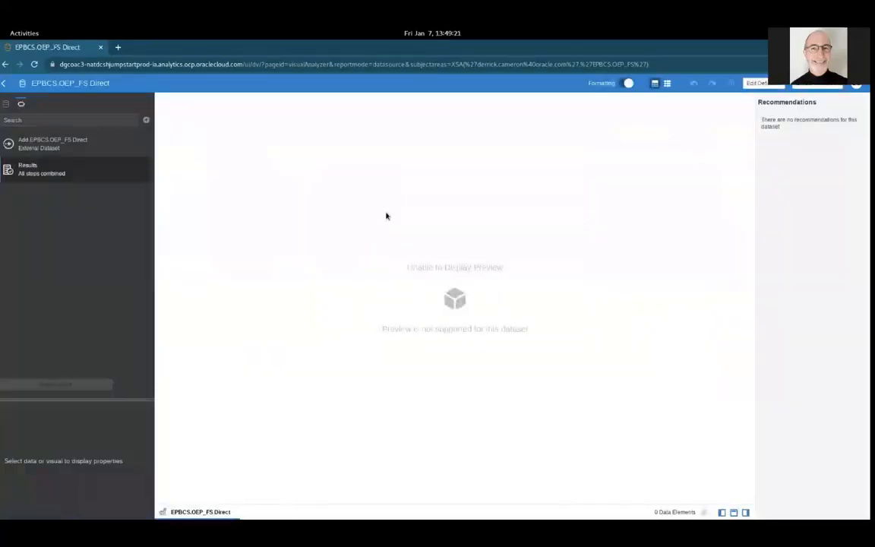
pyautogui.click(757, 85)
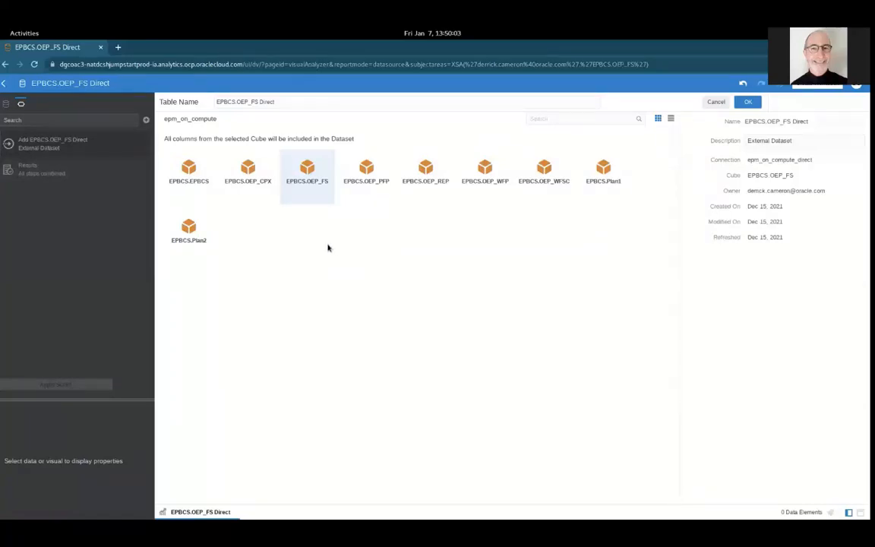
pyautogui.click(3, 84)
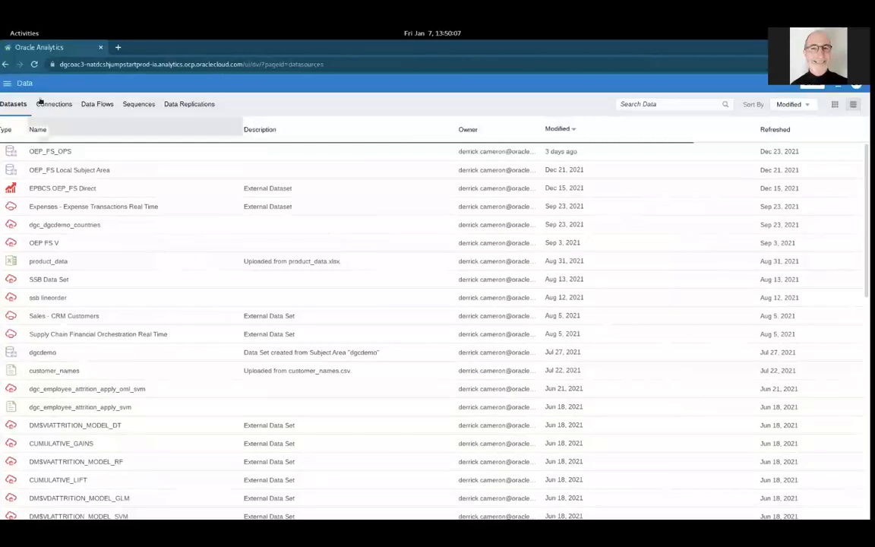
# Step: Open the epm_direct_dv workbook from the shared dgc folder in the catalog
pyautogui.click(6, 84)
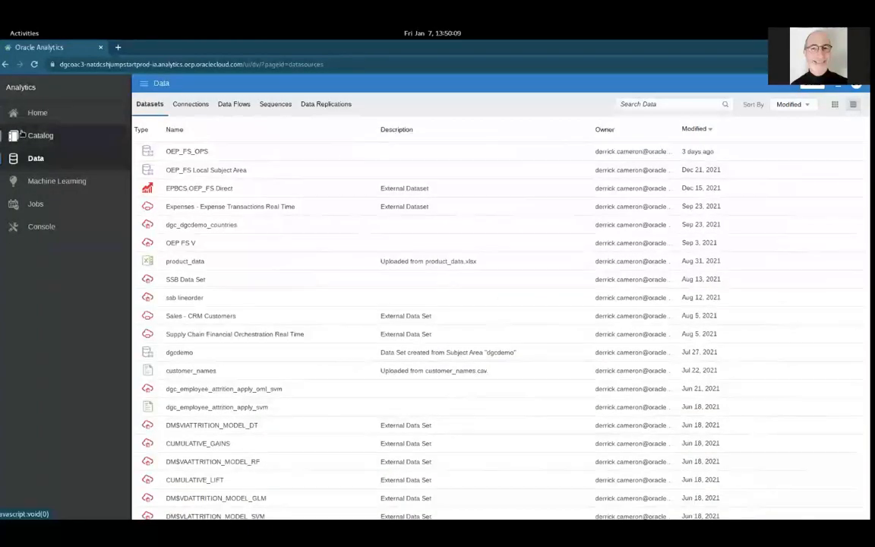
pyautogui.click(25, 135)
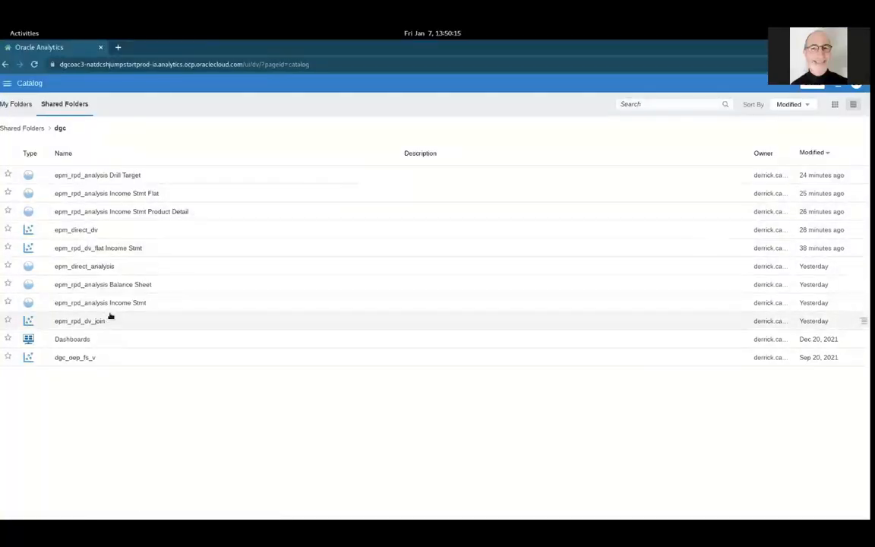
pyautogui.click(84, 231)
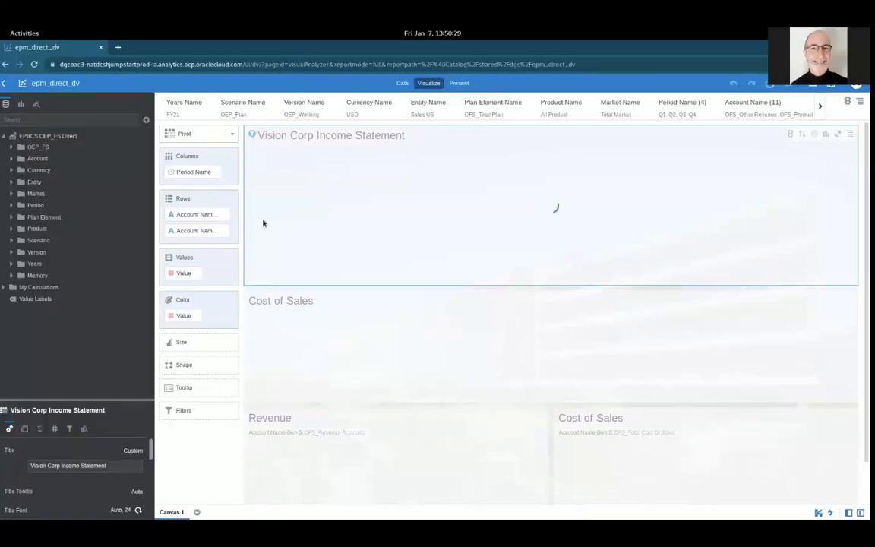
# Step: Browse the Account dimension's columns in the EPBCS.OEP_FS Direct dataset and check the options of the Scenario Name filter
pyautogui.click(11, 158)
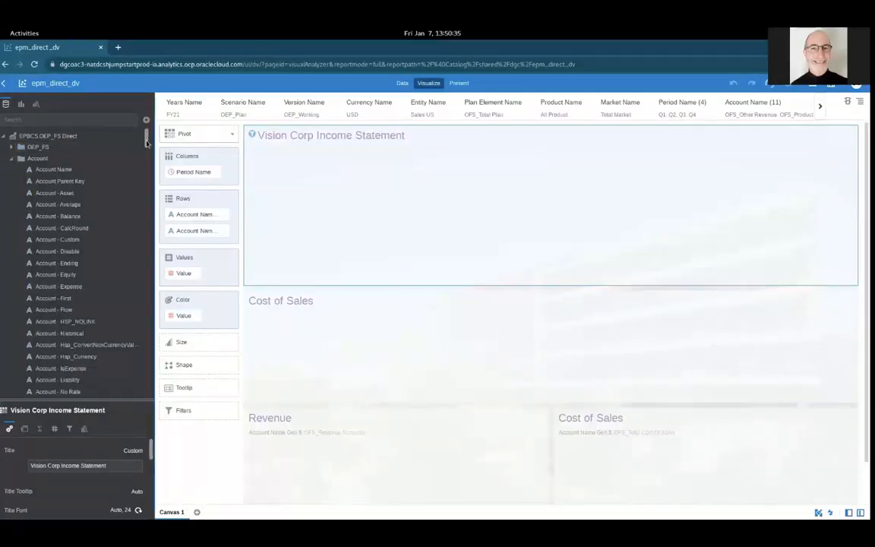
pyautogui.scroll(-2, 149, 147)
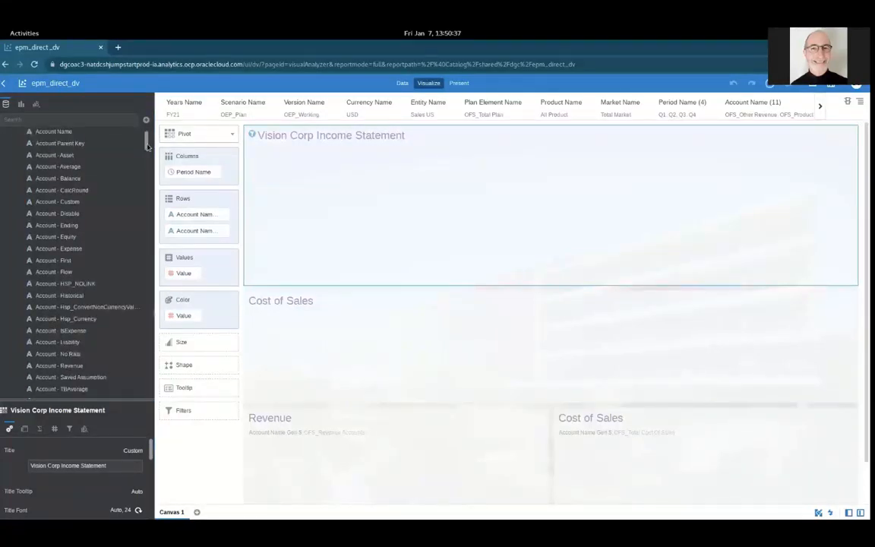
pyautogui.scroll(-2, 149, 148)
pyautogui.moveTo(149, 149); pyautogui.dragTo(128, 141)
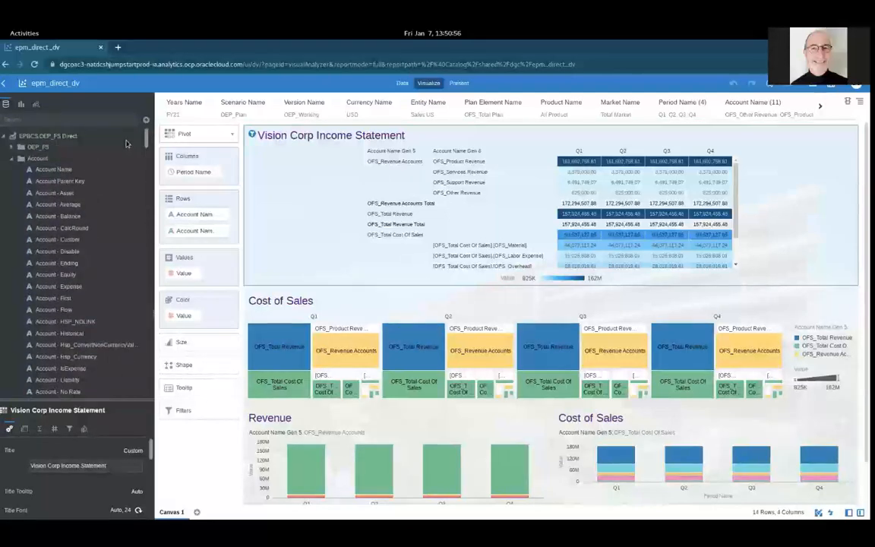
pyautogui.click(11, 159)
pyautogui.click(11, 158)
pyautogui.moveTo(147, 144); pyautogui.dragTo(152, 387)
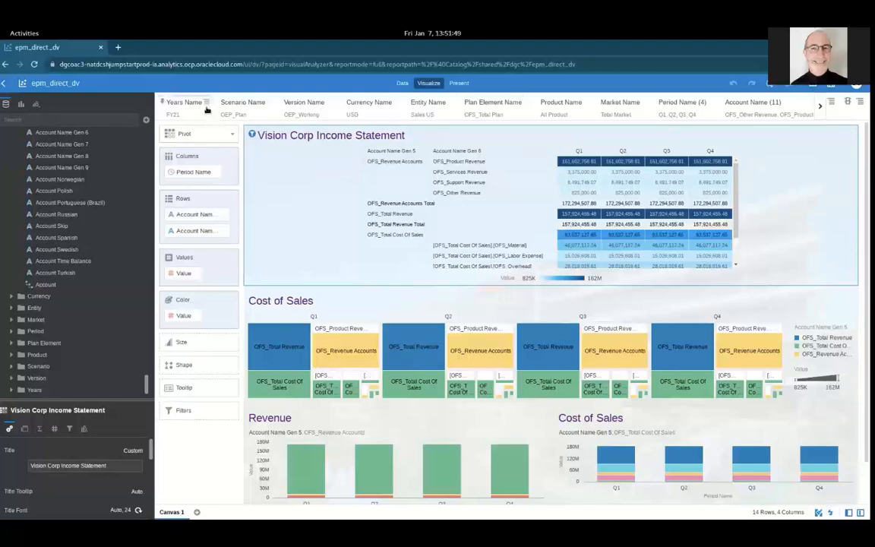
pyautogui.click(269, 103)
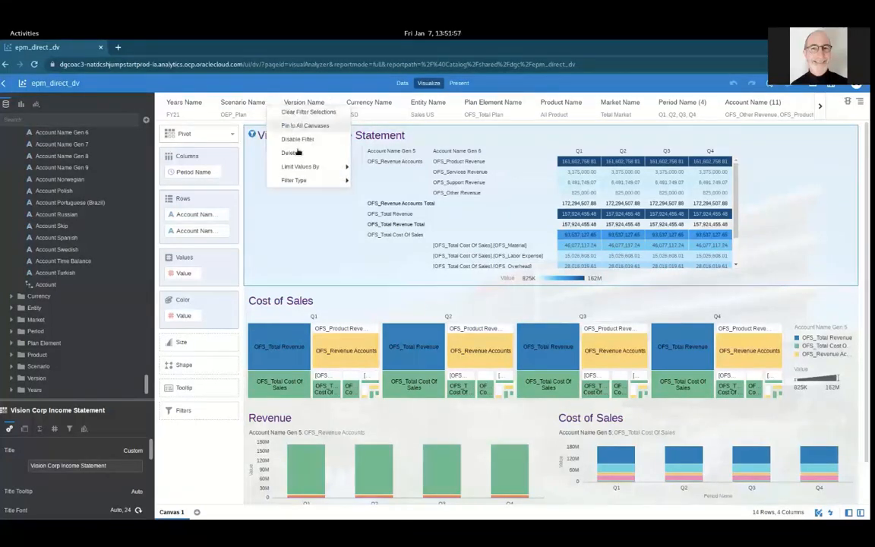
pyautogui.moveTo(325, 166)
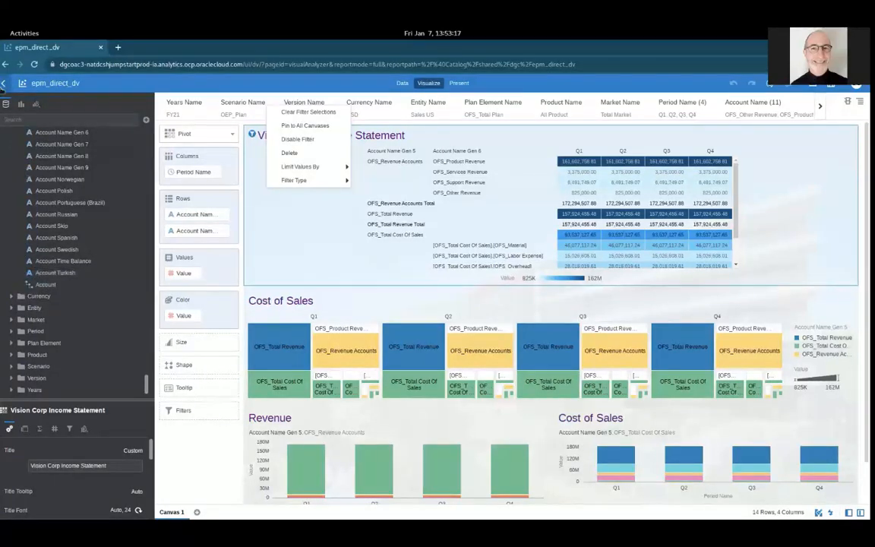
# Step: Open the epm_direct_analysis analysis from the dgc folder and expand and collapse the months of Q1
pyautogui.click(3, 84)
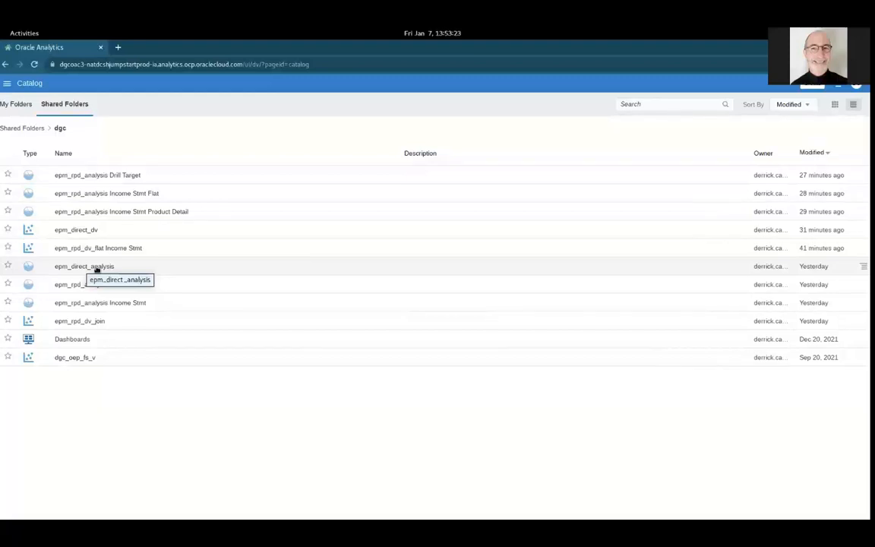
pyautogui.click(96, 269)
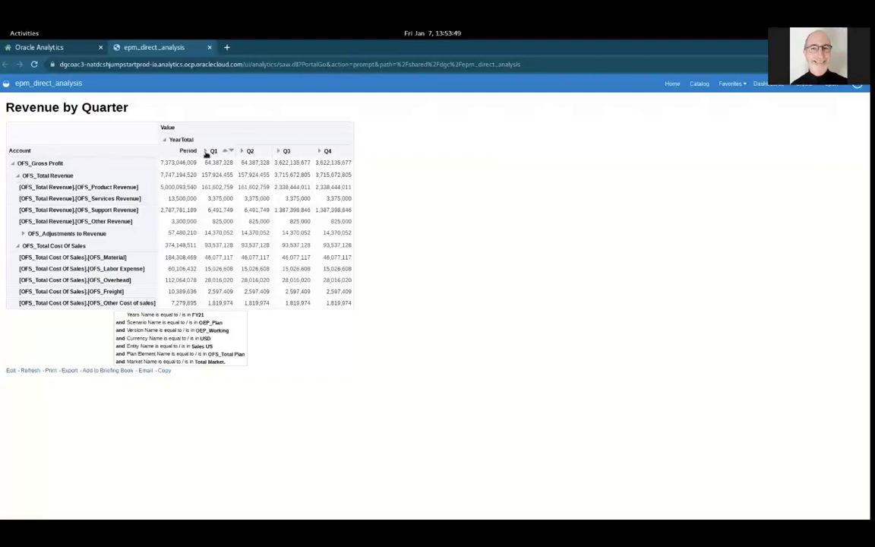
pyautogui.click(205, 153)
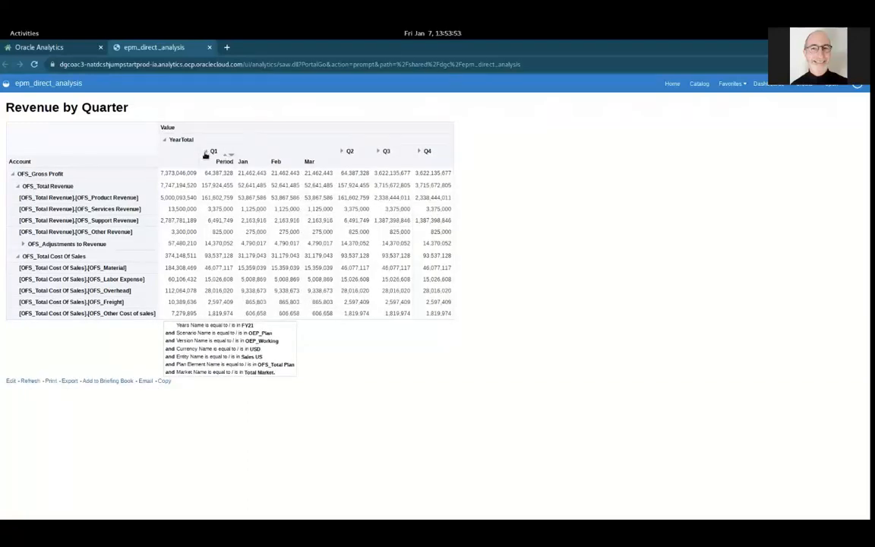
pyautogui.click(205, 154)
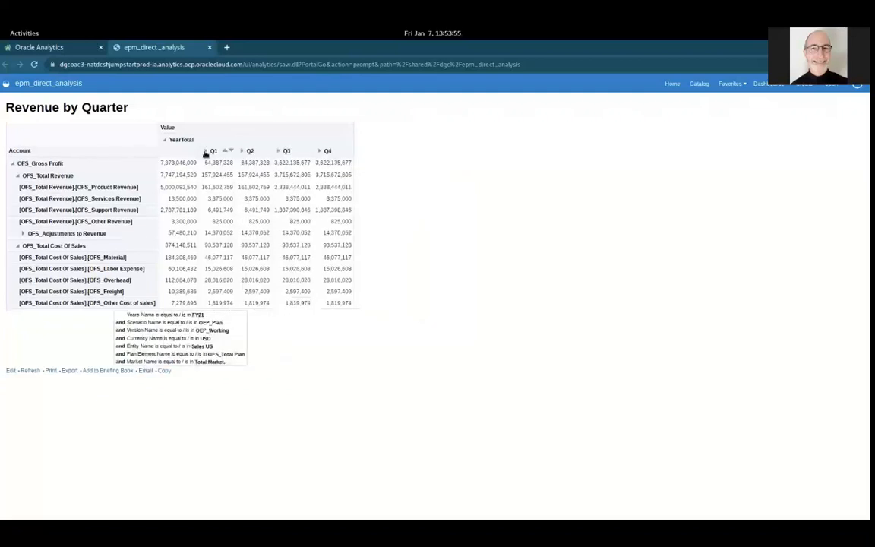
# Step: Check the member selection options for the OFS_Product Revenue row, including those for keeping only related members
pyautogui.rightClick(103, 191)
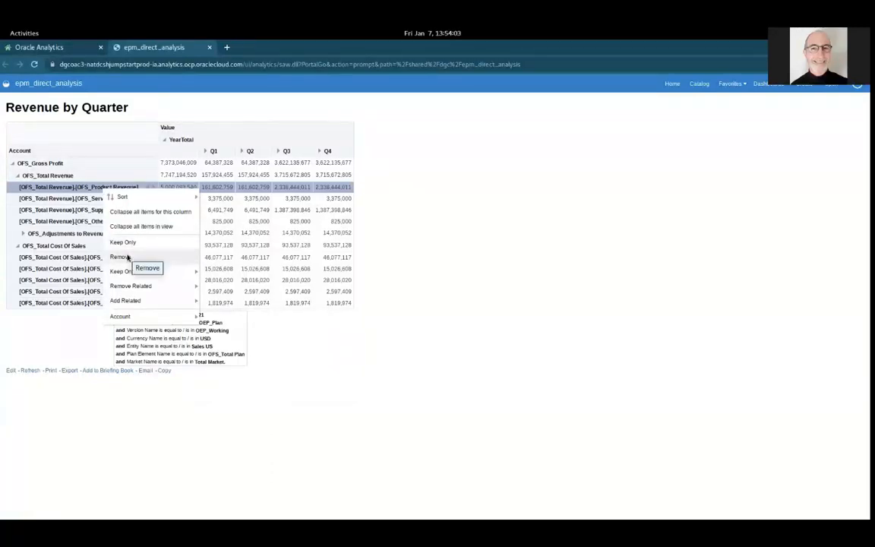
pyautogui.moveTo(129, 273)
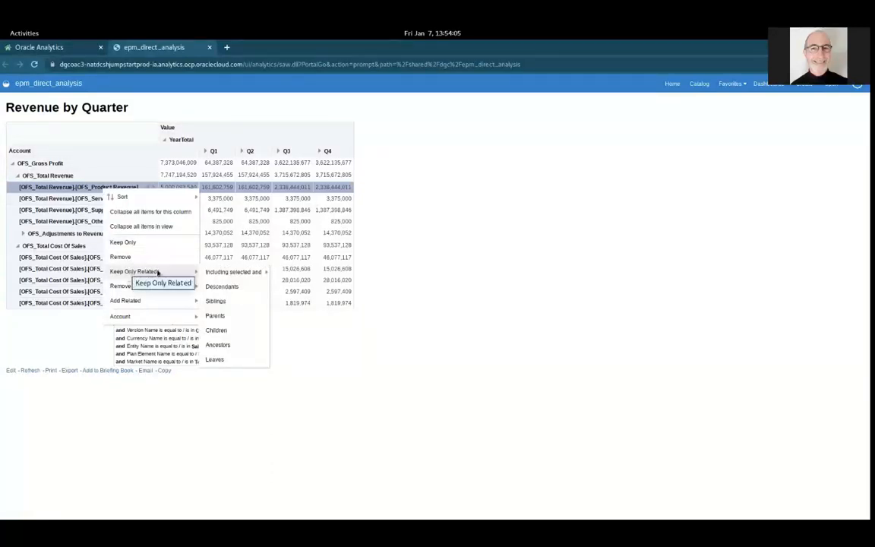
pyautogui.moveTo(207, 273)
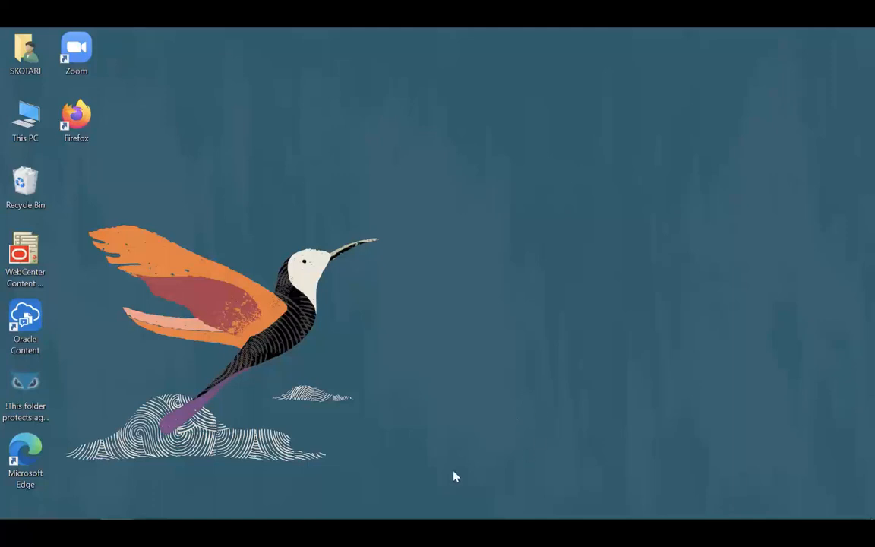
# Step: Open the Windows environment variables through the advanced system settings
pyautogui.moveTo(117, 518)
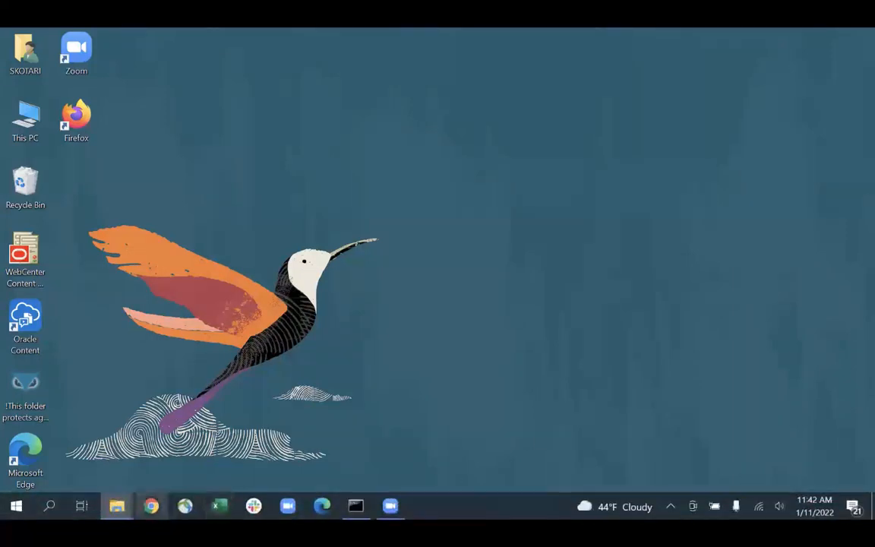
pyautogui.click(48, 505)
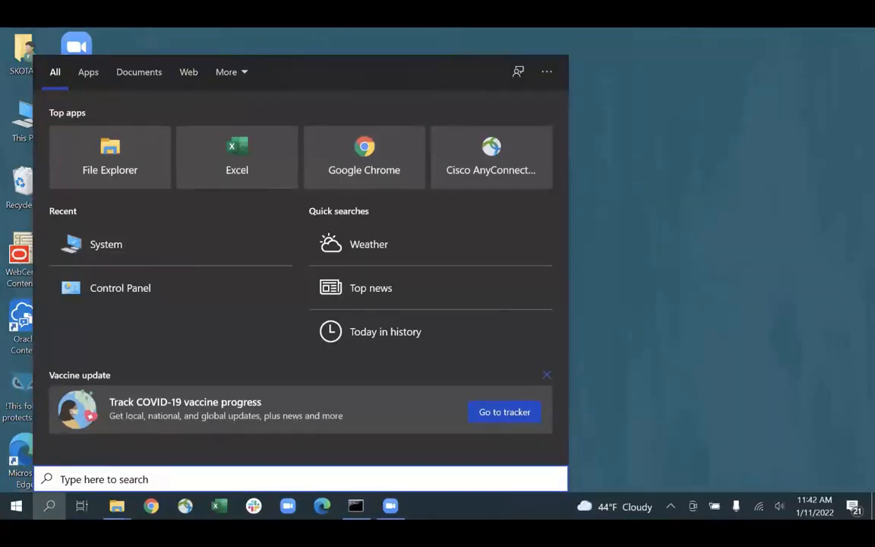
pyautogui.write('sys')
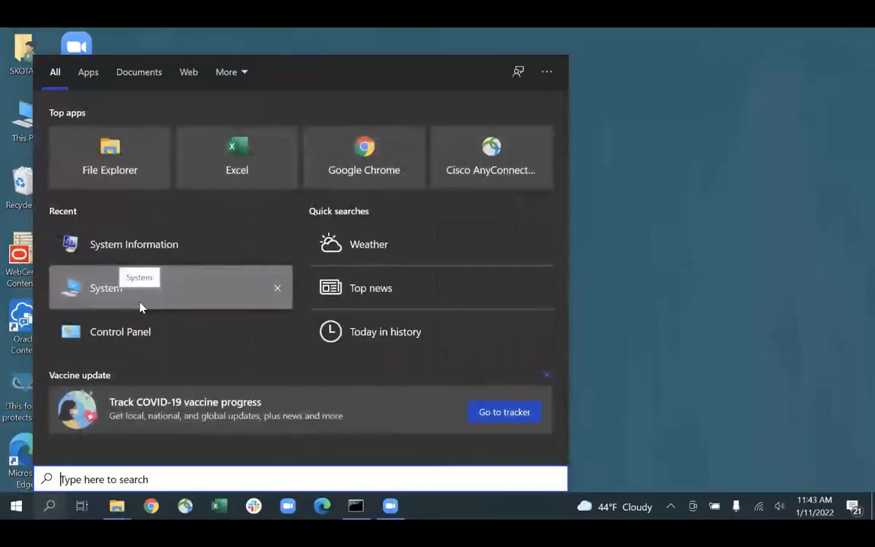
pyautogui.click(139, 302)
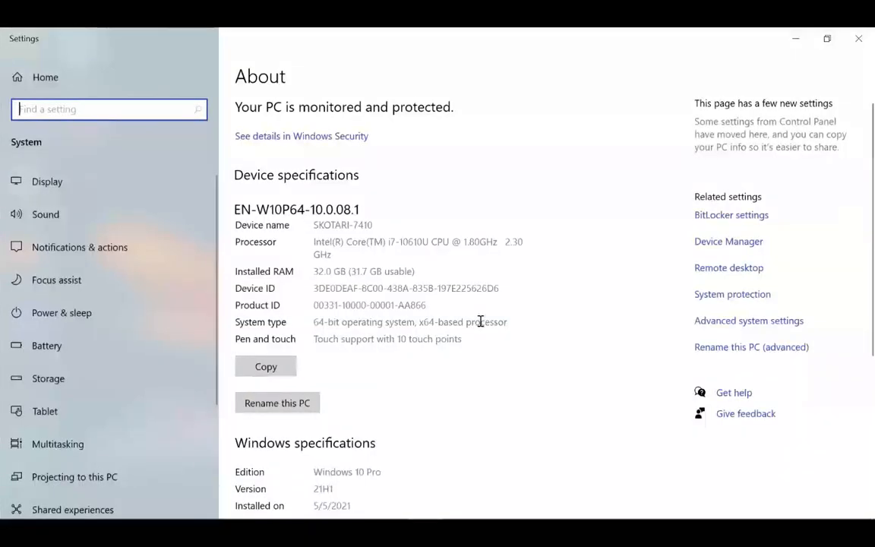
pyautogui.click(724, 322)
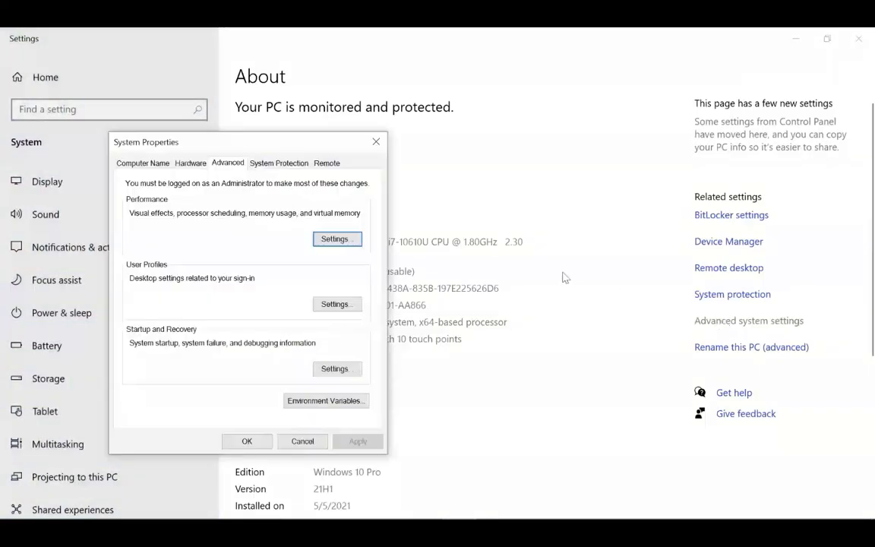
pyautogui.click(332, 401)
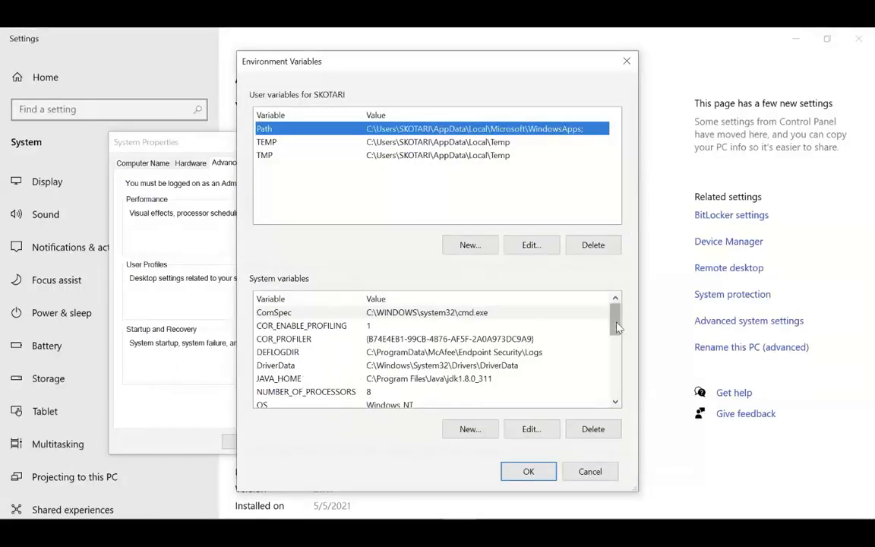
# Step: Review the entries of the Path system variable and leave them without editing
pyautogui.scroll(-1, 559, 300)
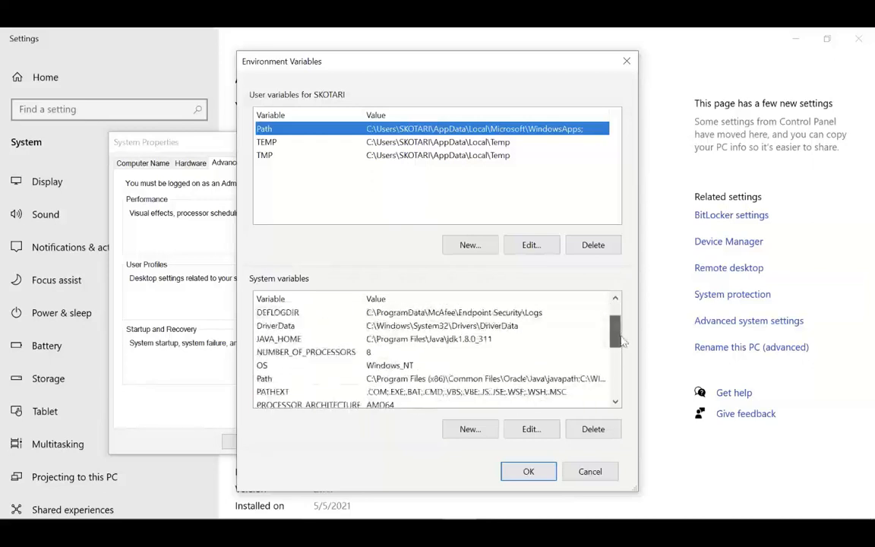
pyautogui.click(566, 379)
pyautogui.click(517, 433)
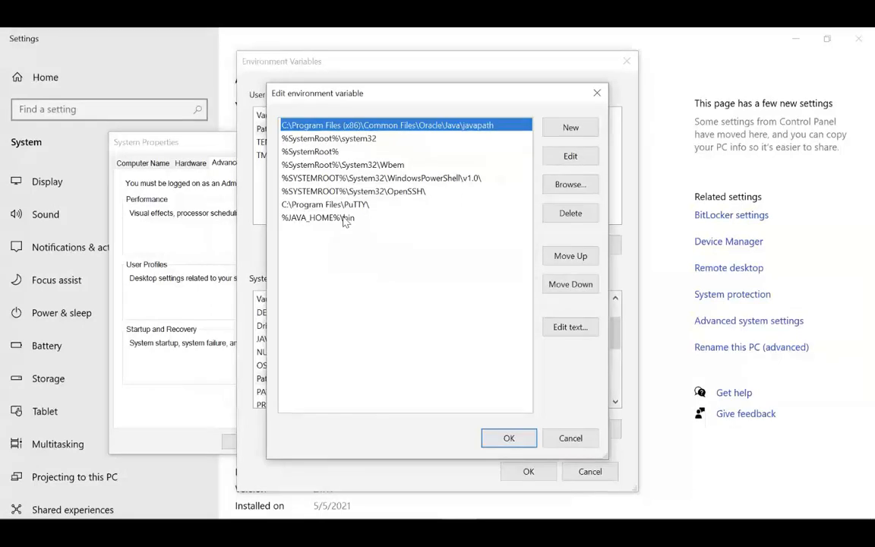
pyautogui.click(571, 438)
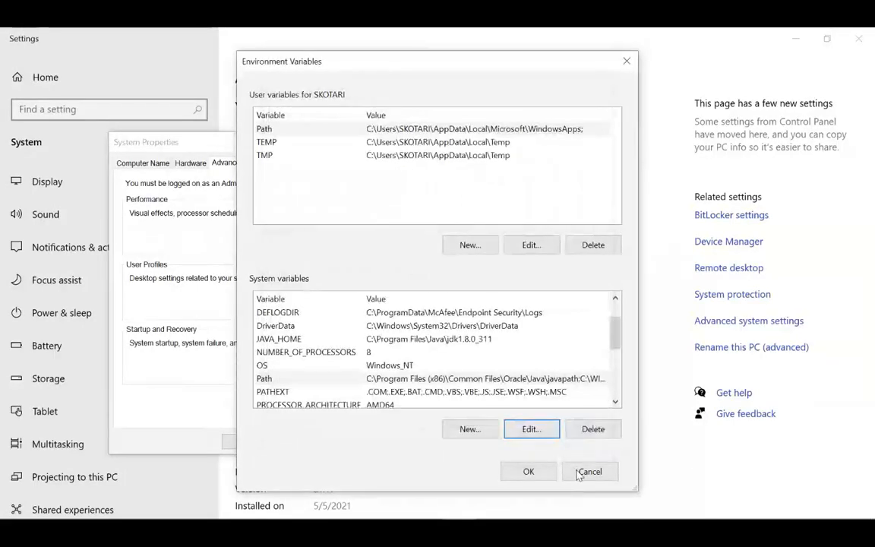
# Step: Look through the remaining system variables and close the system settings
pyautogui.moveTo(619, 344); pyautogui.dragTo(617, 396)
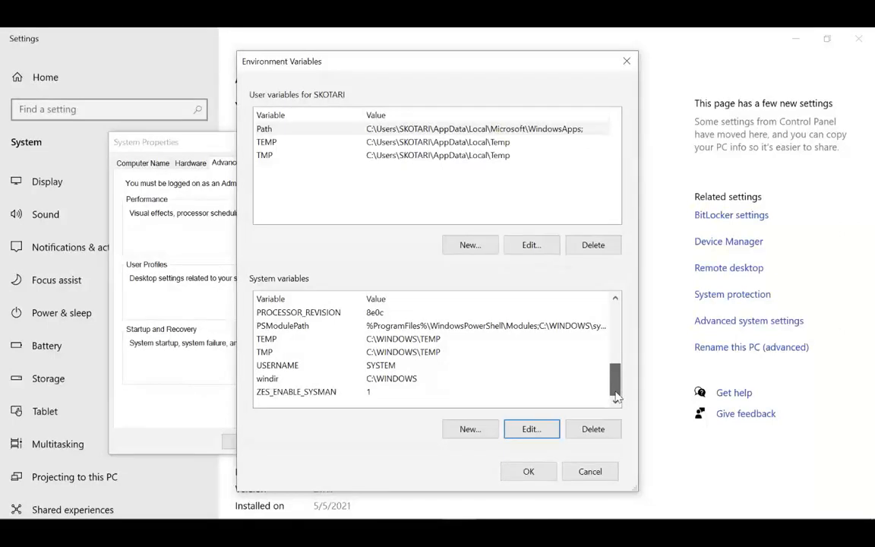
pyautogui.scroll(2, 617, 396)
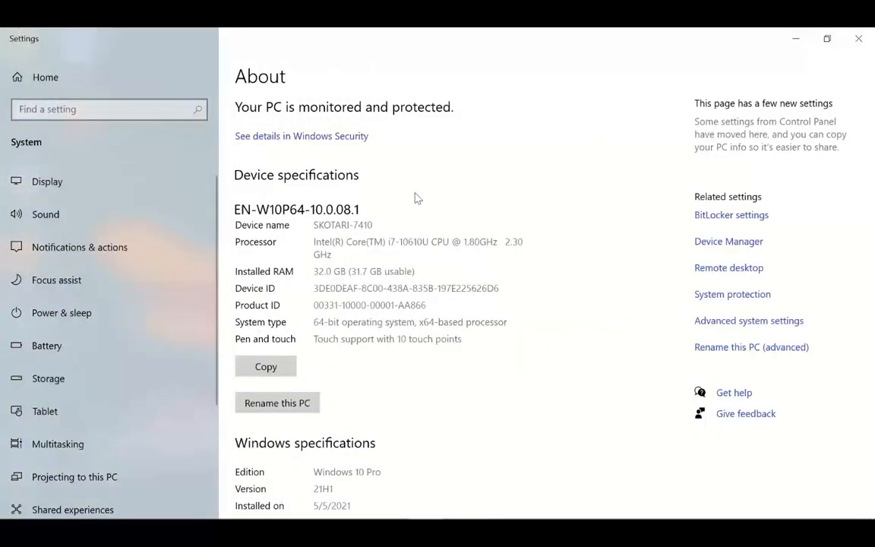
pyautogui.click(856, 41)
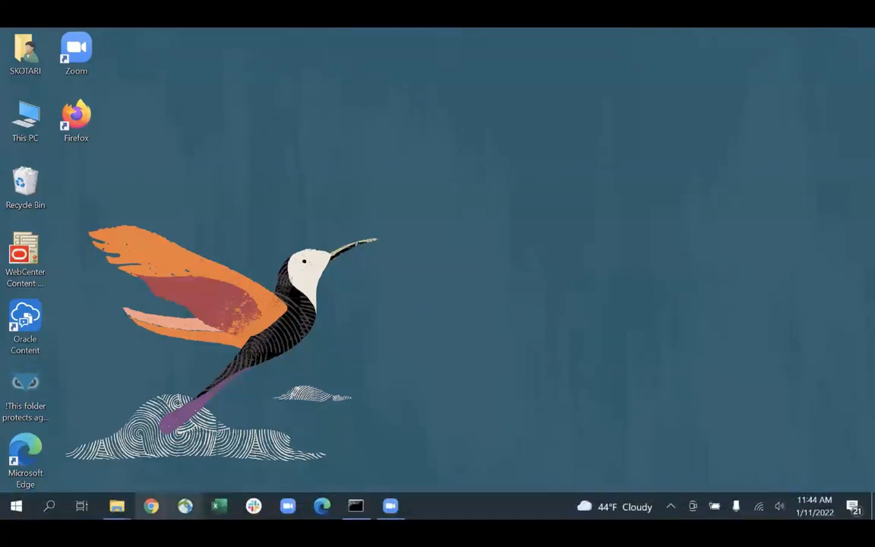
# Step: Check the admin tool scripts in the bitools bin folder and the javahost bin folder's batch files, and close both folders
pyautogui.moveTo(116, 506)
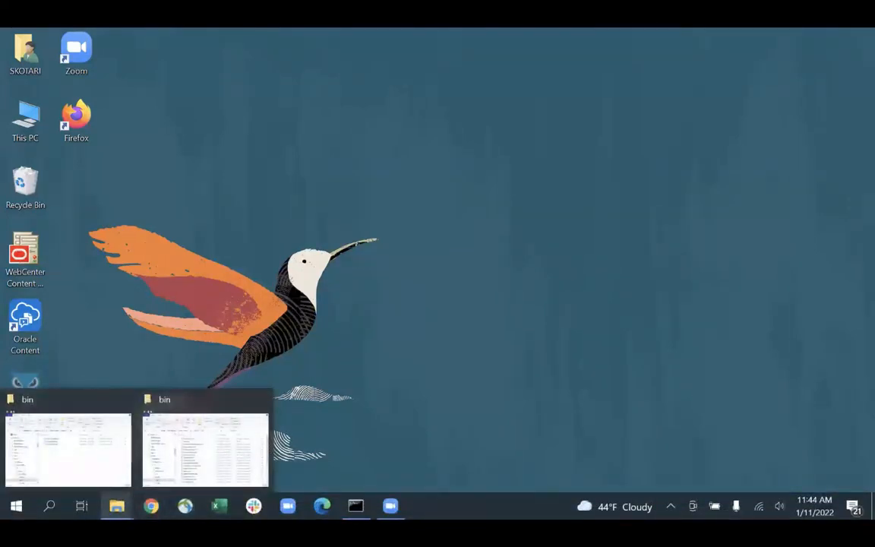
pyautogui.click(168, 415)
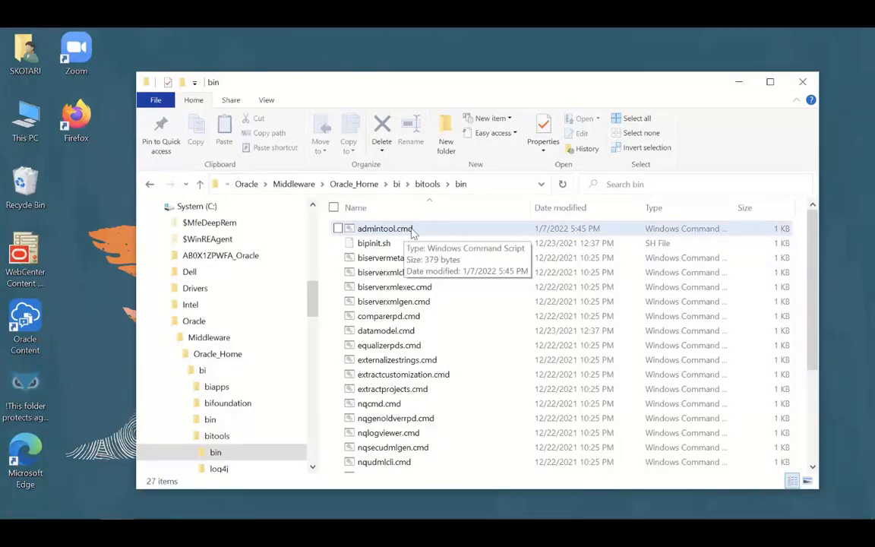
pyautogui.moveTo(117, 506)
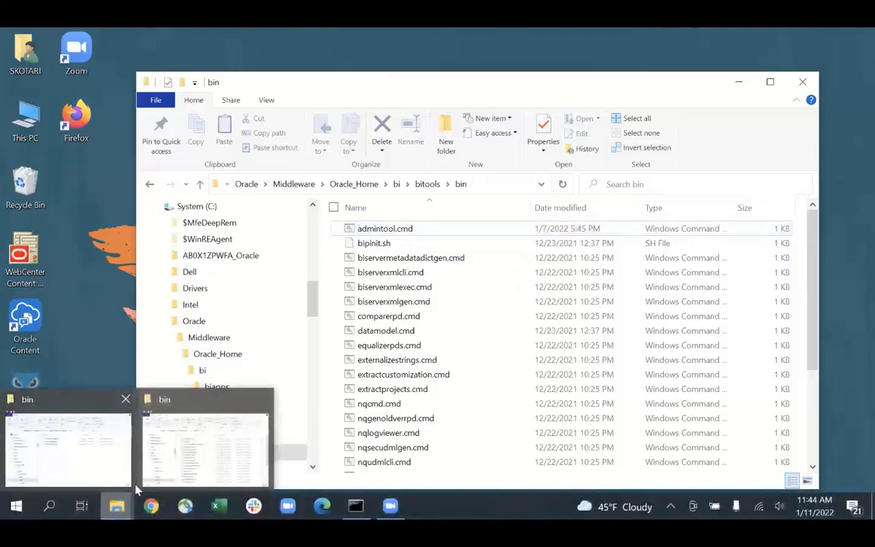
pyautogui.click(110, 483)
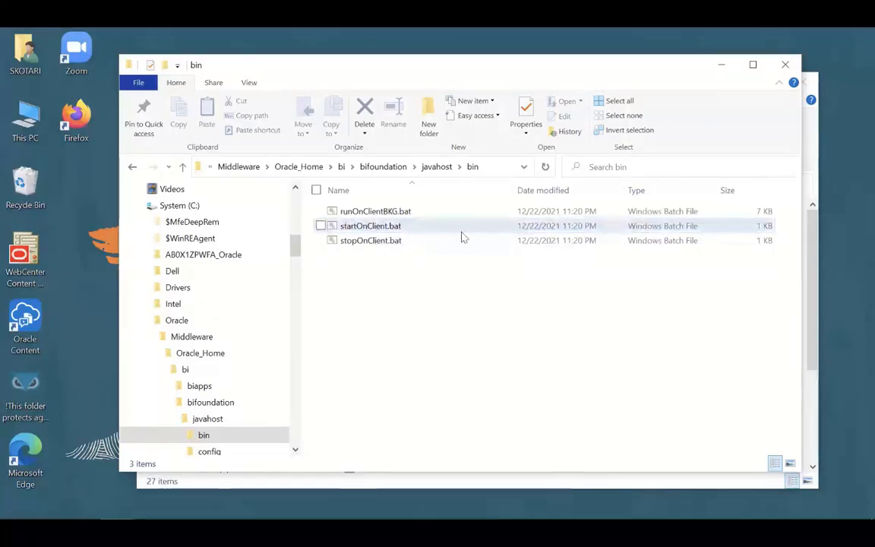
pyautogui.click(787, 67)
pyautogui.click(802, 79)
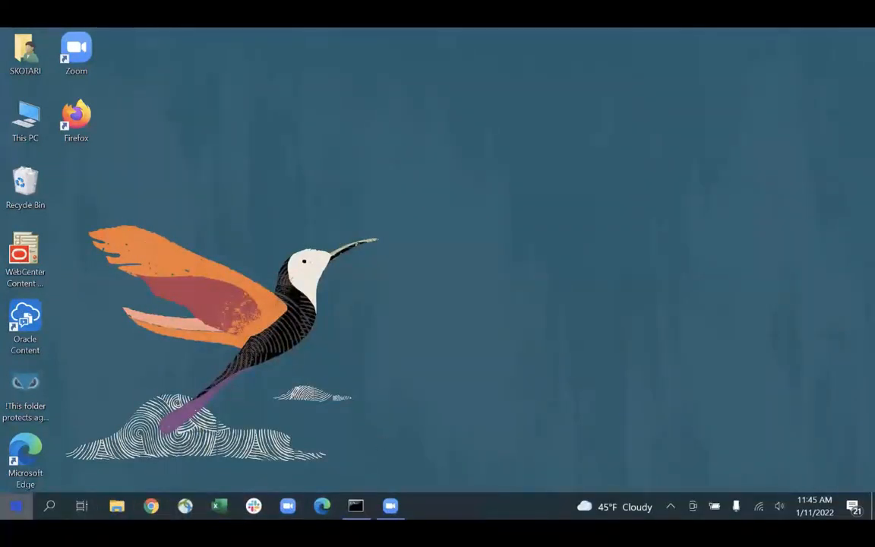
# Step: Launch the Oracle Model Administration Tool and maximize its window
pyautogui.click(16, 505)
pyautogui.scroll(-10, 159, 460)
pyautogui.scroll(-6, 252, 392)
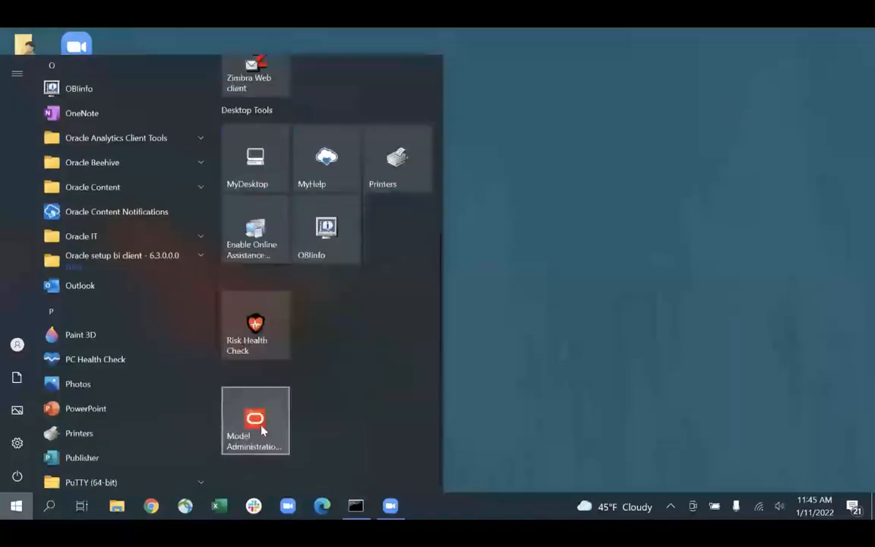
pyautogui.click(256, 421)
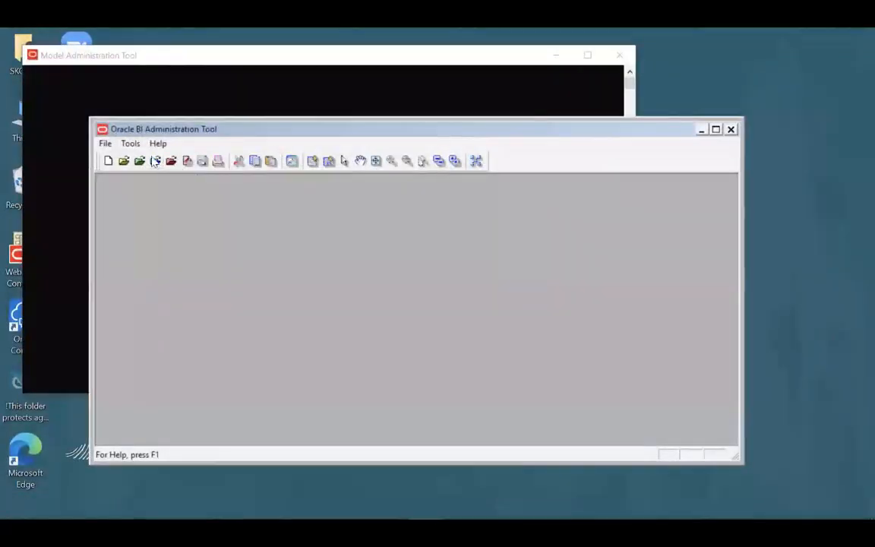
pyautogui.doubleClick(278, 130)
# Step: Open the repository epm_compute-OAC_FS-4.rpd from Downloads in offline mode, entering the repository password
pyautogui.click(11, 48)
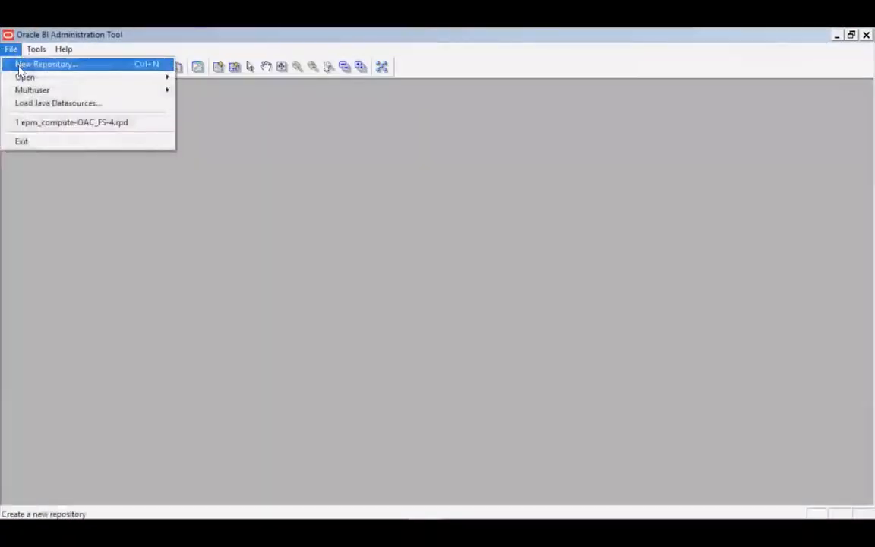
pyautogui.moveTo(164, 79)
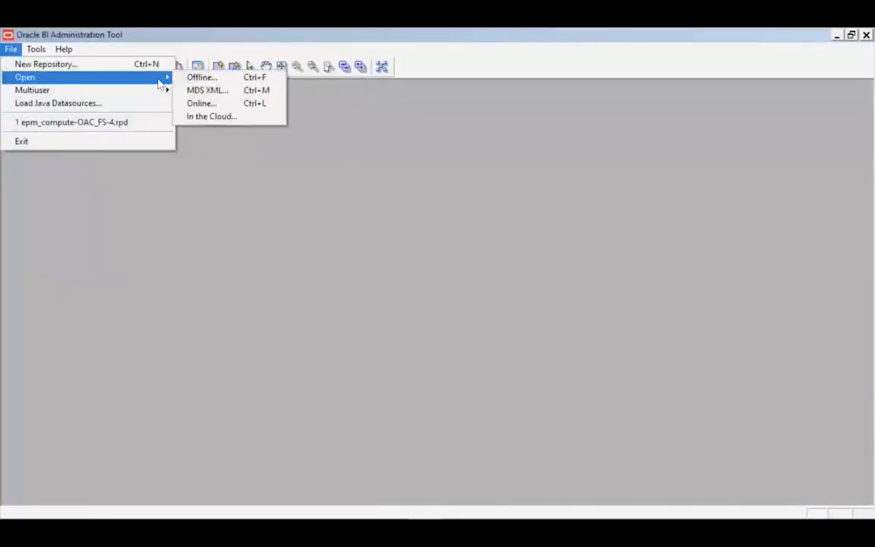
pyautogui.click(202, 78)
pyautogui.click(354, 214)
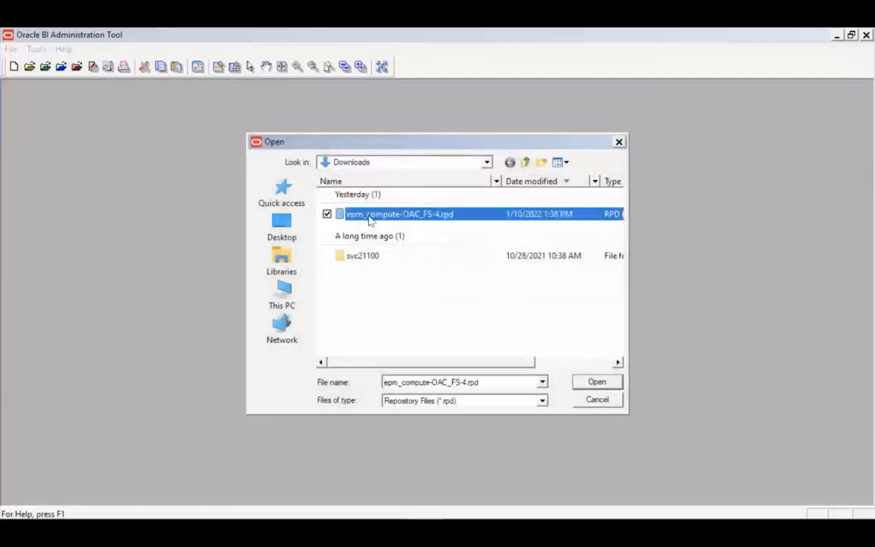
pyautogui.click(584, 384)
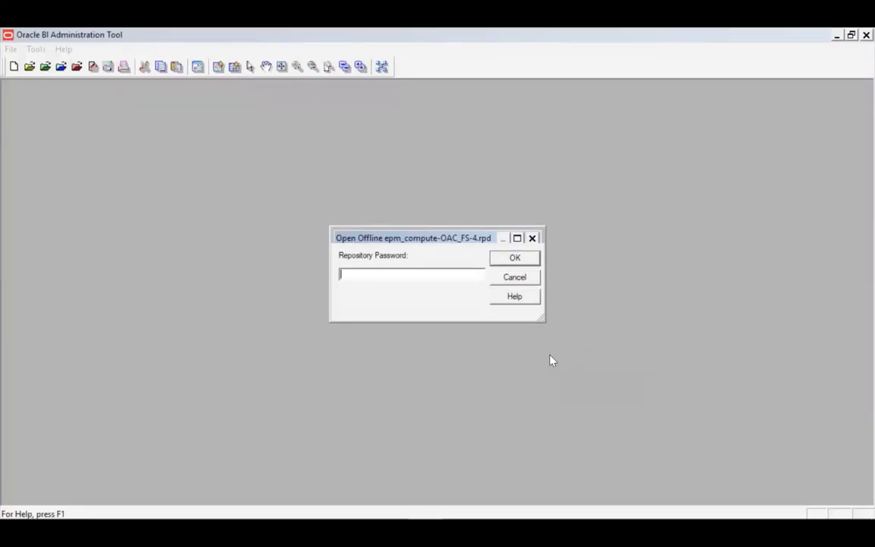
pyautogui.press('Return')
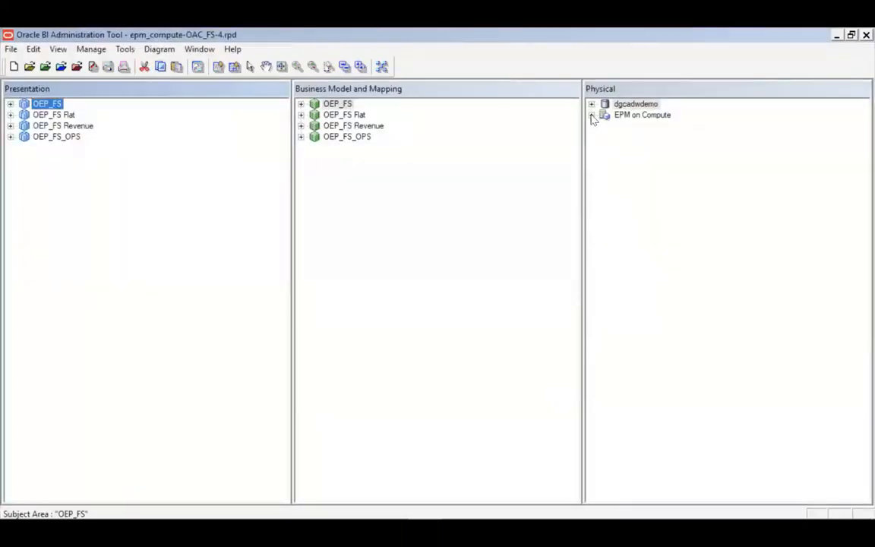
# Step: Expand the EPM on Compute database in the Physical layer and review its general properties without changing them
pyautogui.rightClick(616, 156)
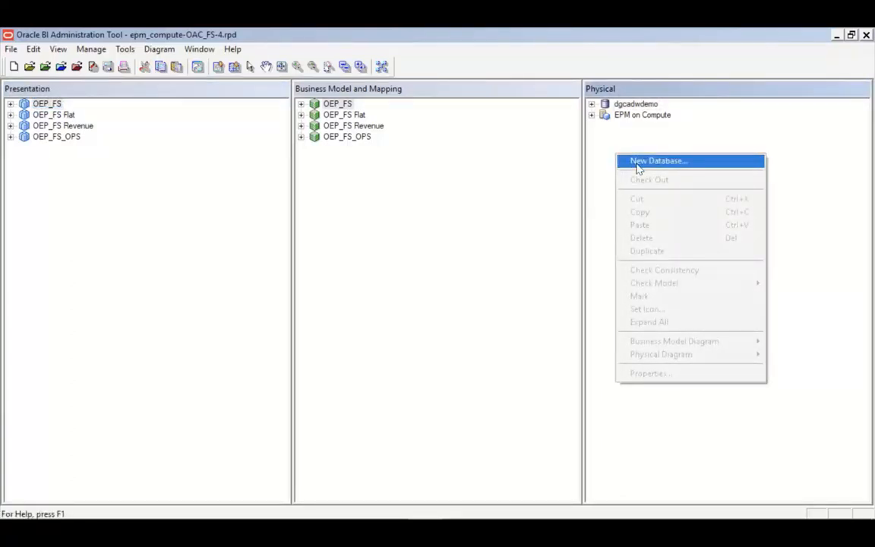
pyautogui.click(609, 132)
pyautogui.doubleClick(612, 115)
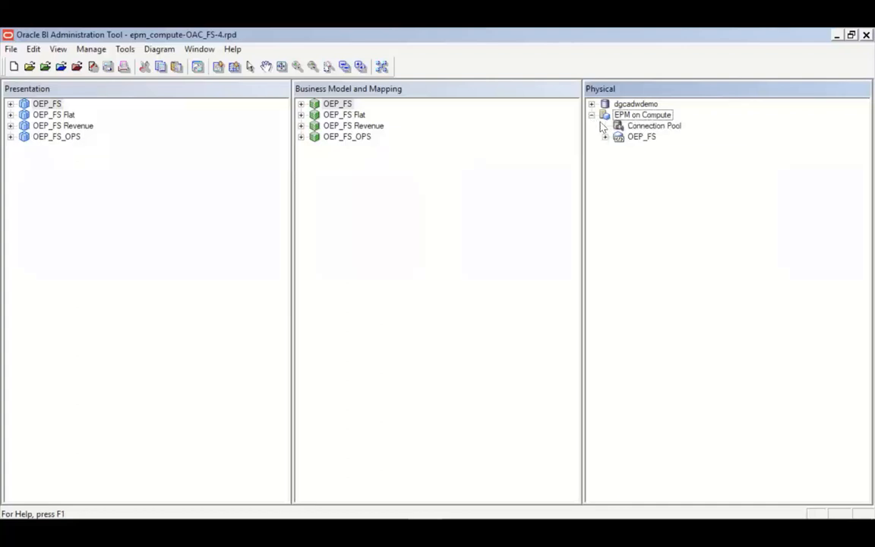
pyautogui.rightClick(624, 118)
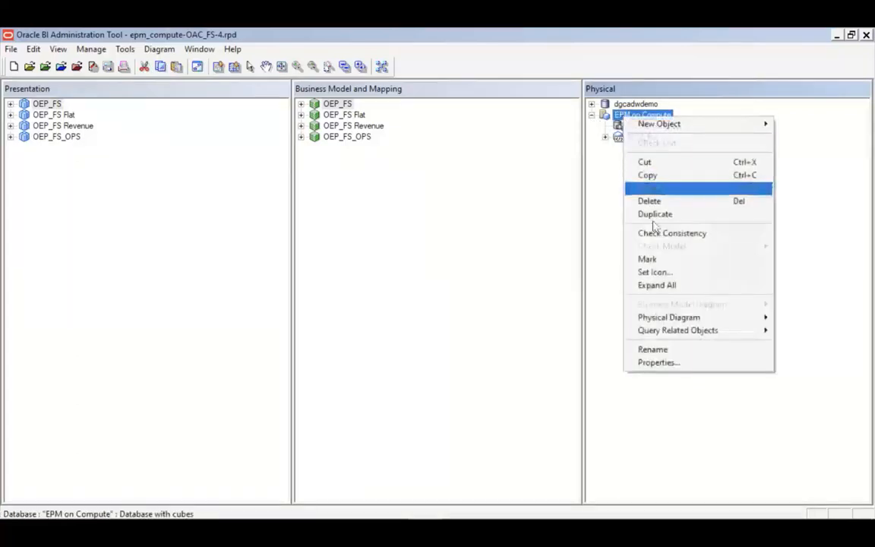
pyautogui.click(658, 363)
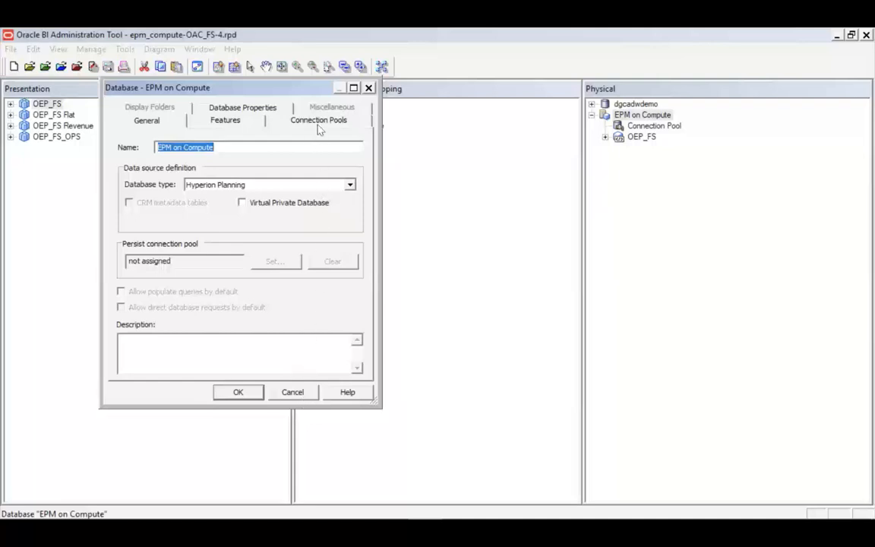
pyautogui.click(290, 392)
# Step: Review the general settings of the EPM on Compute connection pool and close them without saving
pyautogui.click(649, 210)
pyautogui.rightClick(652, 127)
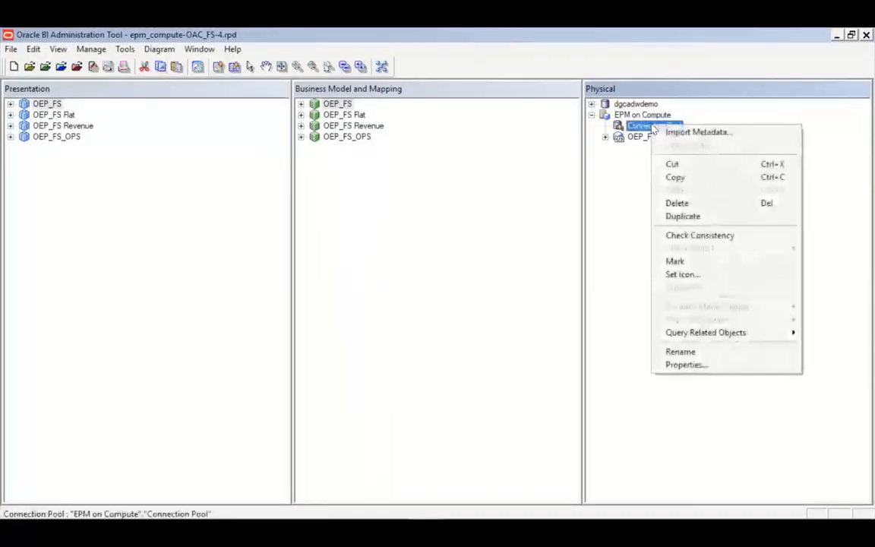
pyautogui.click(678, 365)
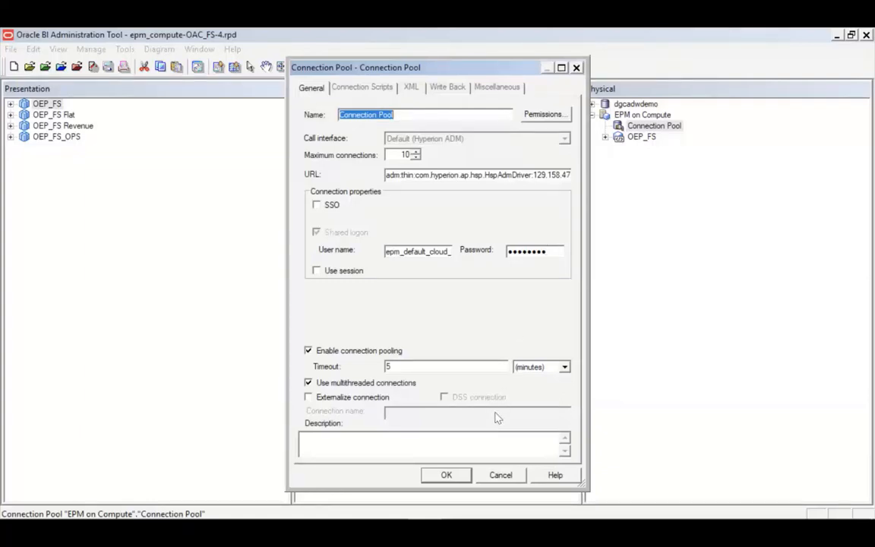
pyautogui.click(500, 476)
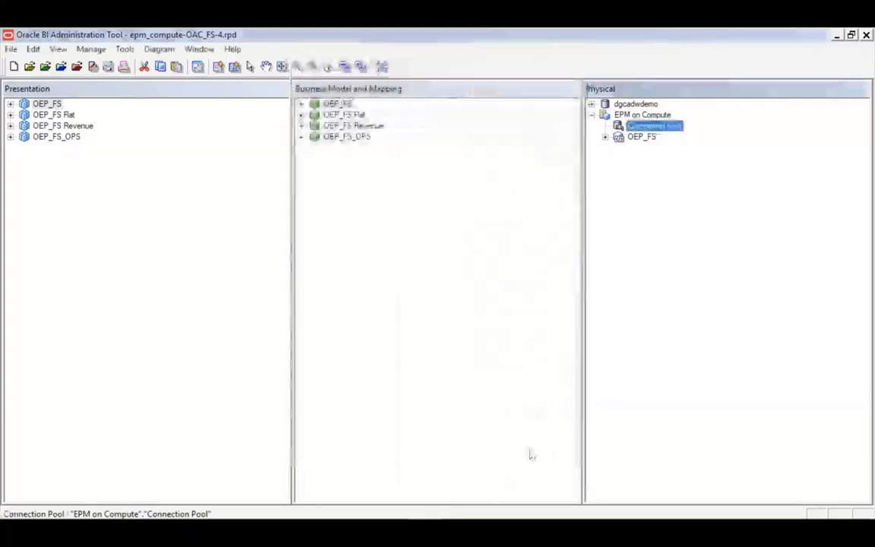
# Step: Start a metadata import from the connection pool, expand the Hyperion data source to inspect its cubes, and cancel the import
pyautogui.rightClick(639, 128)
pyautogui.click(660, 131)
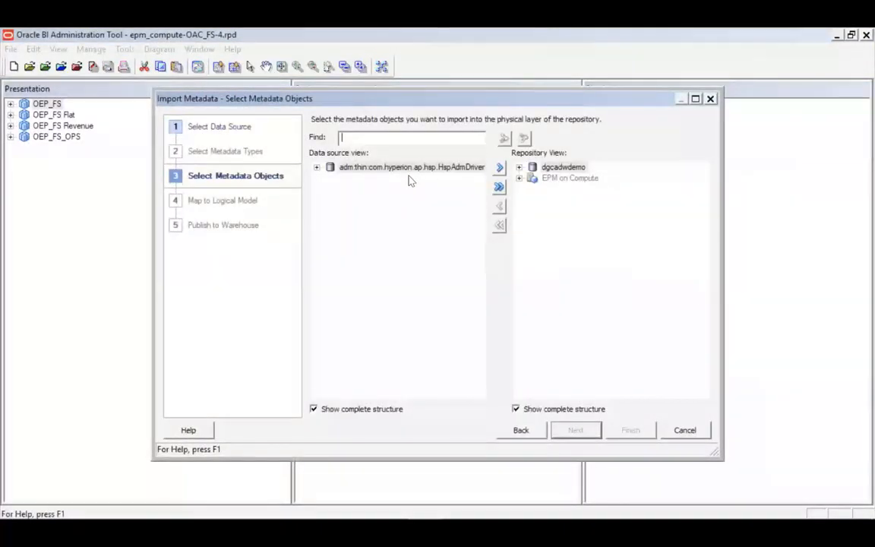
pyautogui.click(315, 166)
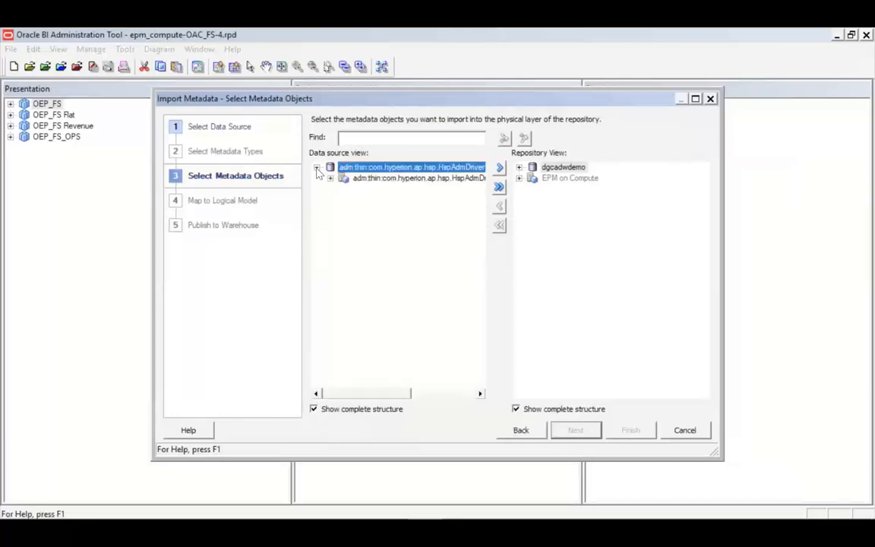
pyautogui.click(330, 179)
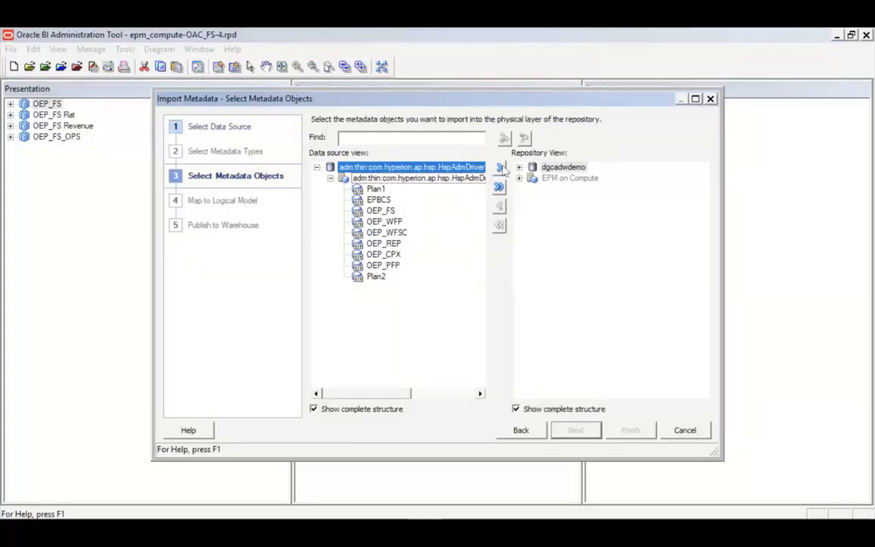
pyautogui.click(688, 433)
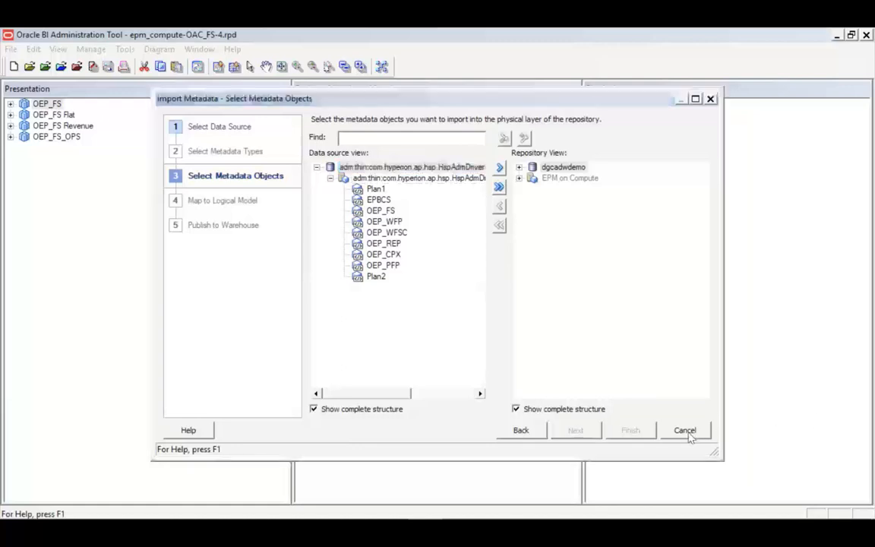
pyautogui.click(433, 310)
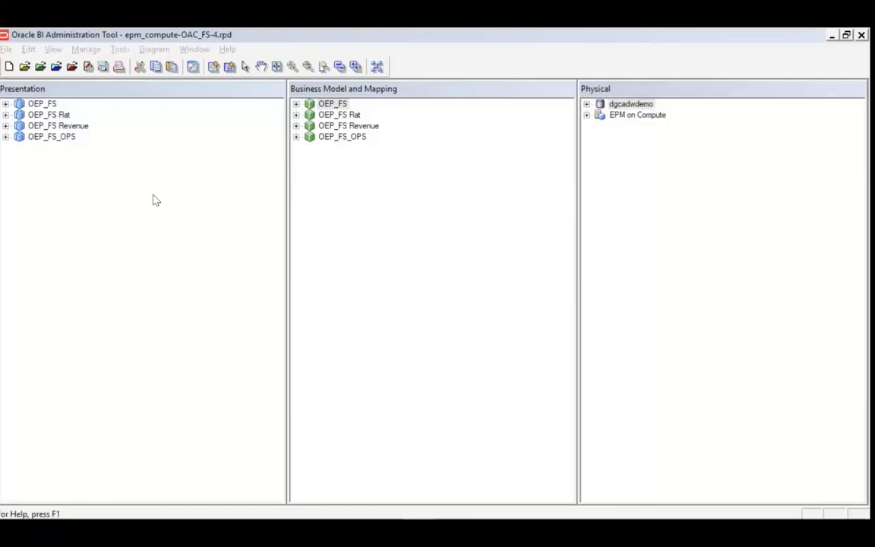
# Step: Expand the physical OEP_FS cube under EPM on Compute and examine the columns of its Account hierarchy
pyautogui.click(586, 115)
pyautogui.click(600, 137)
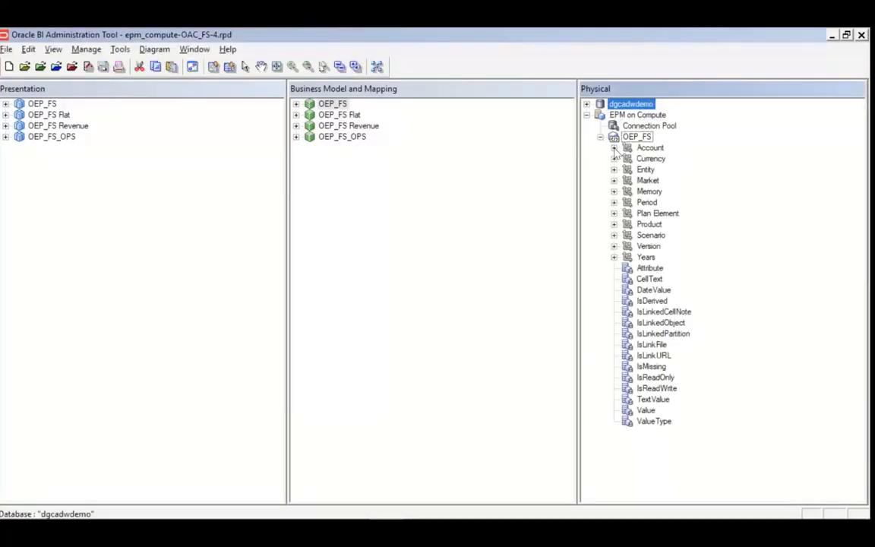
pyautogui.click(614, 148)
pyautogui.click(627, 157)
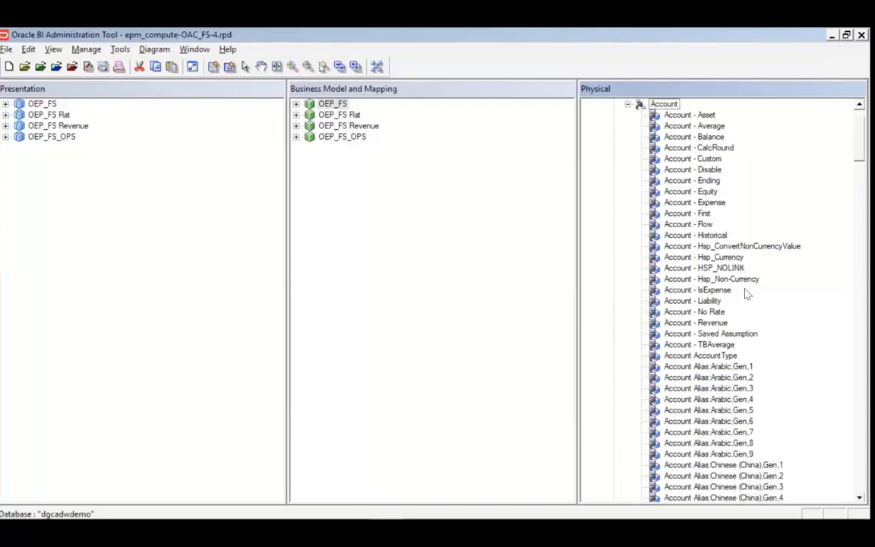
pyautogui.moveTo(851, 150); pyautogui.dragTo(851, 124)
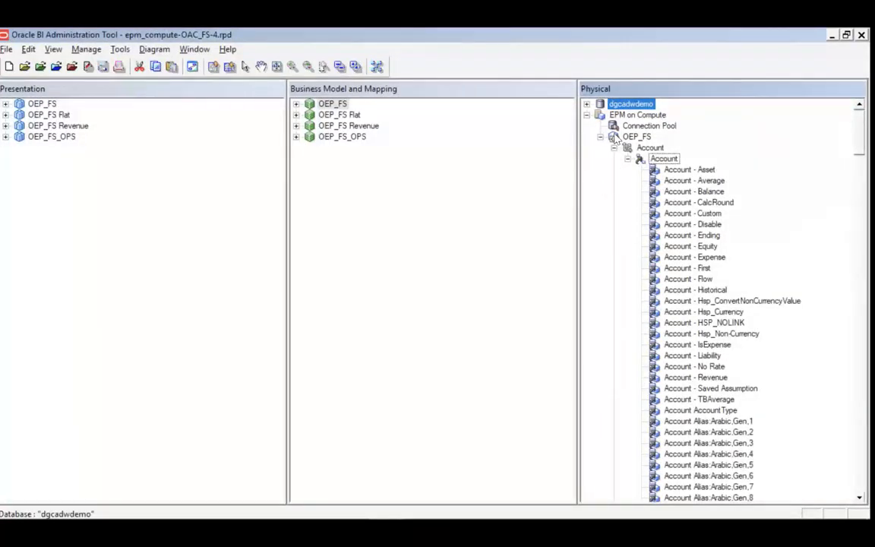
# Step: Expand the OEP_FS business model and inspect its Account dimension and the columns of its Account logical table
pyautogui.click(296, 104)
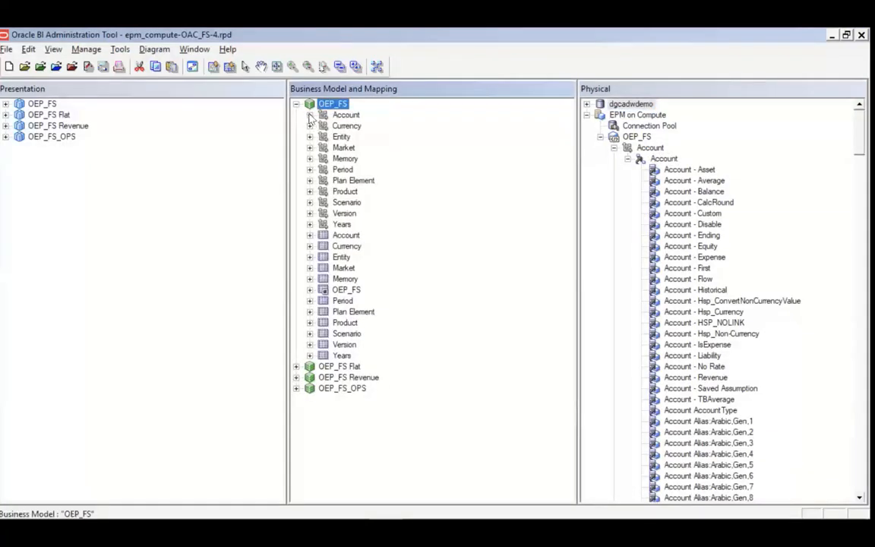
pyautogui.click(309, 115)
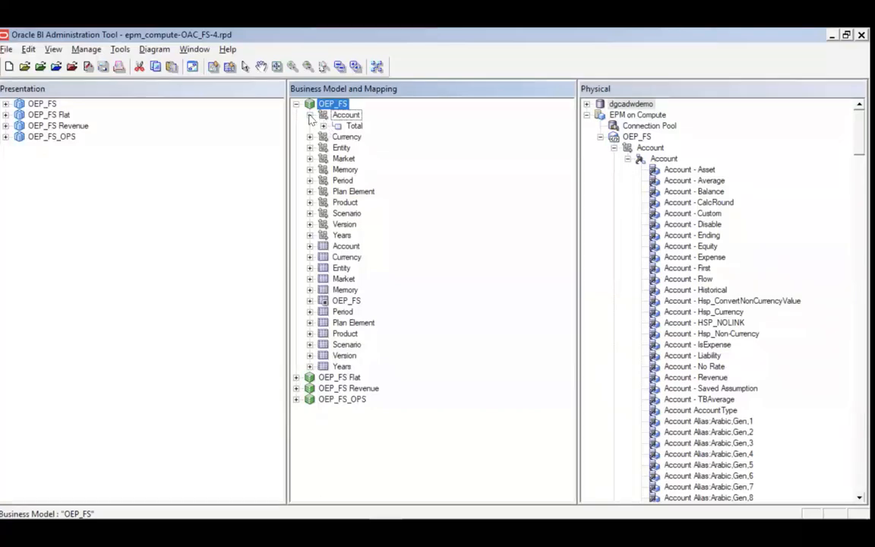
pyautogui.click(309, 114)
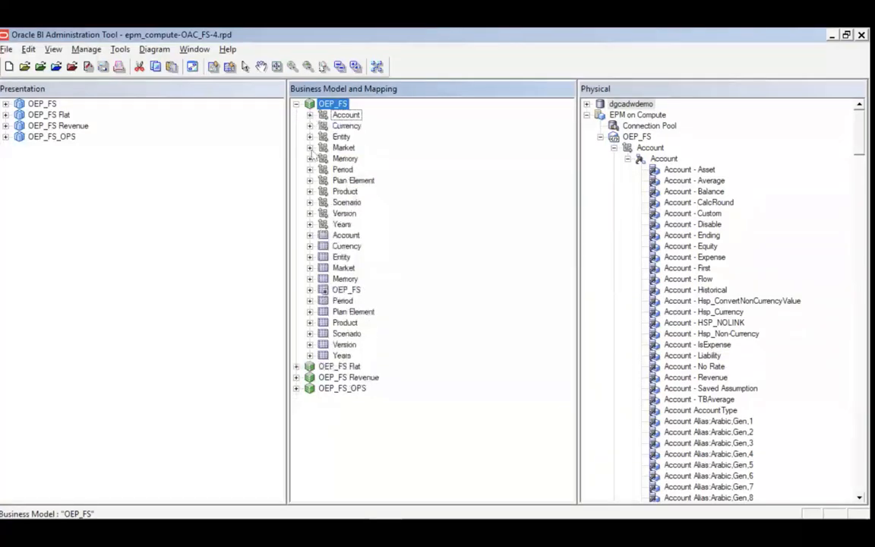
pyautogui.click(310, 236)
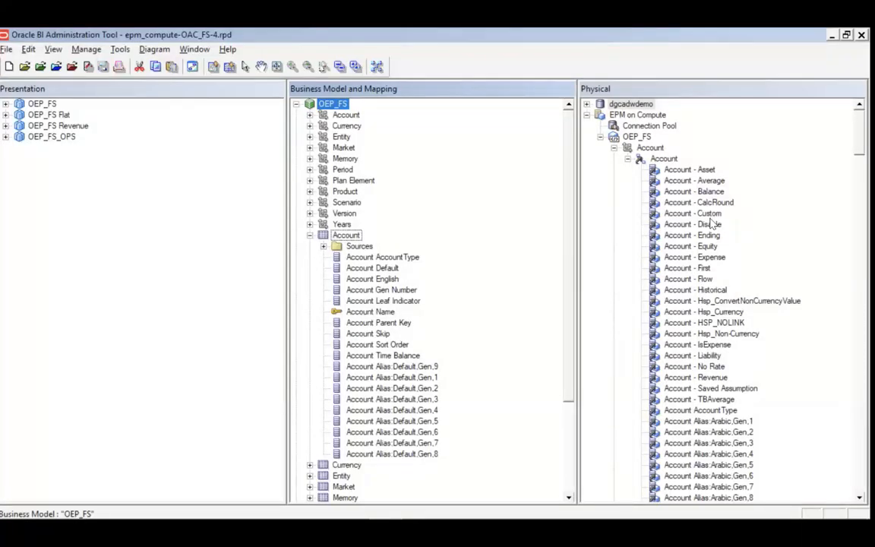
pyautogui.click(309, 235)
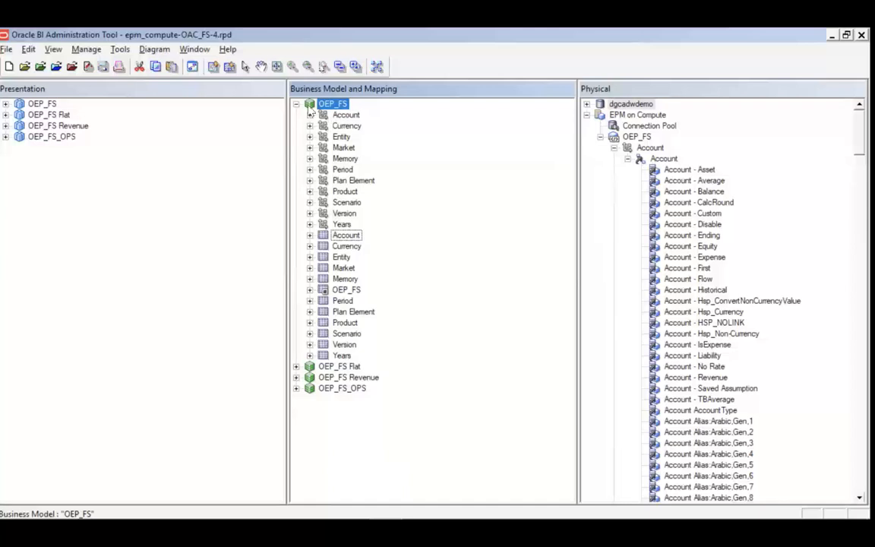
# Step: Review the dimensions and logical tables of the OEP_FS business model and collapse it
pyautogui.click(50, 174)
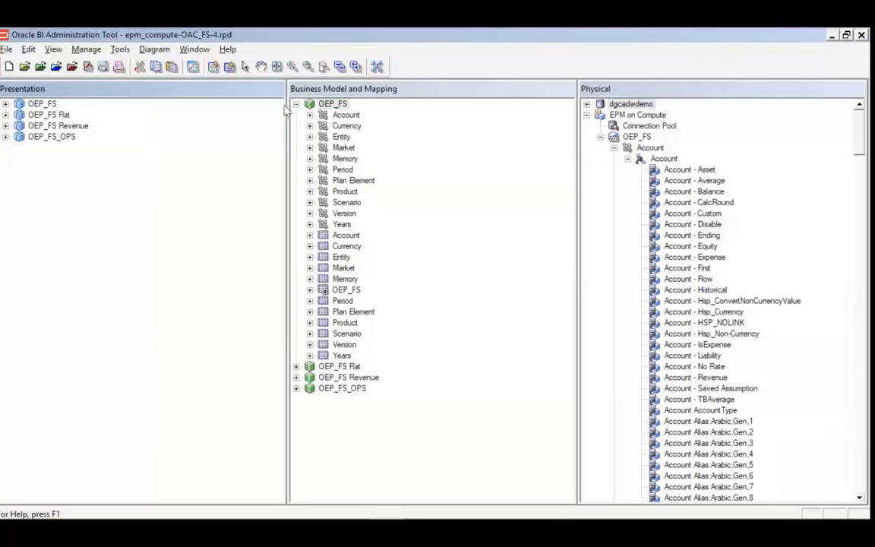
pyautogui.click(308, 104)
pyautogui.click(297, 104)
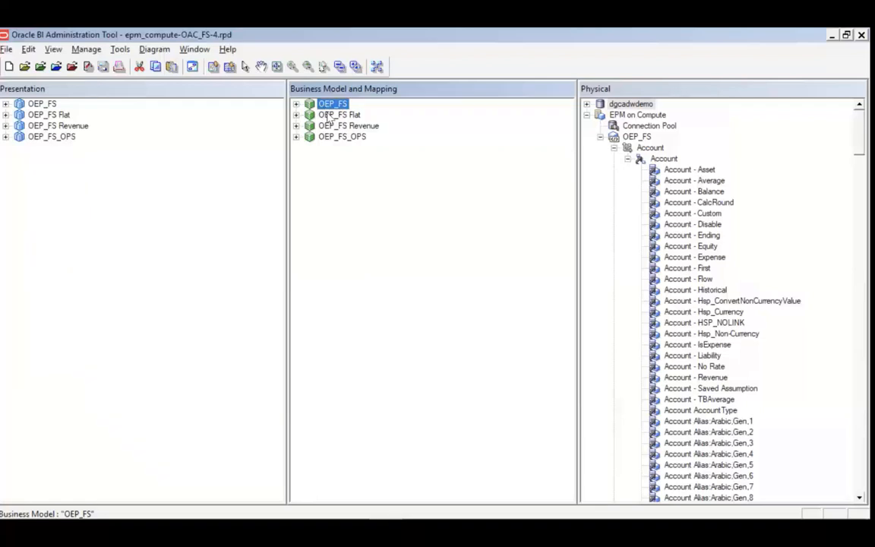
pyautogui.click(328, 115)
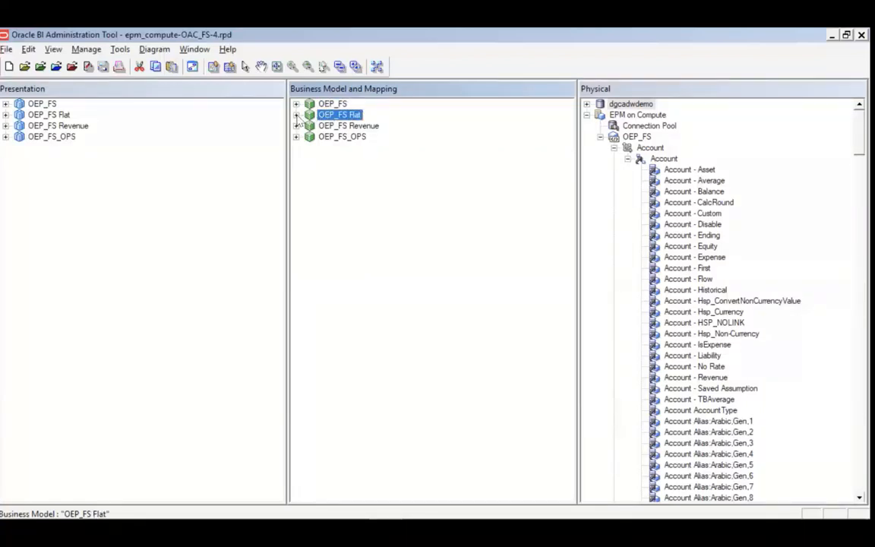
pyautogui.click(296, 104)
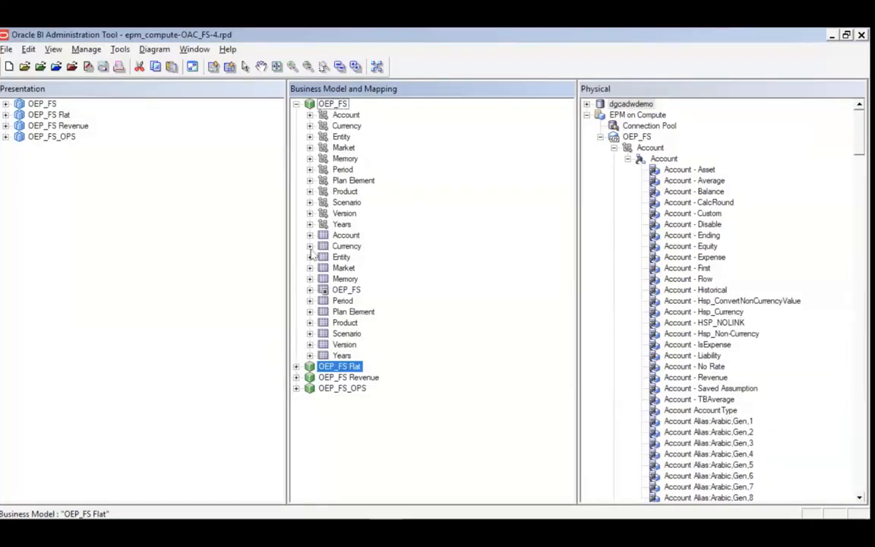
pyautogui.click(297, 104)
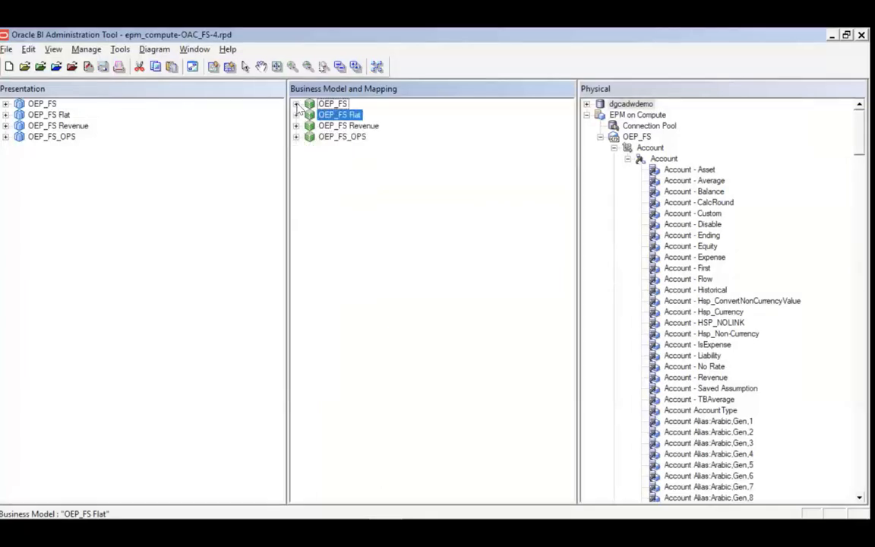
# Step: Expand the OEP_FS Flat business model and examine the generation levels of AccountDim down to Account Gen 3
pyautogui.click(296, 115)
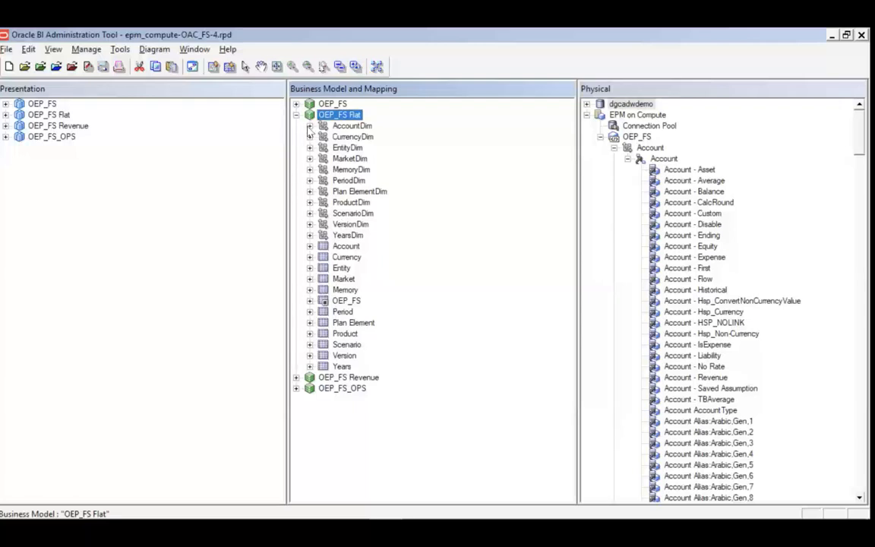
pyautogui.click(309, 126)
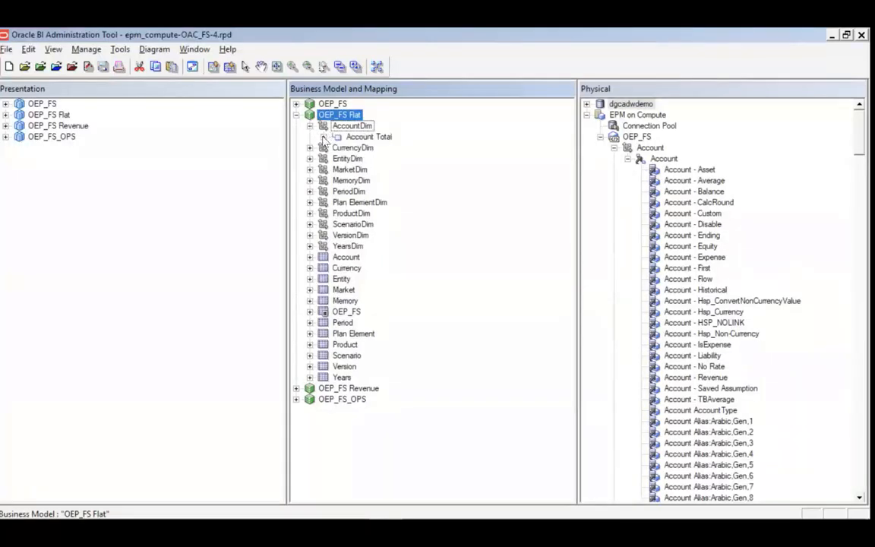
pyautogui.click(324, 136)
pyautogui.click(337, 147)
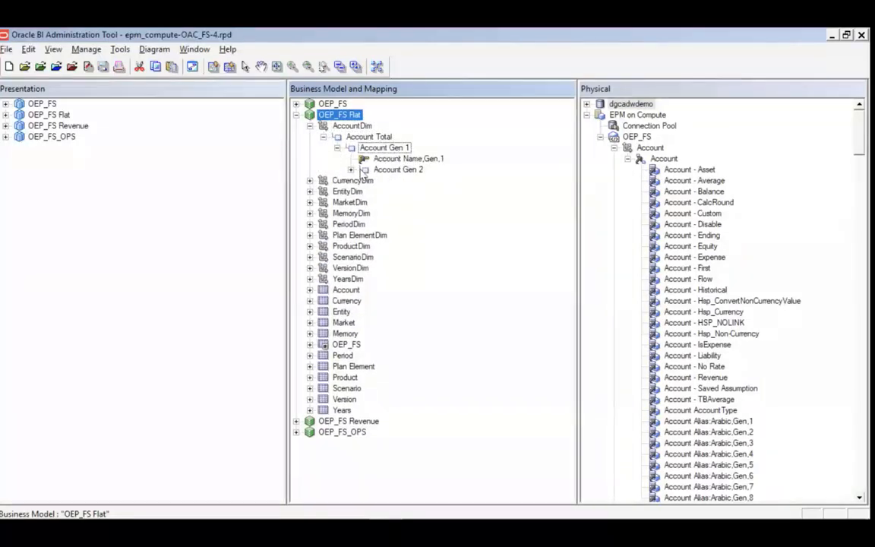
pyautogui.click(351, 170)
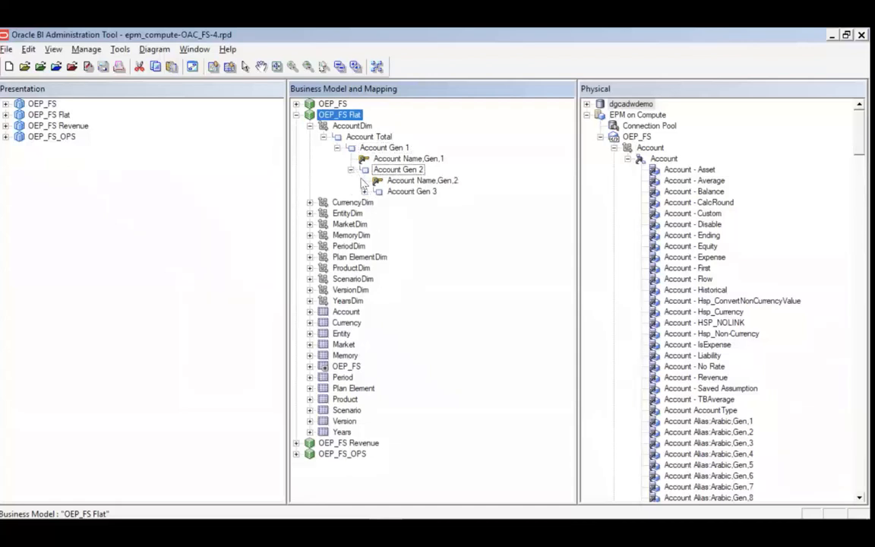
pyautogui.click(364, 192)
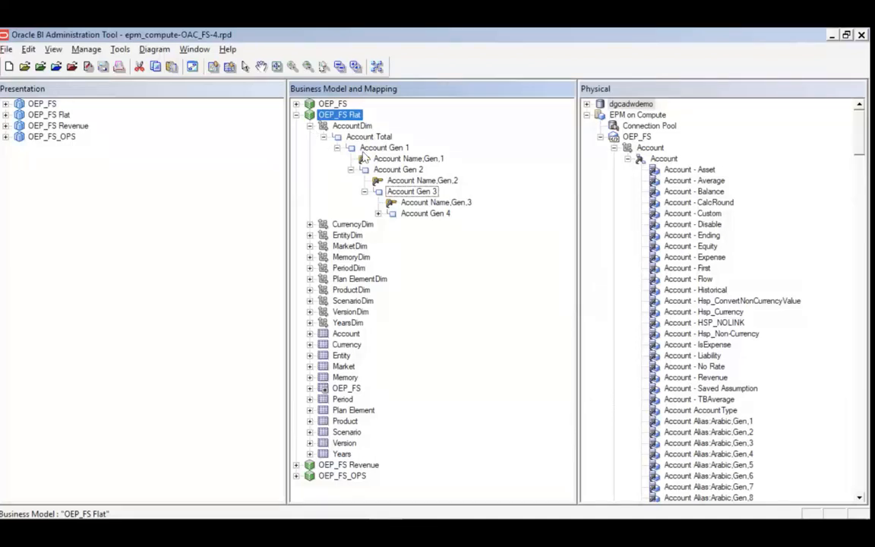
pyautogui.click(309, 126)
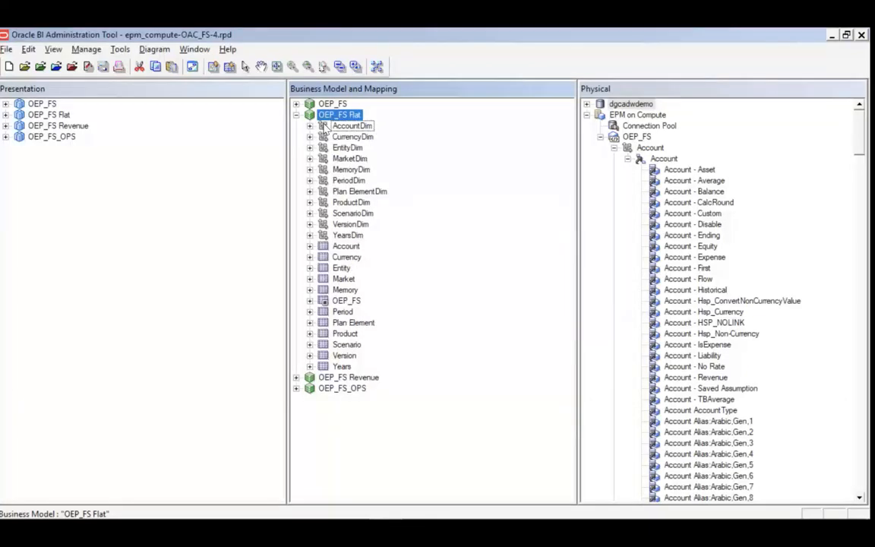
# Step: Delete the AccountDim logical dimension from the OEP_FS Flat business model
pyautogui.click(324, 126)
pyautogui.rightClick(325, 127)
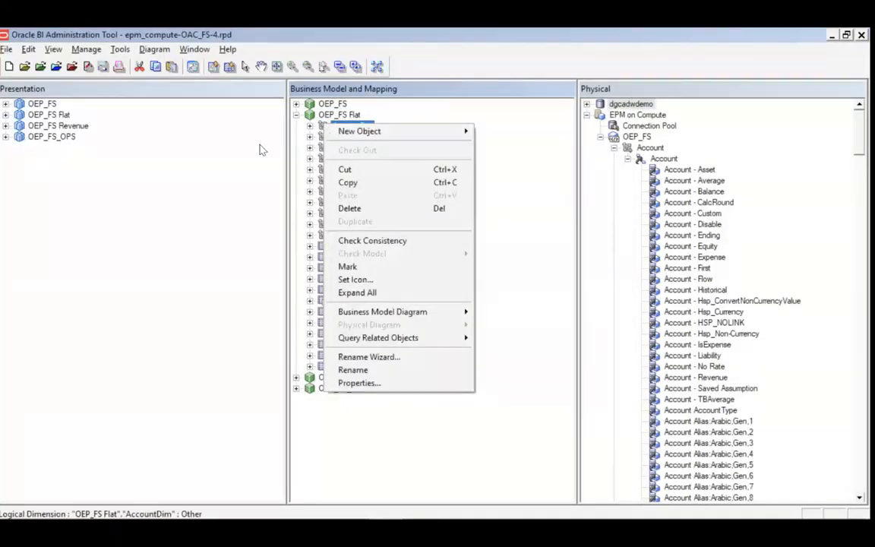
pyautogui.click(278, 123)
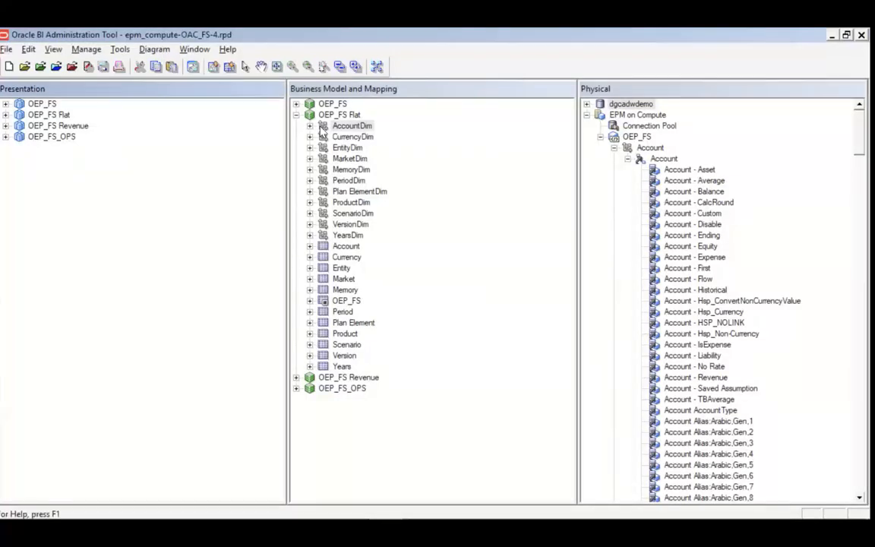
pyautogui.click(323, 126)
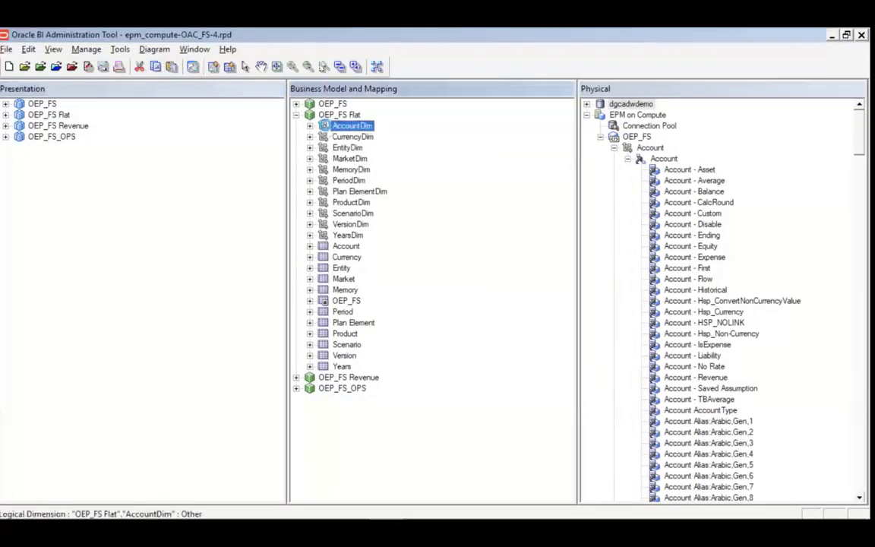
pyautogui.rightClick(327, 126)
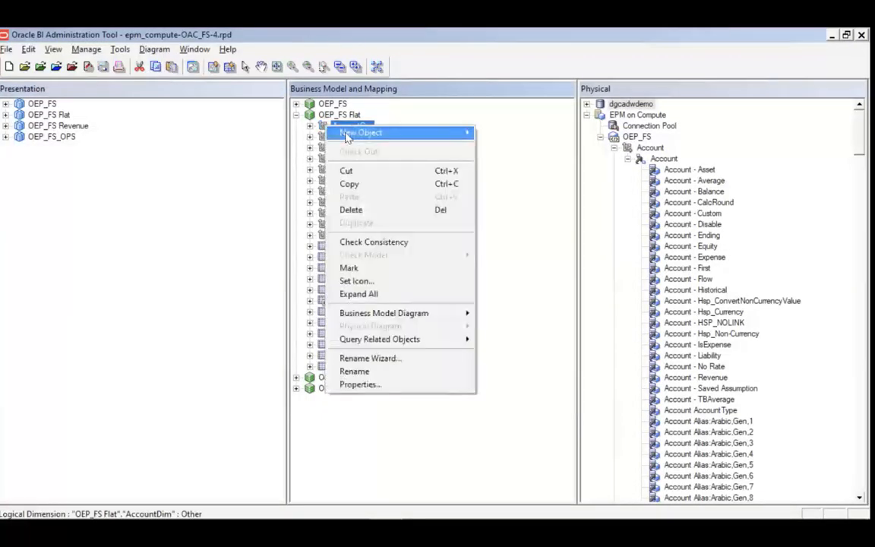
pyautogui.click(352, 215)
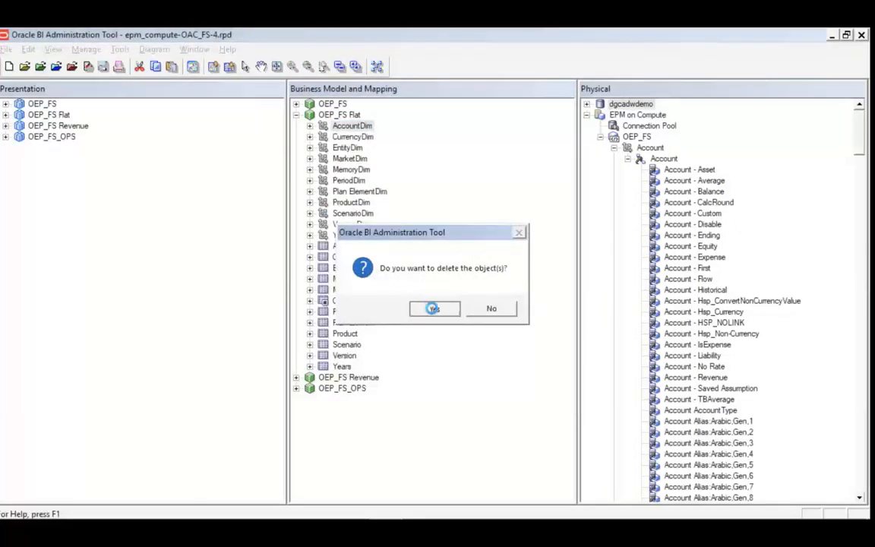
pyautogui.click(433, 308)
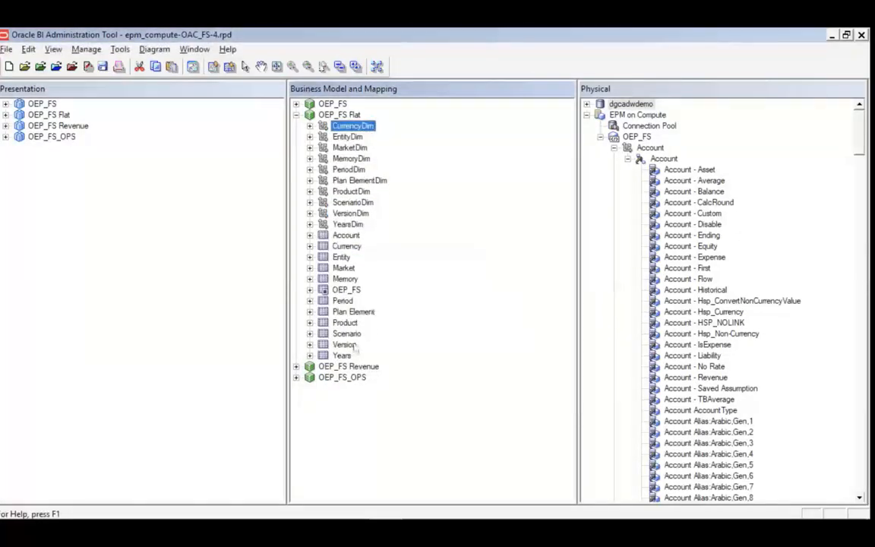
# Step: Create a logical dimension with a level-based hierarchy from the Account logical table in OEP_FS Flat
pyautogui.click(345, 236)
pyautogui.rightClick(347, 237)
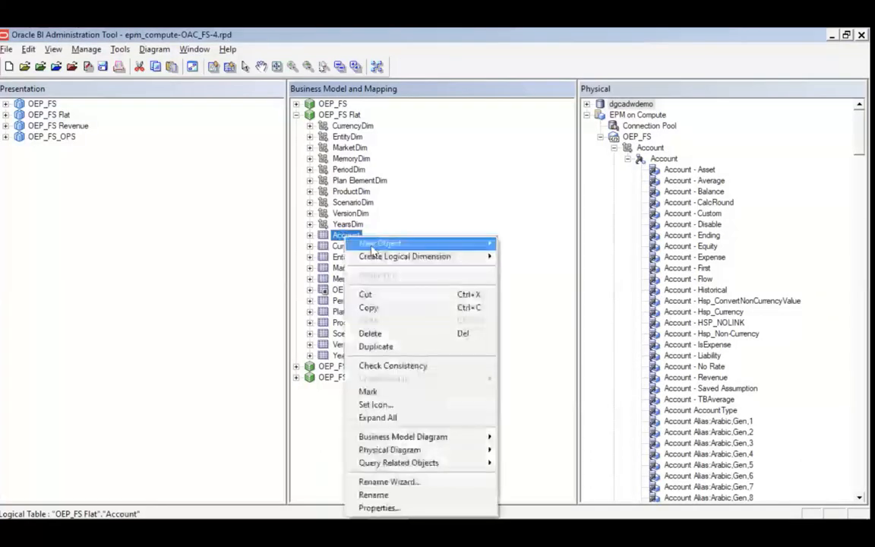
pyautogui.moveTo(378, 259)
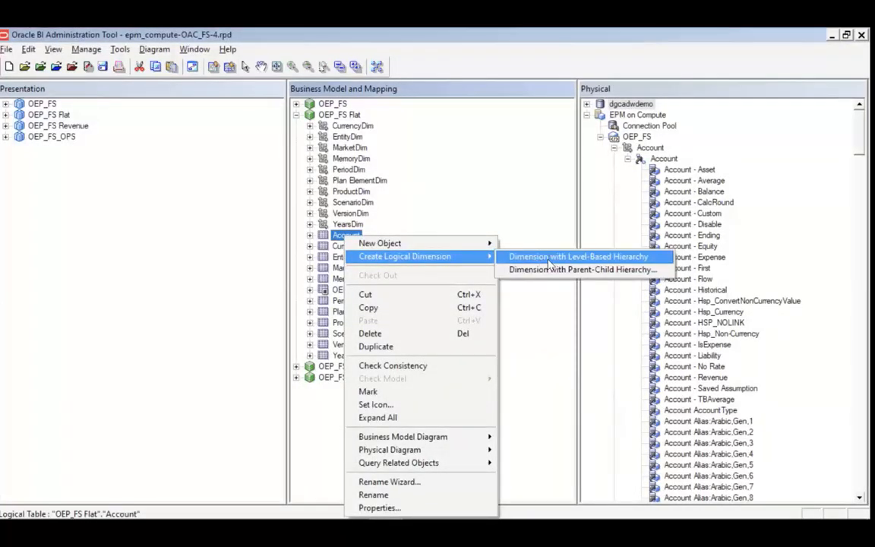
pyautogui.click(549, 258)
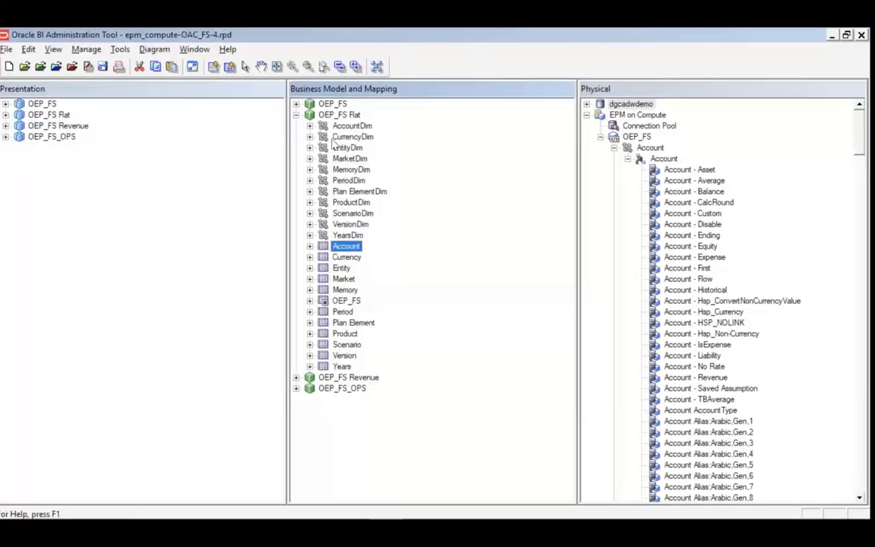
# Step: Add a parent level named Level Gen 9 above the Account Detail level of AccountDim
pyautogui.click(309, 125)
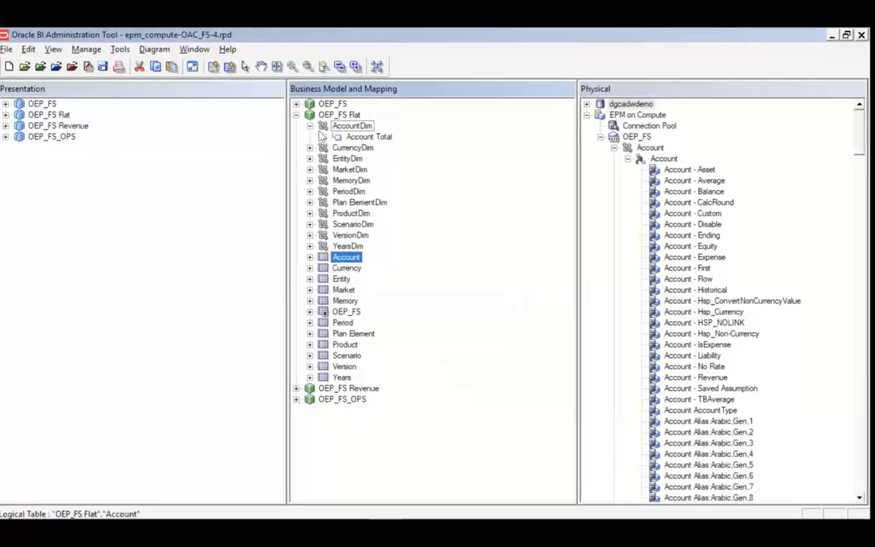
pyautogui.click(323, 137)
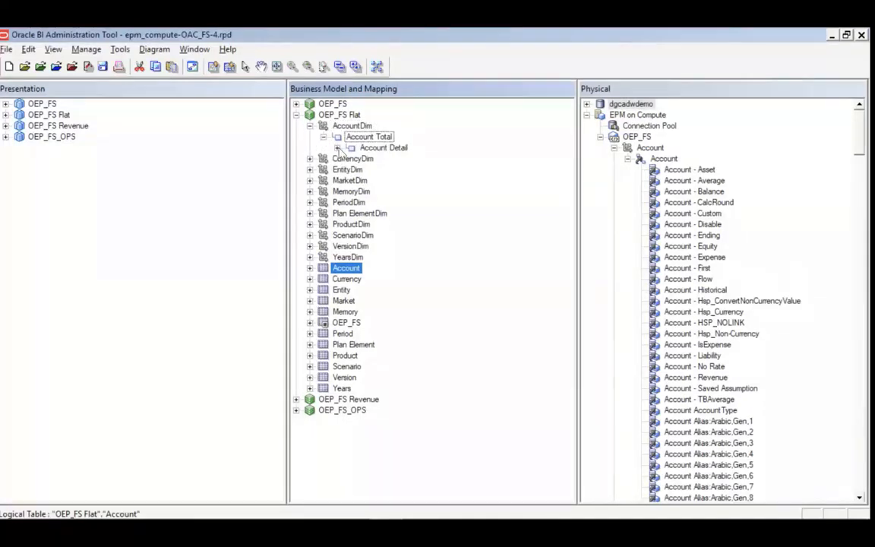
pyautogui.click(337, 149)
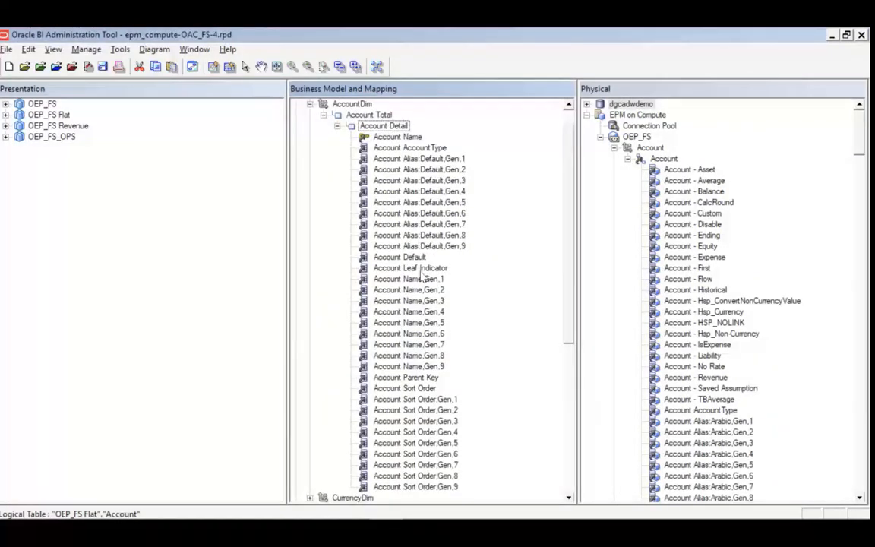
pyautogui.click(401, 127)
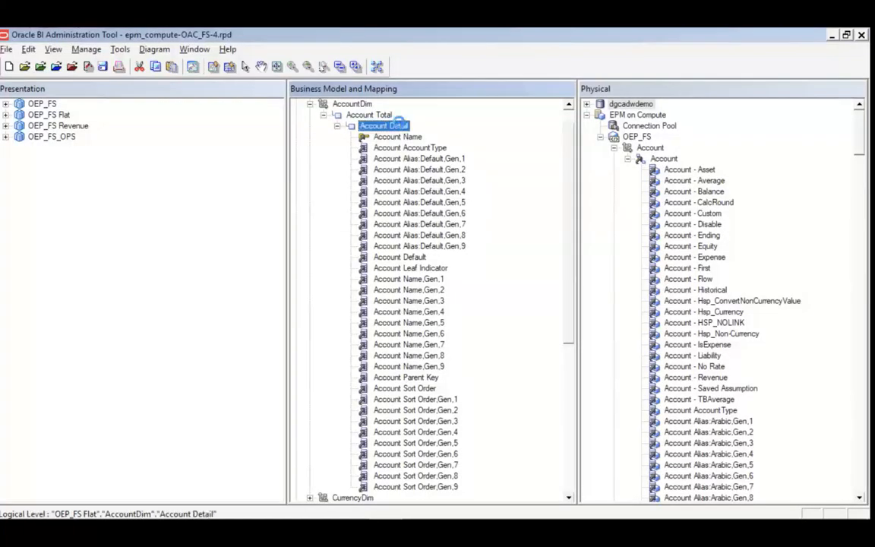
pyautogui.rightClick(401, 128)
pyautogui.moveTo(429, 134)
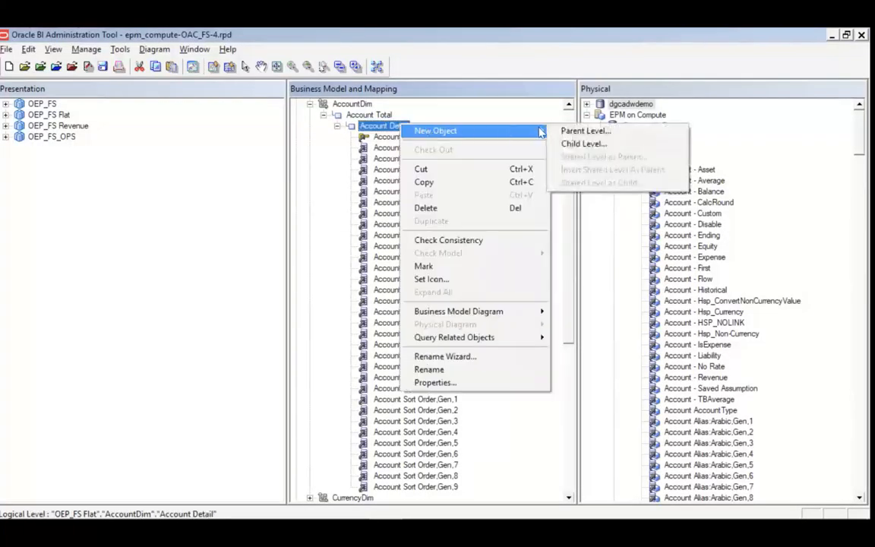
pyautogui.click(562, 132)
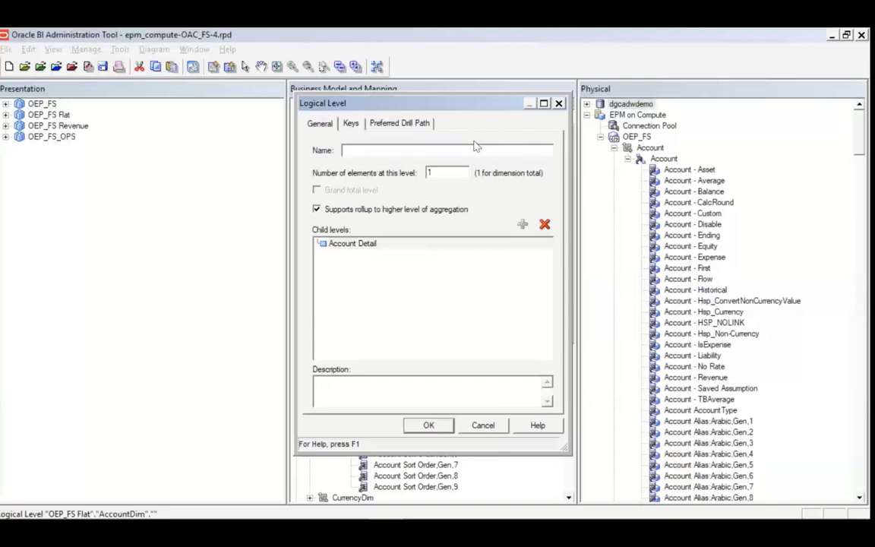
pyautogui.write('Level Gen 9')
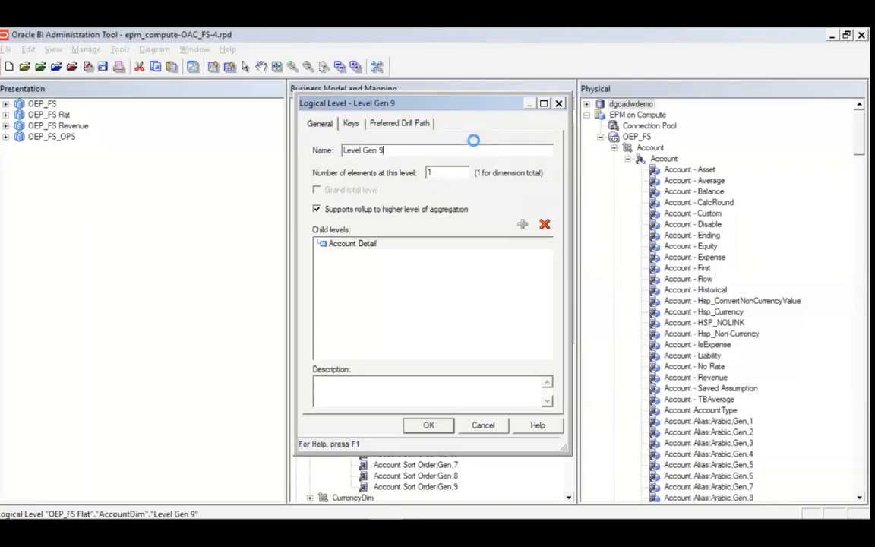
pyautogui.press('Return')
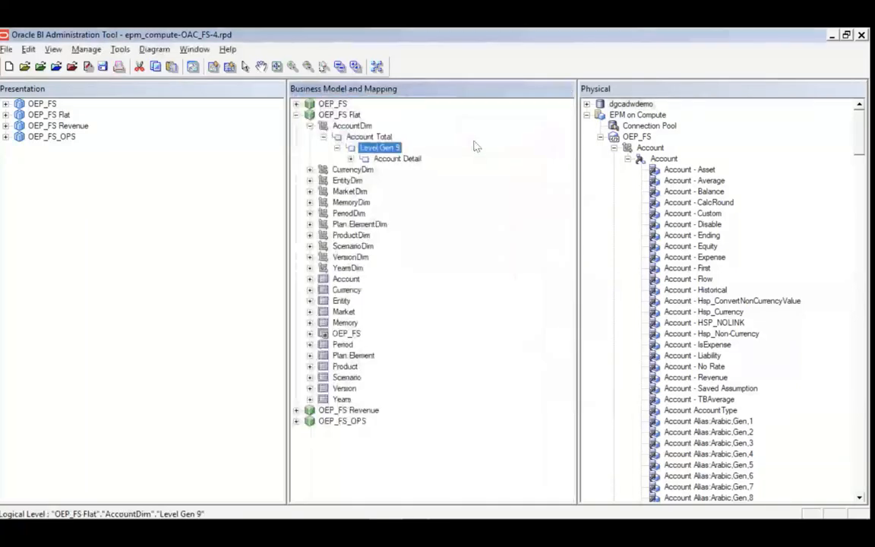
# Step: Add a parent level named Level Gen 8 above Level Gen 9 in AccountDim
pyautogui.rightClick(391, 148)
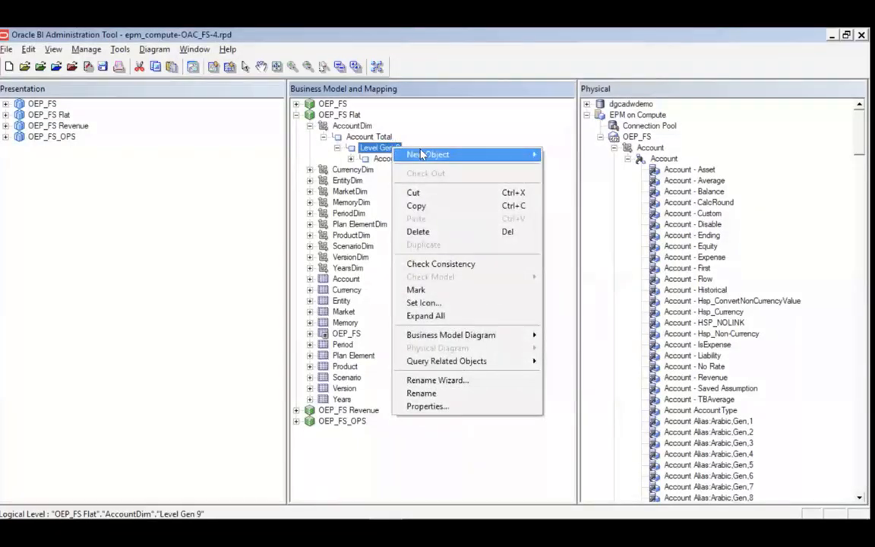
pyautogui.moveTo(513, 154)
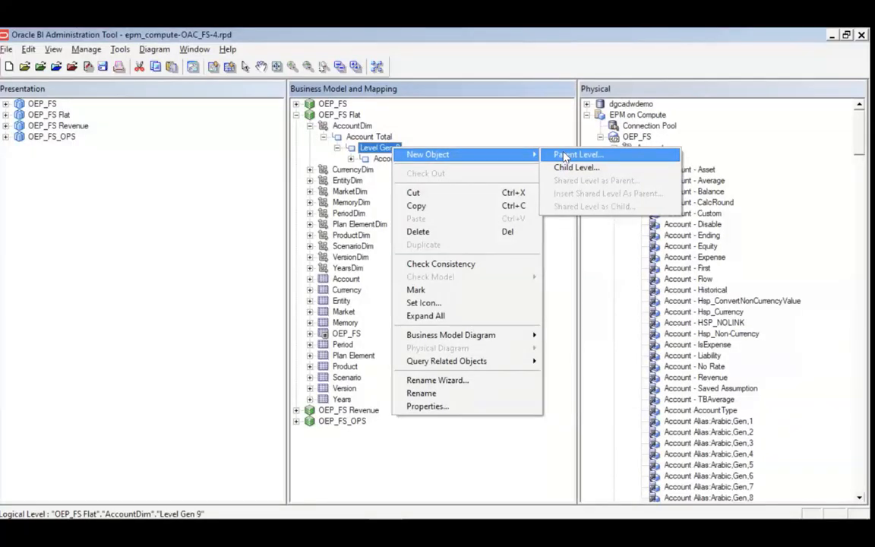
pyautogui.click(565, 157)
pyautogui.write('Level Gen 8')
pyautogui.press('Return')
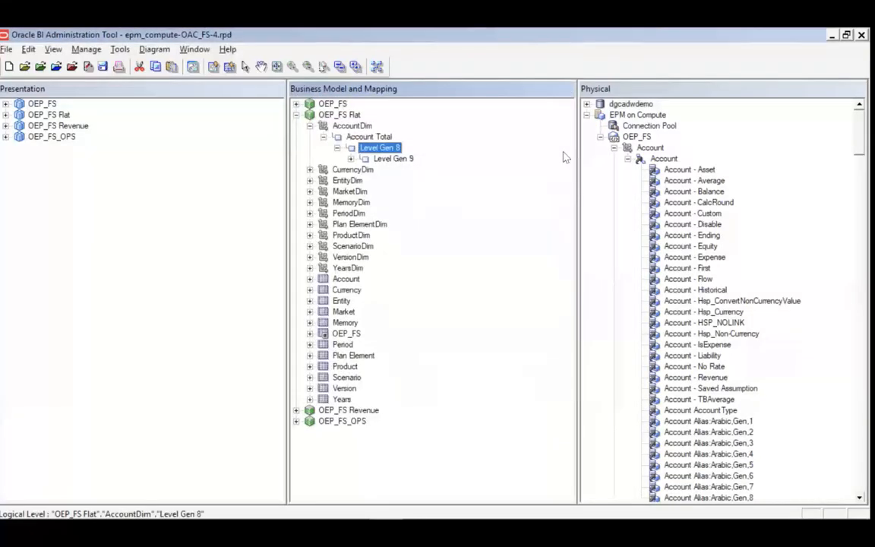
# Step: Move the Account Alias:Default,Gen,9 and Account Sort Order,Gen,9 columns from Account Detail to Level Gen 9
pyautogui.click(351, 158)
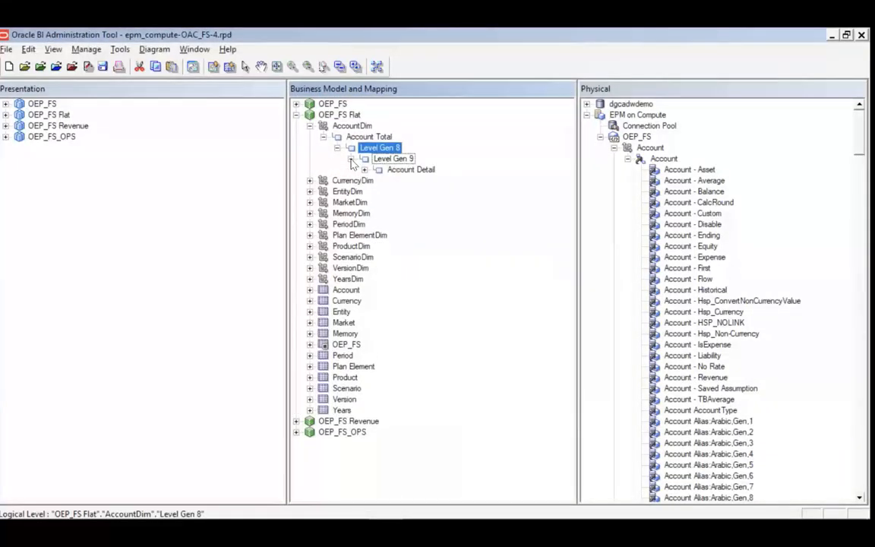
pyautogui.click(365, 169)
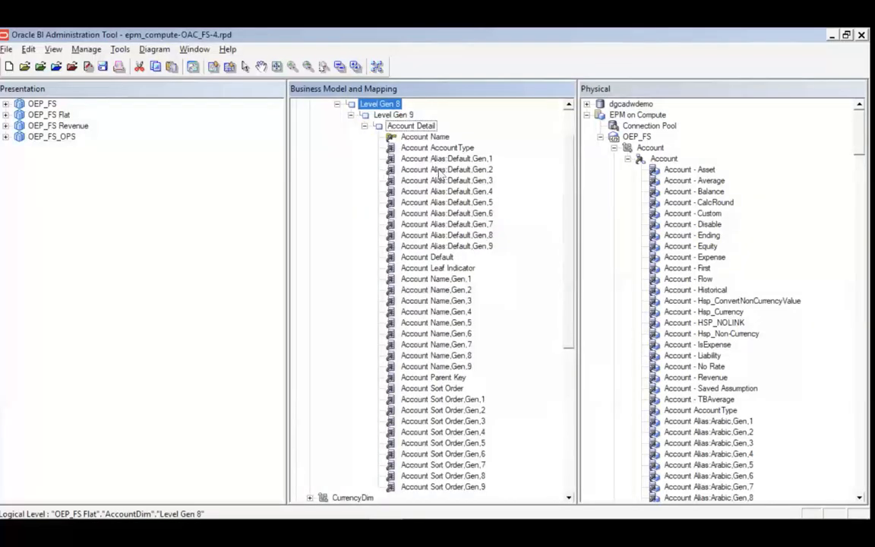
pyautogui.moveTo(465, 247); pyautogui.dragTo(368, 115)
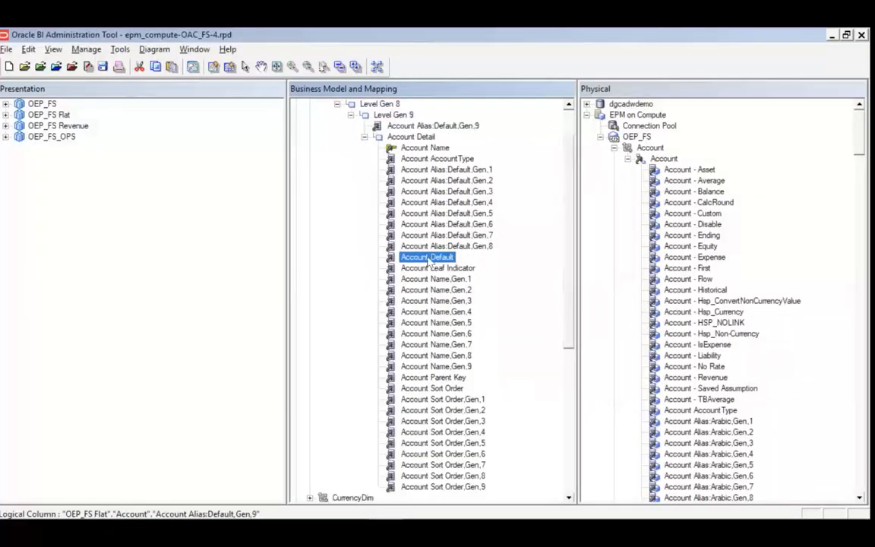
pyautogui.click(457, 487)
pyautogui.moveTo(457, 492); pyautogui.dragTo(400, 115)
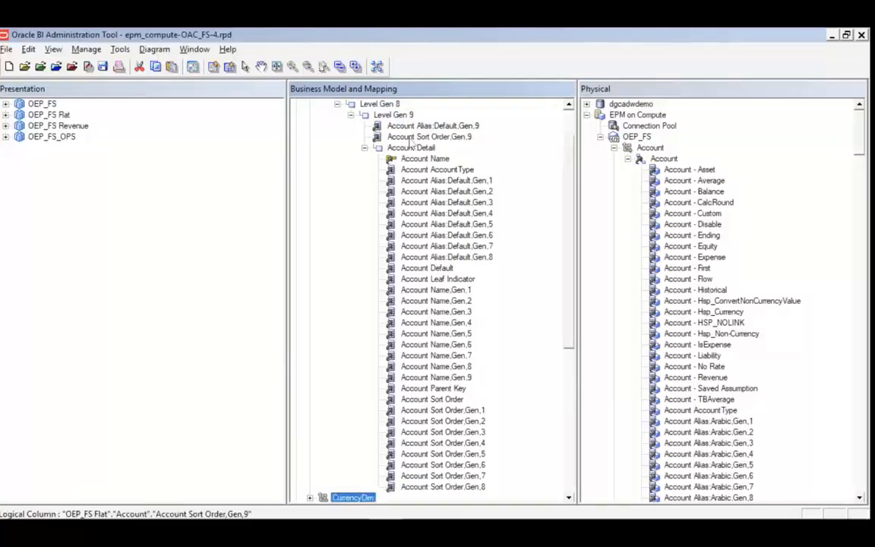
# Step: Move the Account Alias:Default,Gen,8 and Account Name,Gen,8 columns from Account Detail to Level Gen 8, and collapse the OEP_FS Flat model
pyautogui.scroll(1, 356, 219)
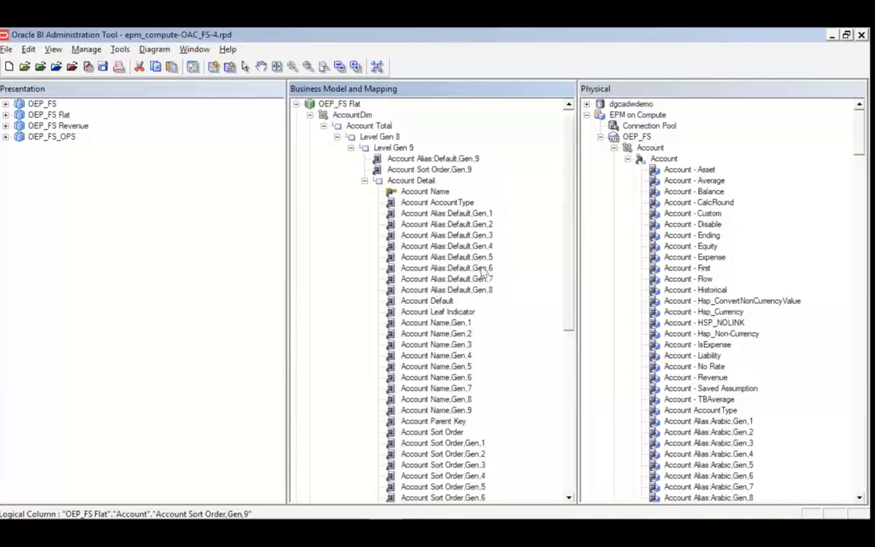
pyautogui.moveTo(478, 290); pyautogui.dragTo(378, 137)
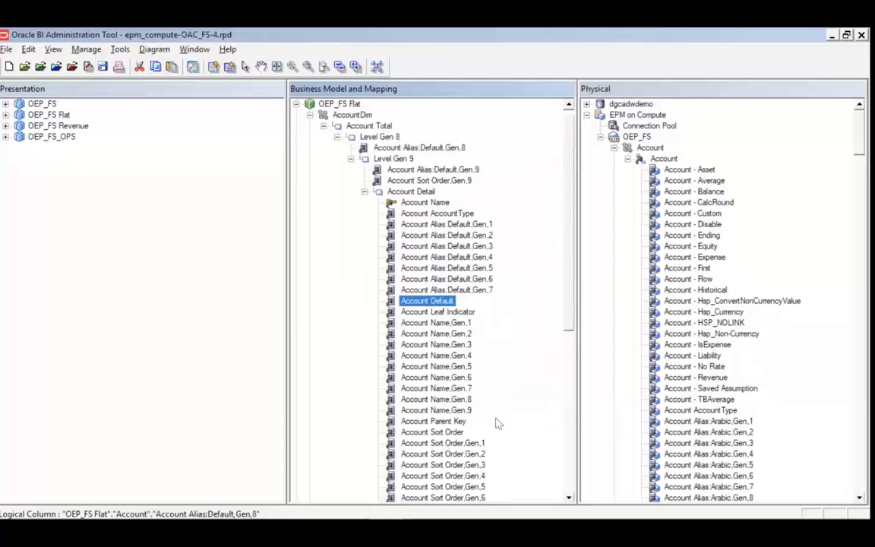
pyautogui.scroll(-1, 495, 424)
pyautogui.moveTo(454, 380); pyautogui.dragTo(380, 116)
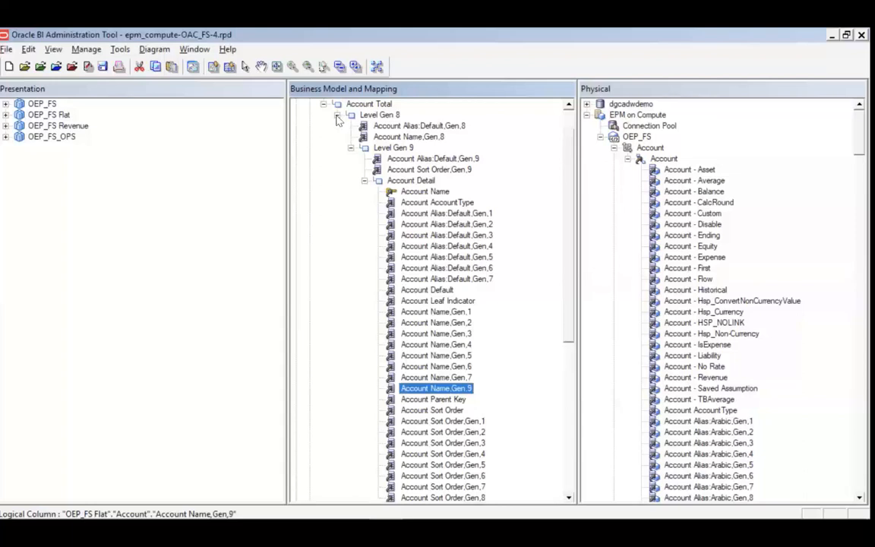
pyautogui.click(337, 115)
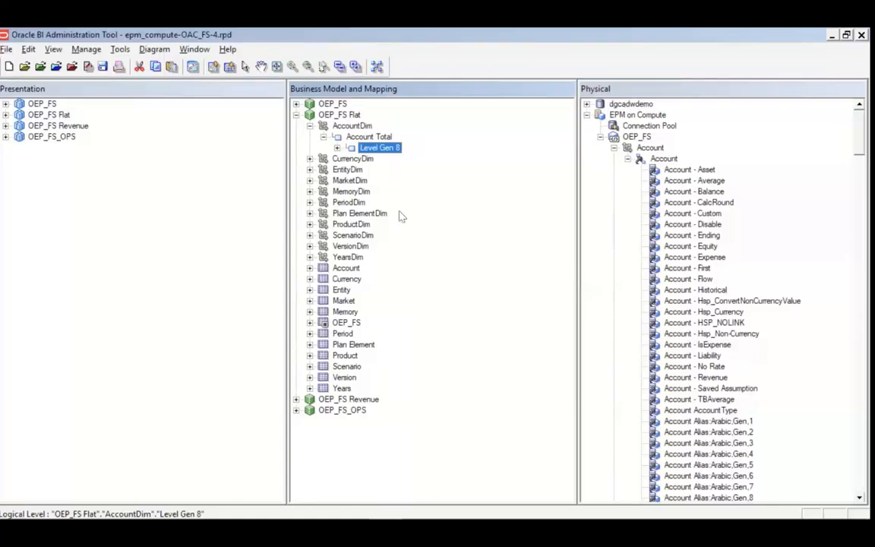
pyautogui.click(309, 125)
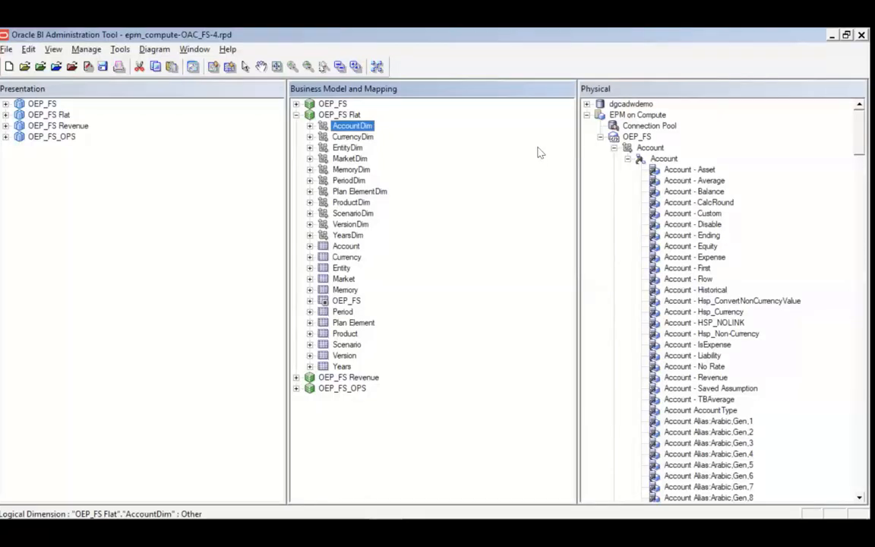
pyautogui.click(296, 116)
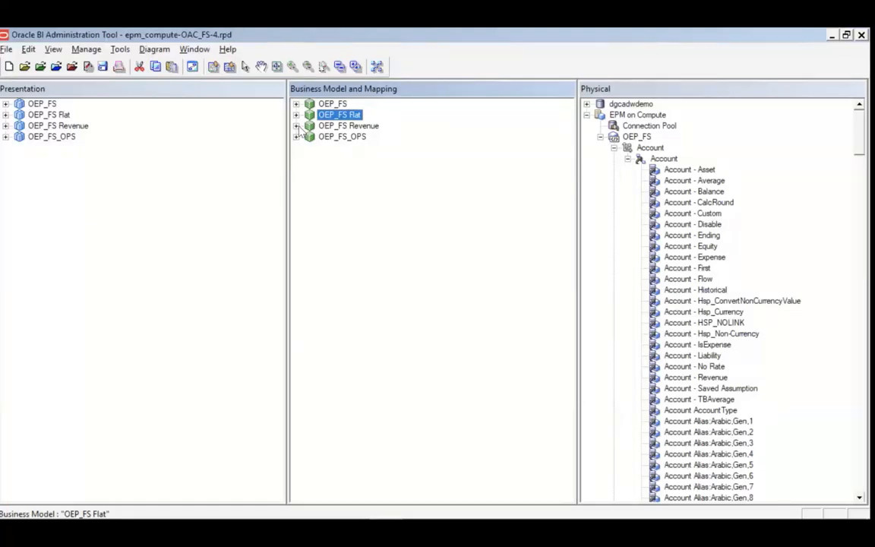
# Step: Examine the content settings and WHERE clause filter of the OEP_FS logical table source in the OEP_FS Revenue business model
pyautogui.click(296, 126)
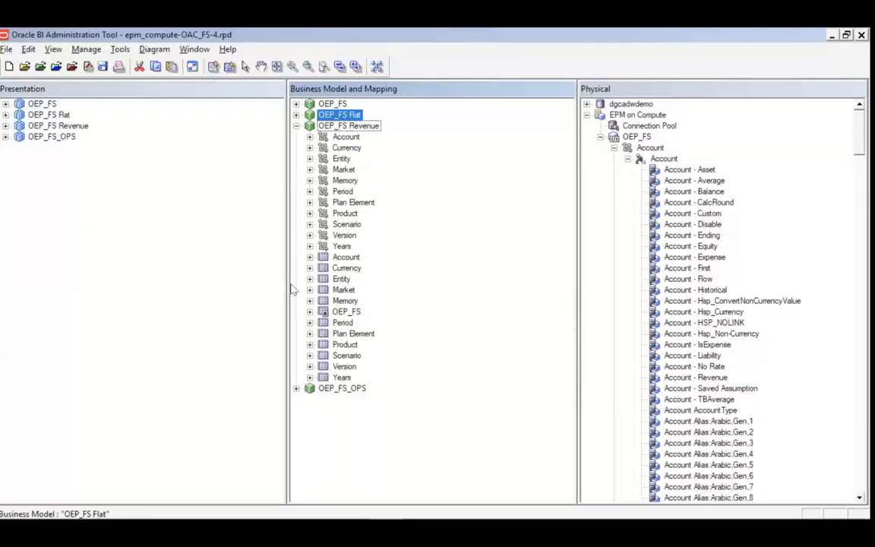
pyautogui.click(310, 312)
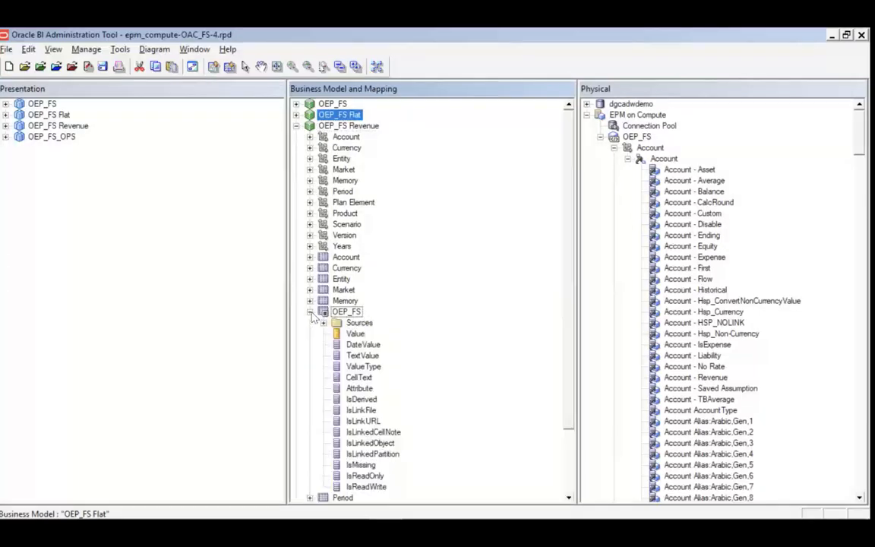
pyautogui.click(324, 322)
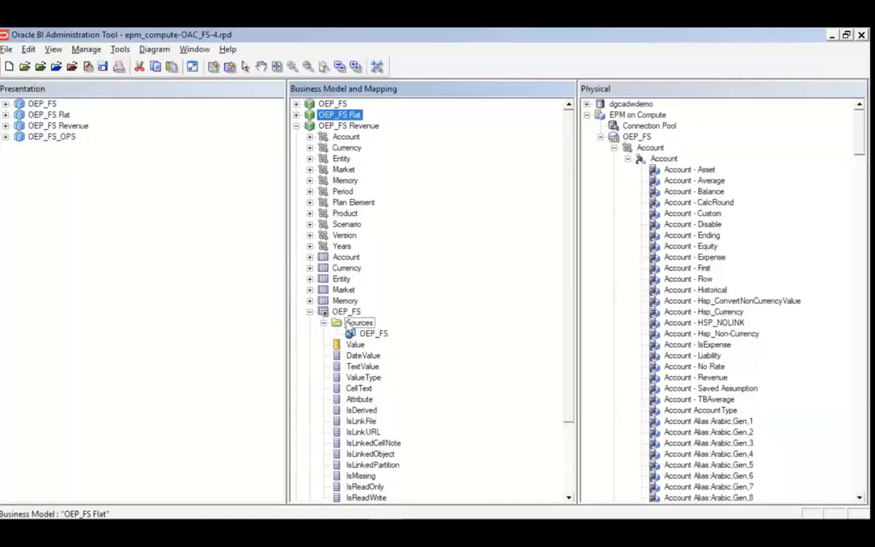
pyautogui.click(352, 334)
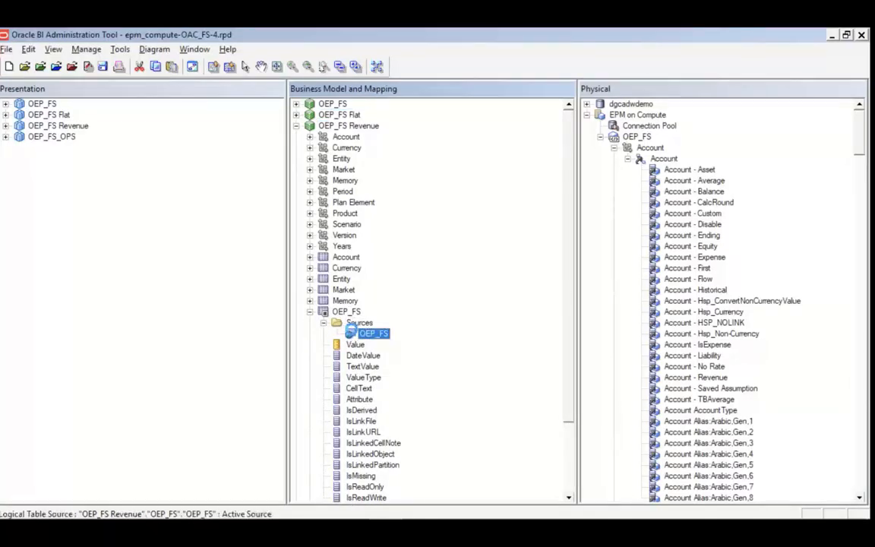
pyautogui.rightClick(351, 332)
pyautogui.click(372, 320)
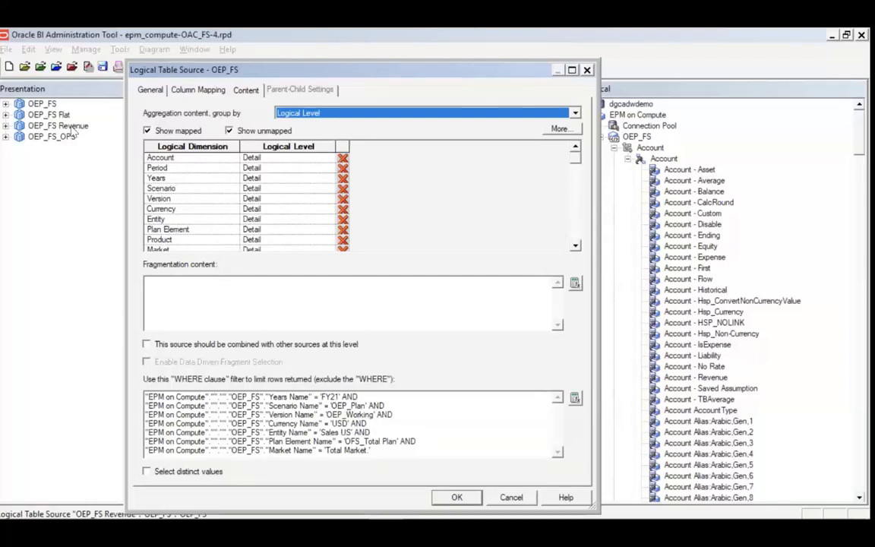
pyautogui.click(284, 431)
pyautogui.click(511, 496)
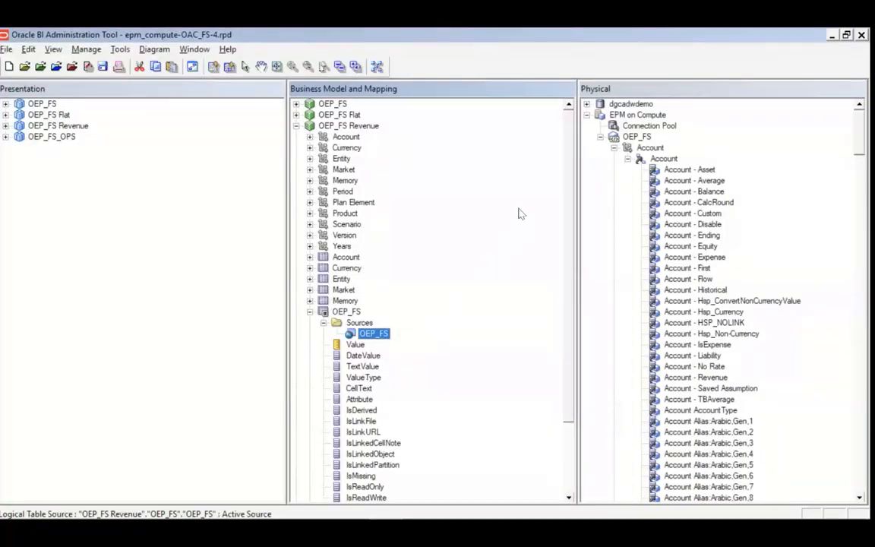
# Step: Examine the connection pool properties of the dgcadwdemo physical database
pyautogui.doubleClick(600, 114)
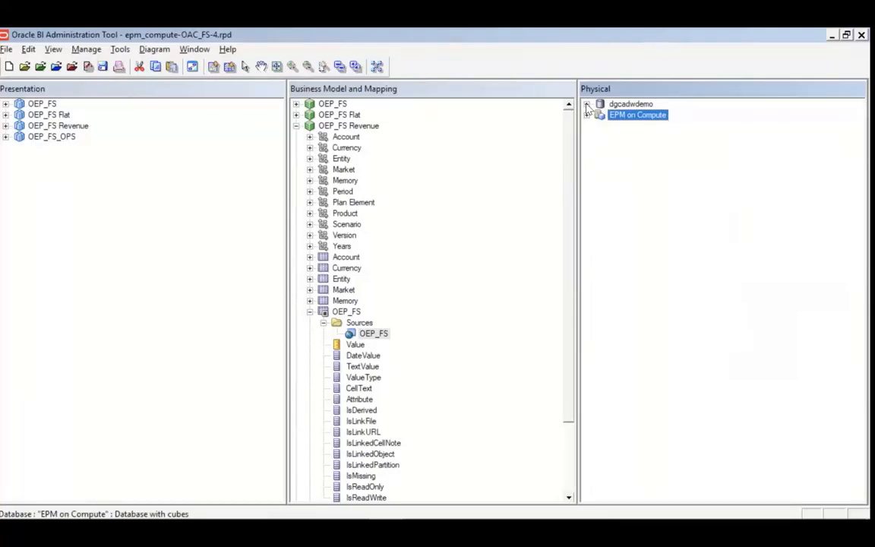
pyautogui.click(586, 105)
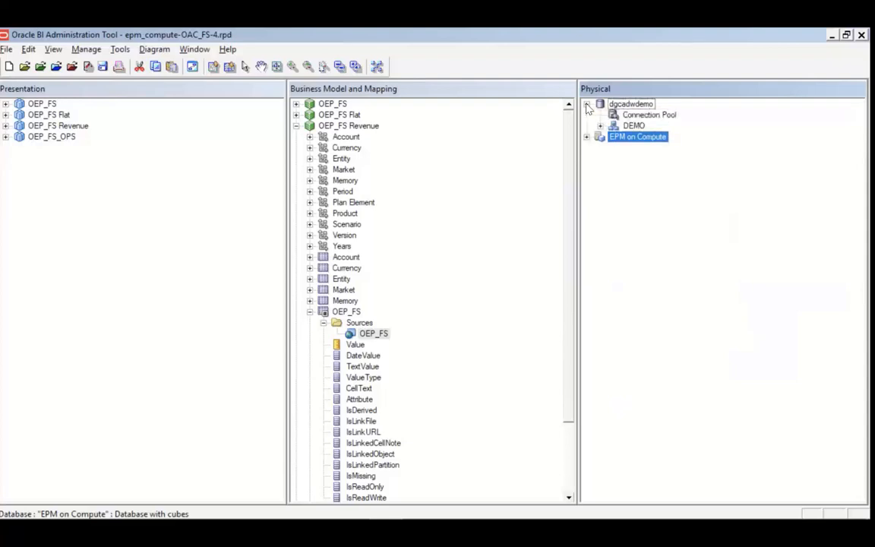
pyautogui.click(642, 116)
pyautogui.rightClick(641, 115)
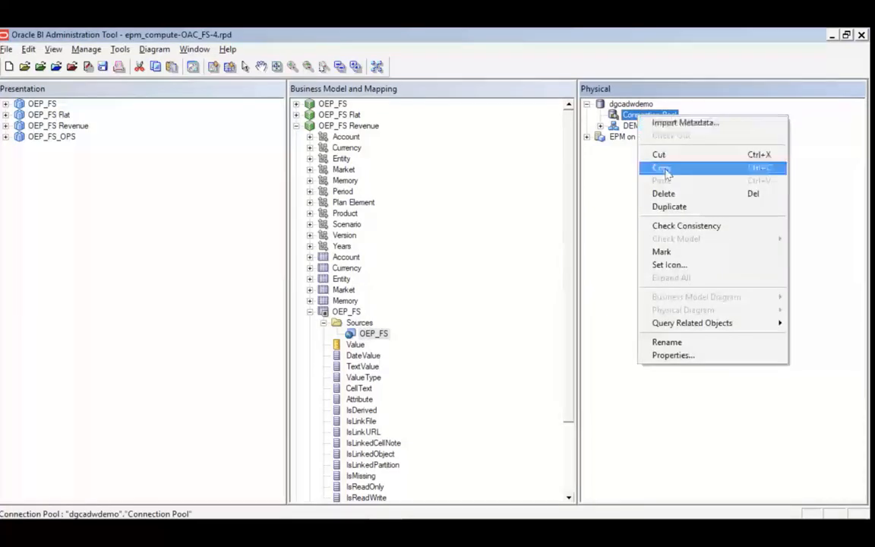
pyautogui.click(678, 357)
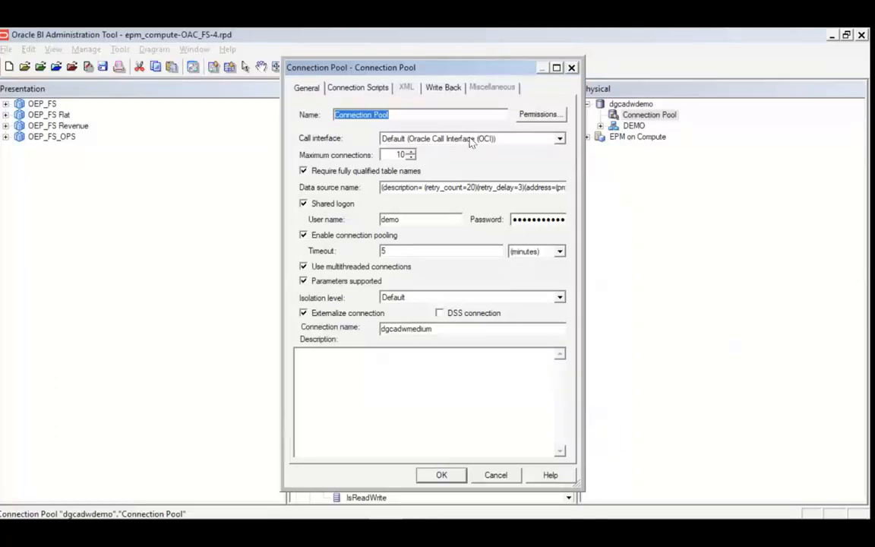
pyautogui.click(498, 477)
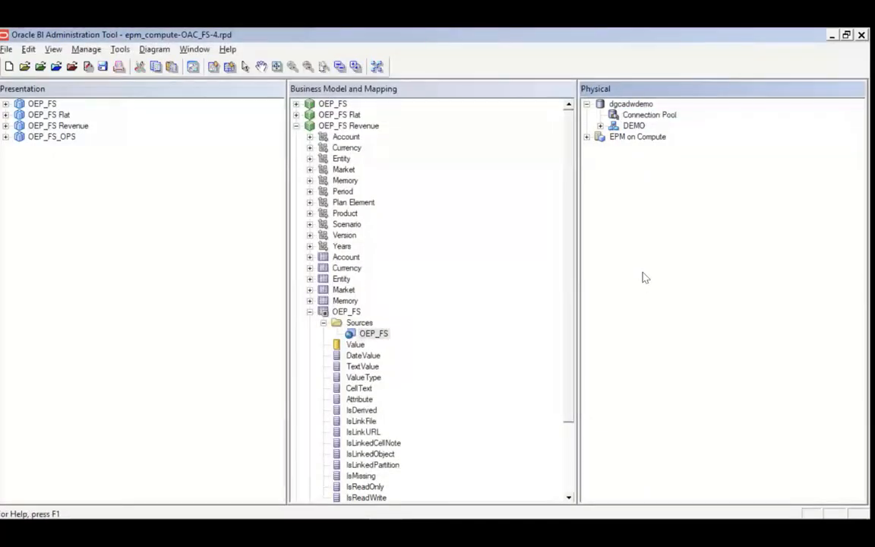
# Step: Look through the database types offered when defining a new physical database, without creating one
pyautogui.rightClick(638, 205)
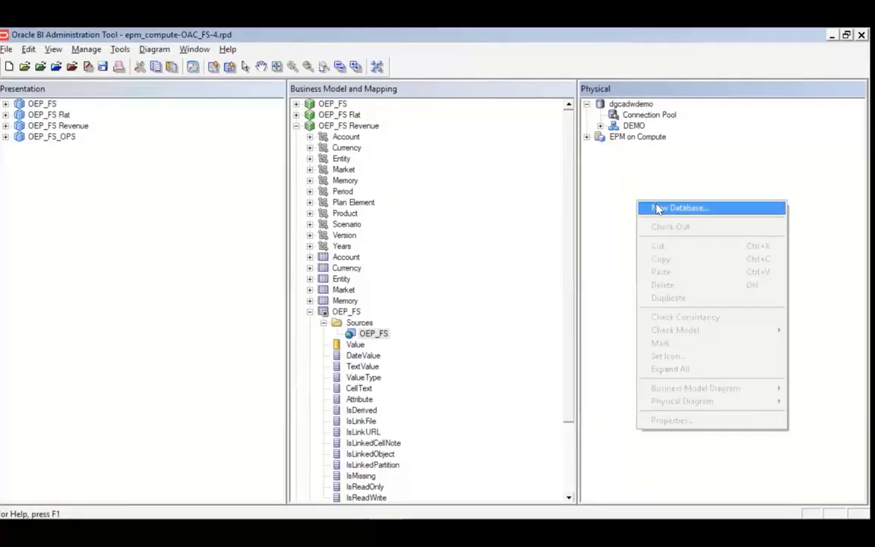
pyautogui.click(660, 207)
pyautogui.click(240, 185)
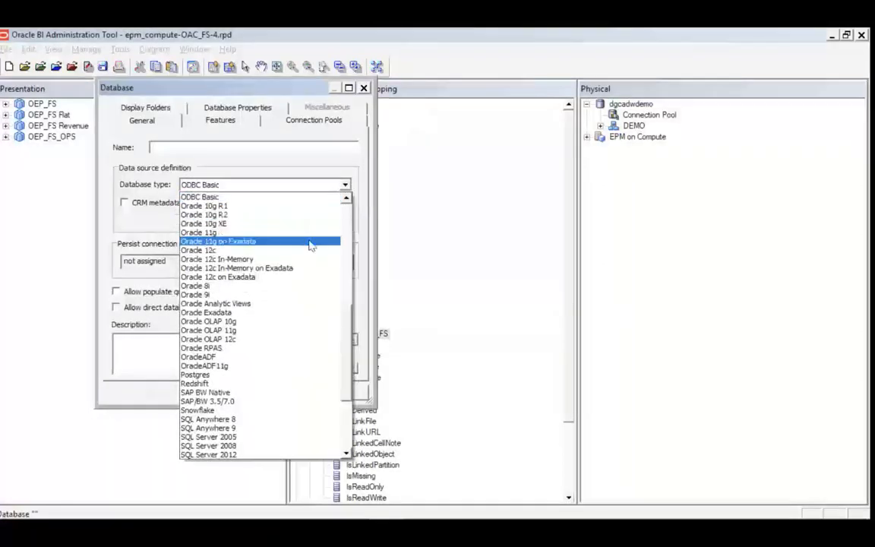
pyautogui.moveTo(348, 349); pyautogui.dragTo(361, 254)
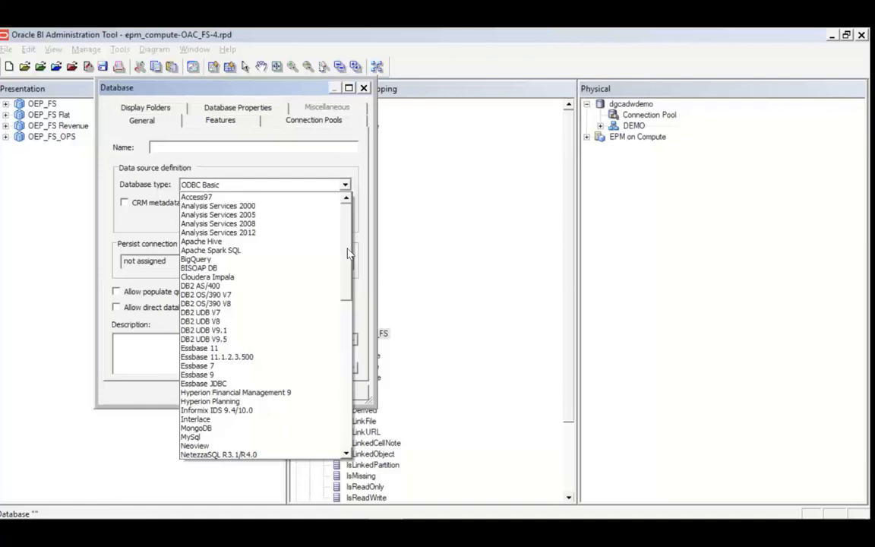
pyautogui.moveTo(347, 254); pyautogui.dragTo(332, 369)
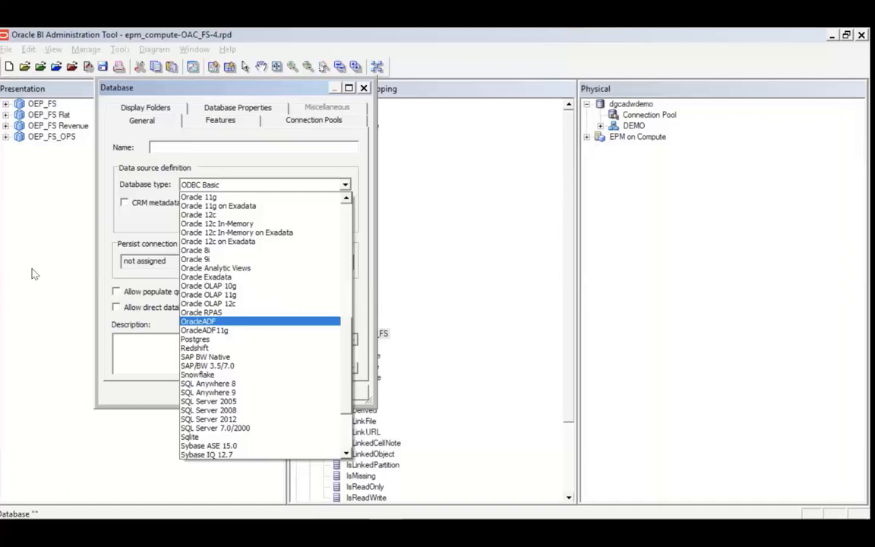
pyautogui.press('Escape')
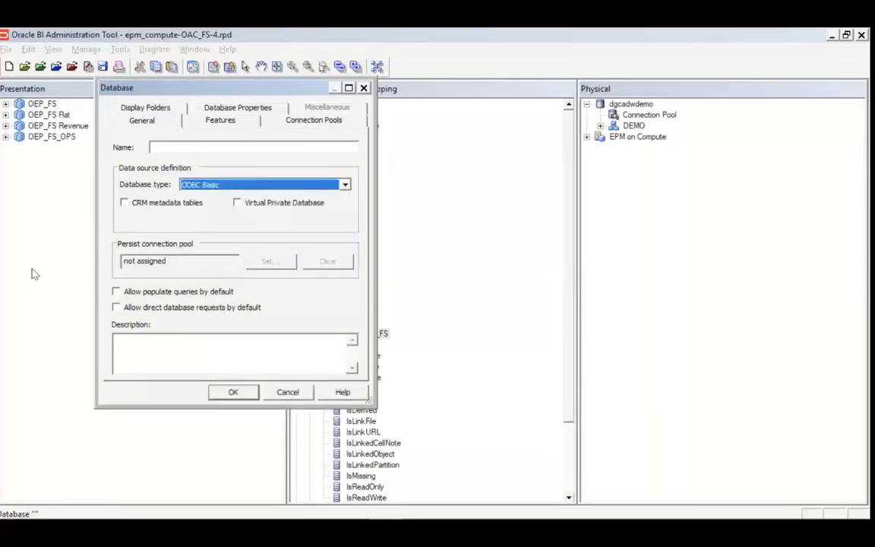
pyautogui.click(363, 88)
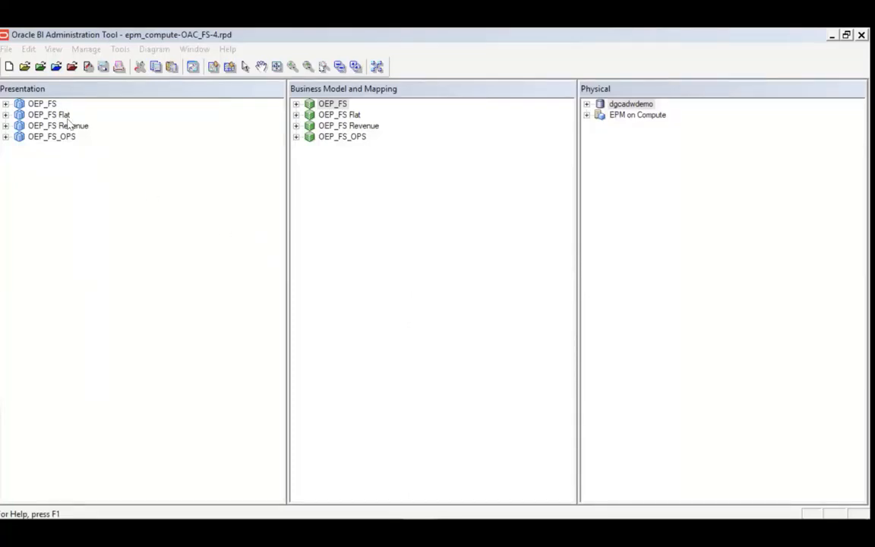
# Step: Run a report-only global consistency check on the repository and review its messages
pyautogui.click(6, 50)
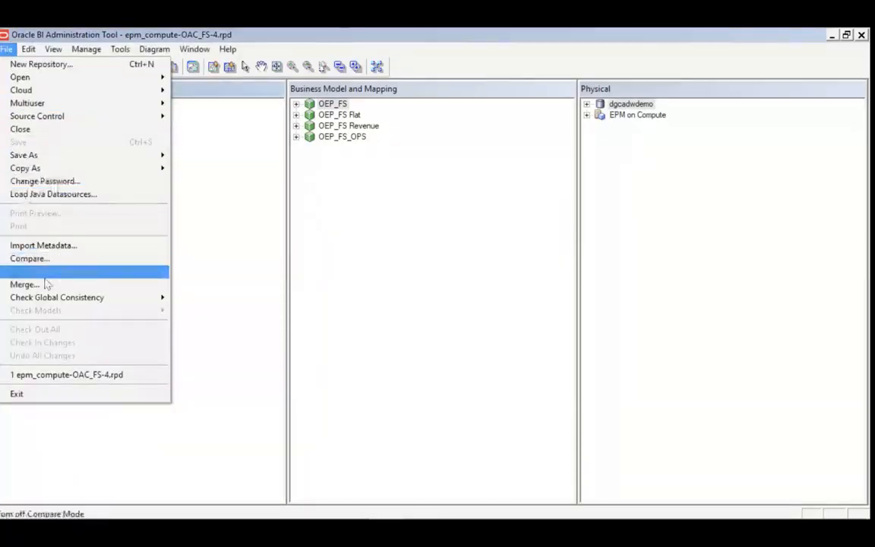
pyautogui.moveTo(49, 297)
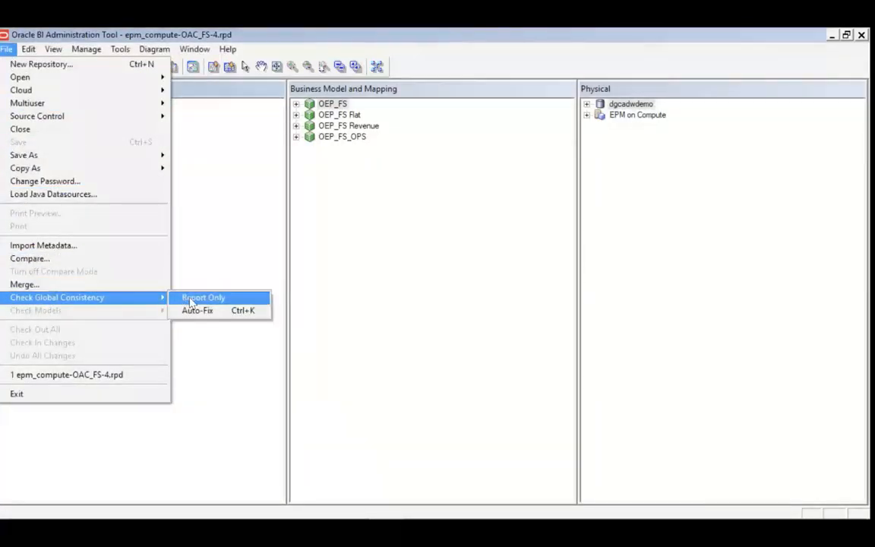
pyautogui.click(192, 301)
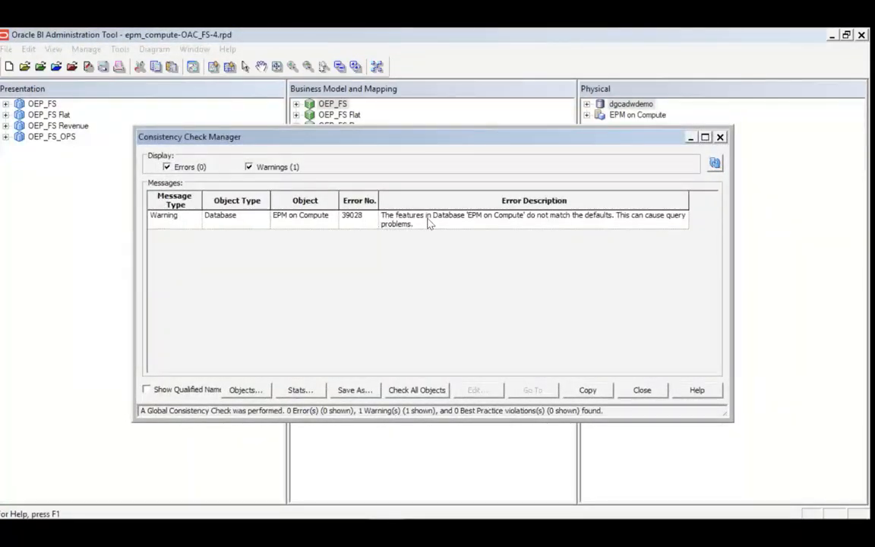
pyautogui.click(644, 391)
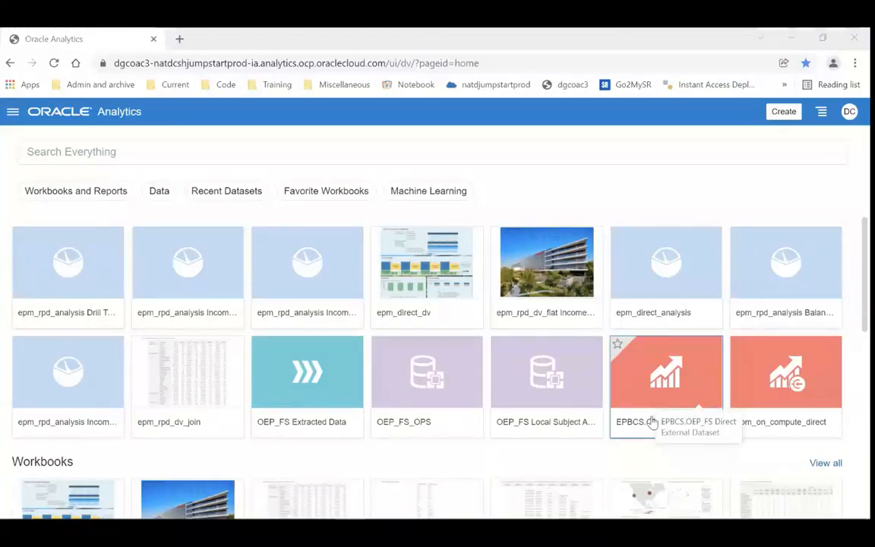
# Step: Open the Snapshots page from the Oracle Analytics Console
pyautogui.click(13, 115)
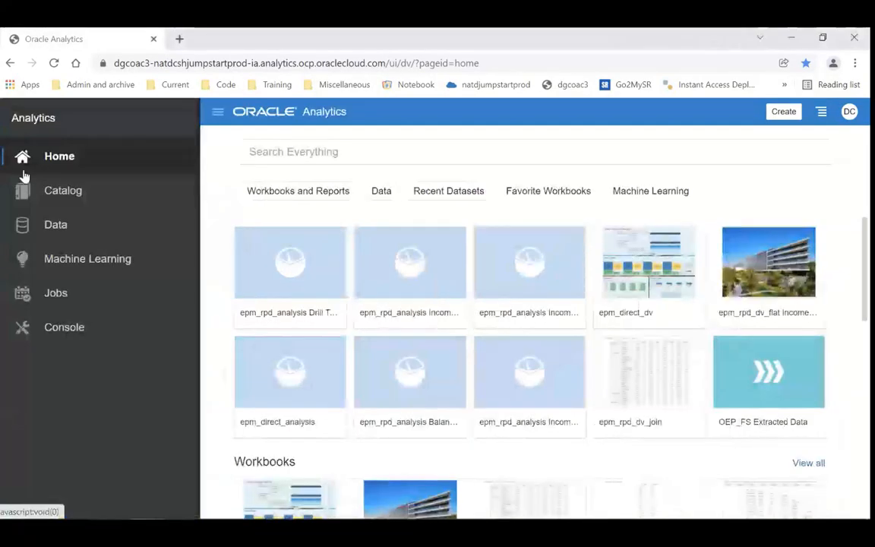
pyautogui.click(58, 325)
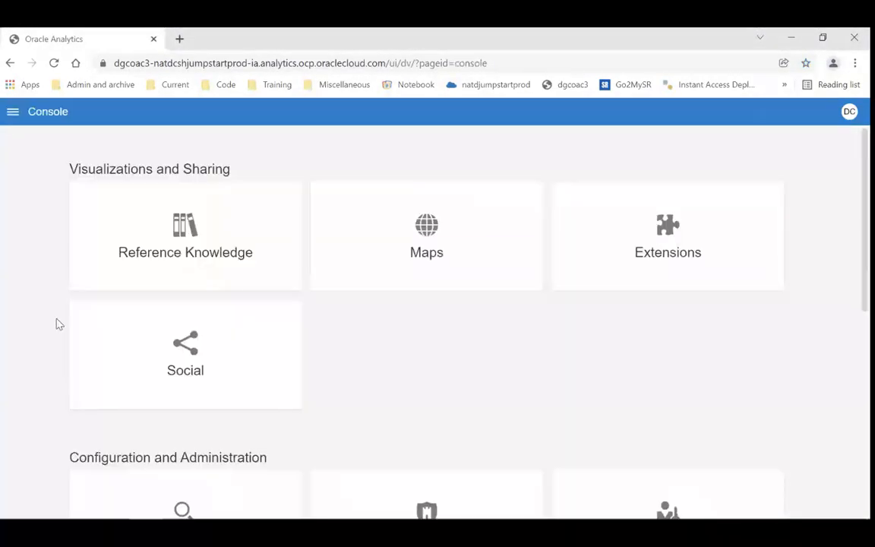
pyautogui.scroll(-3, 154, 323)
pyautogui.scroll(-3, 159, 300)
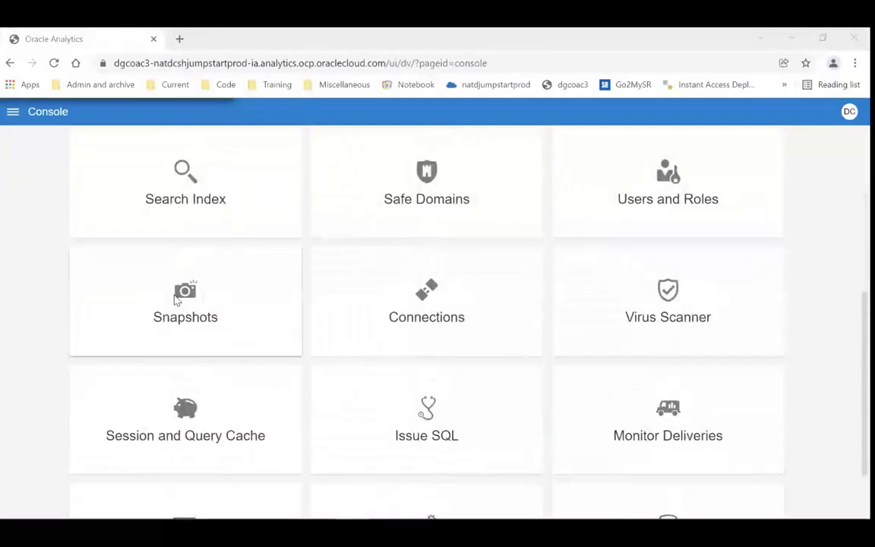
pyautogui.click(140, 305)
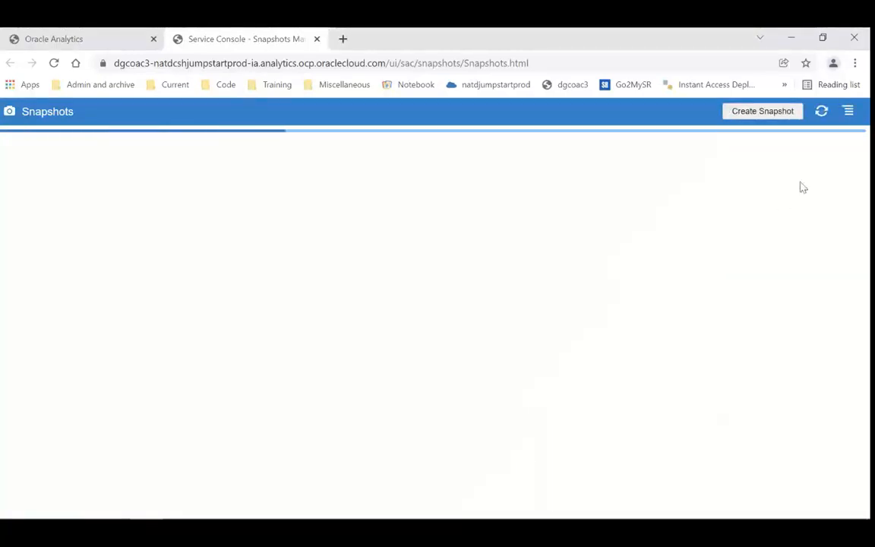
# Step: Start replacing the data model, proceeding without a virus scanner, and select epm_compute-OAC_FS-4.rpd from the Downloads folder as the data model file
pyautogui.click(837, 113)
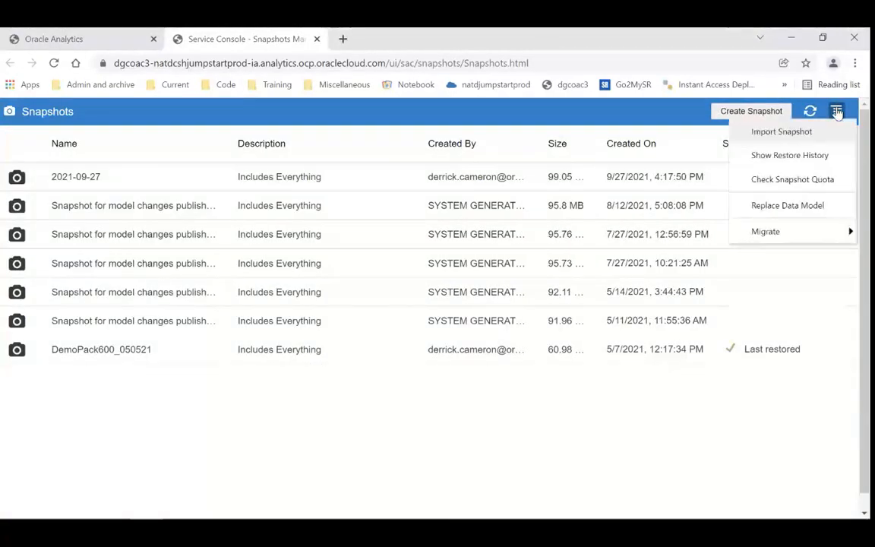
pyautogui.click(786, 206)
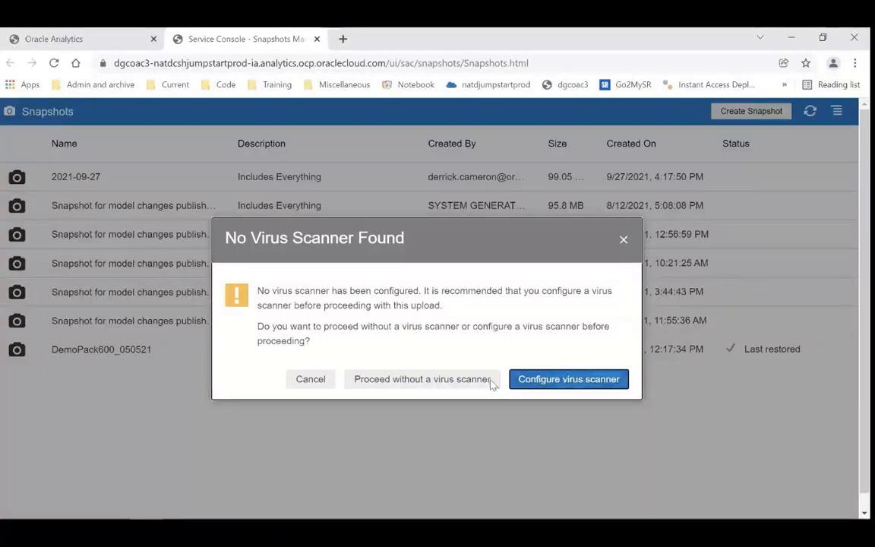
pyautogui.click(460, 379)
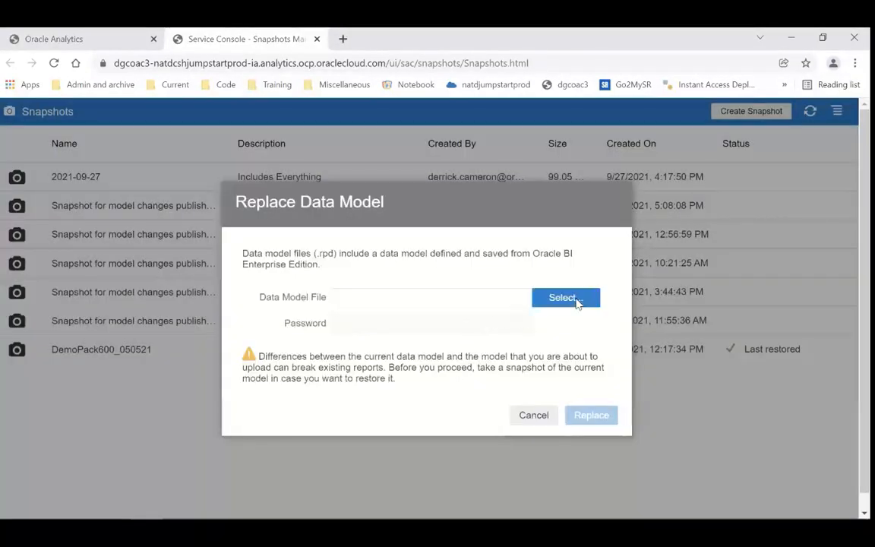
pyautogui.click(565, 298)
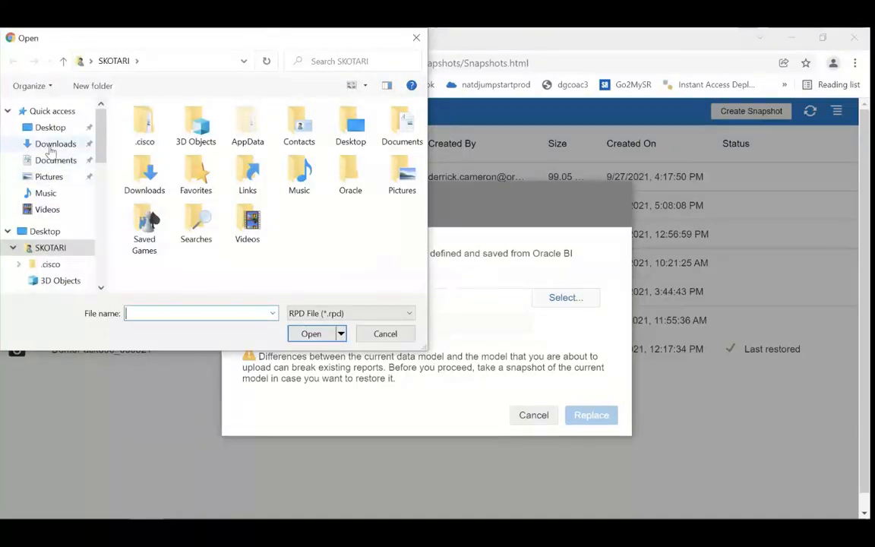
pyautogui.click(51, 143)
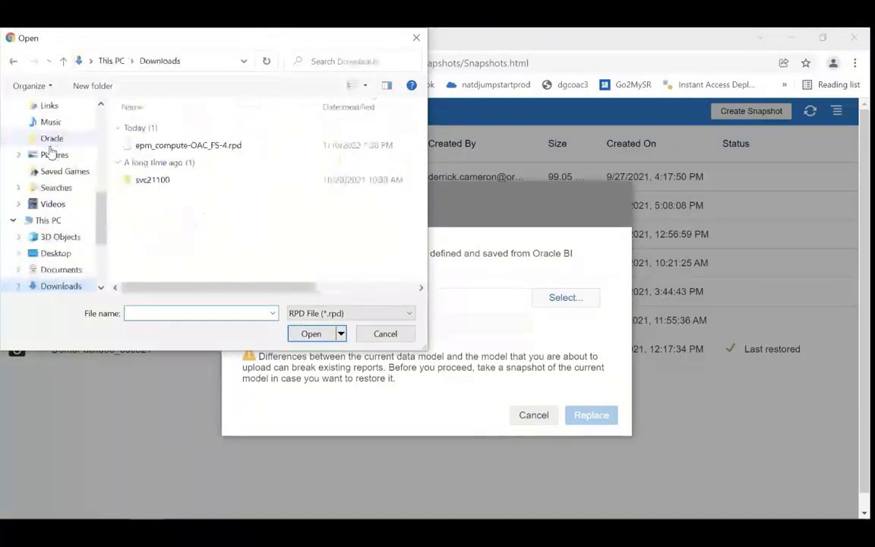
pyautogui.click(176, 145)
pyautogui.click(309, 333)
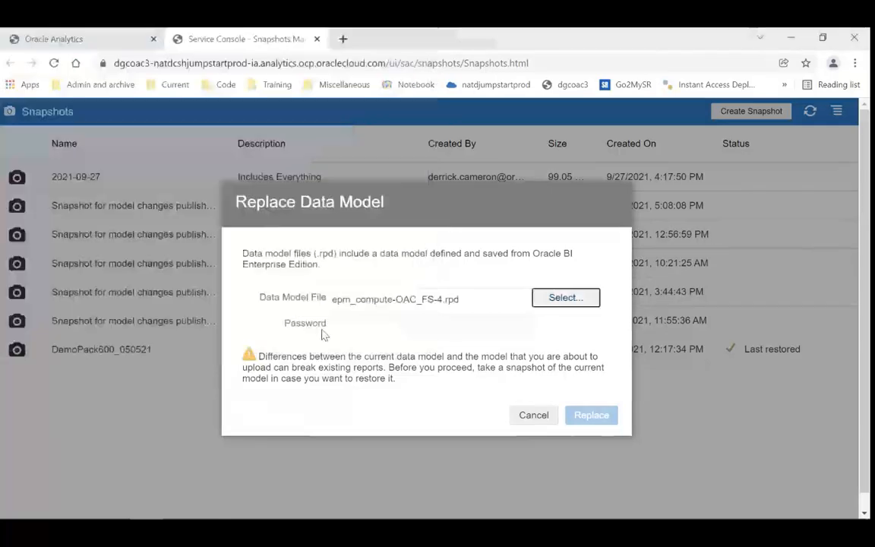
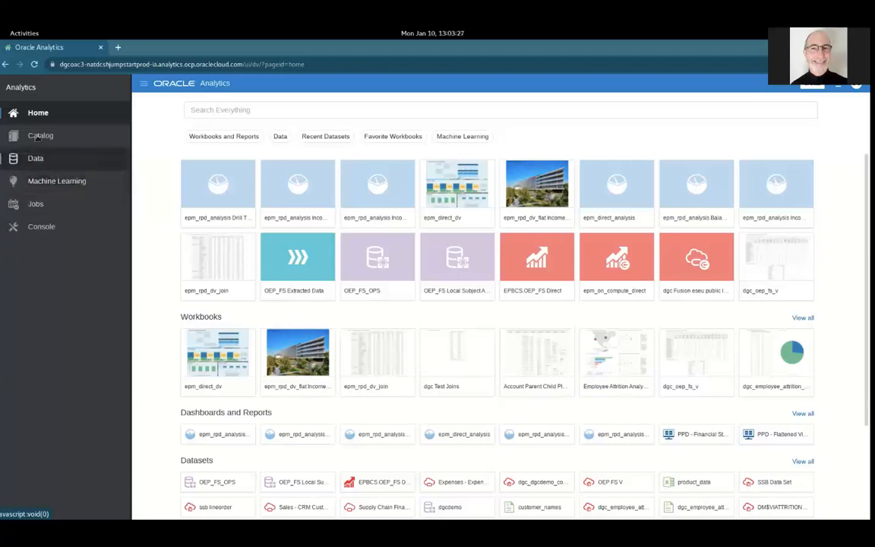
# Step: Open the epm_rpd_dv_flat Income Stmt workbook from the shared dgc folder and examine the AccountDim hierarchy levels among its data elements
pyautogui.click(35, 136)
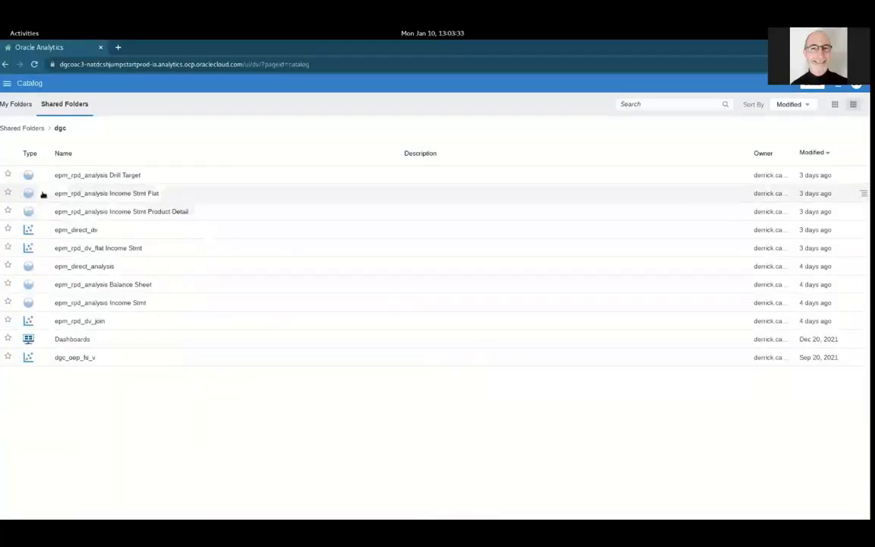
pyautogui.click(86, 248)
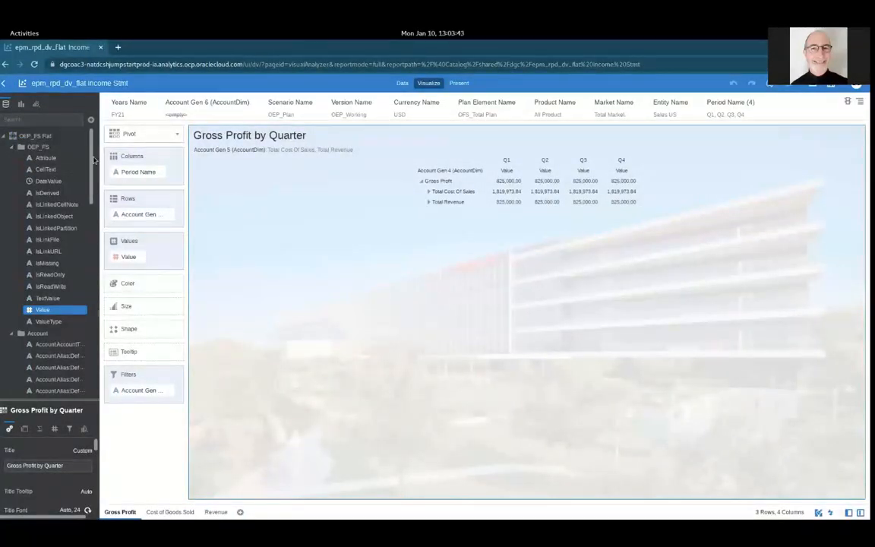
pyautogui.moveTo(92, 170); pyautogui.dragTo(105, 260)
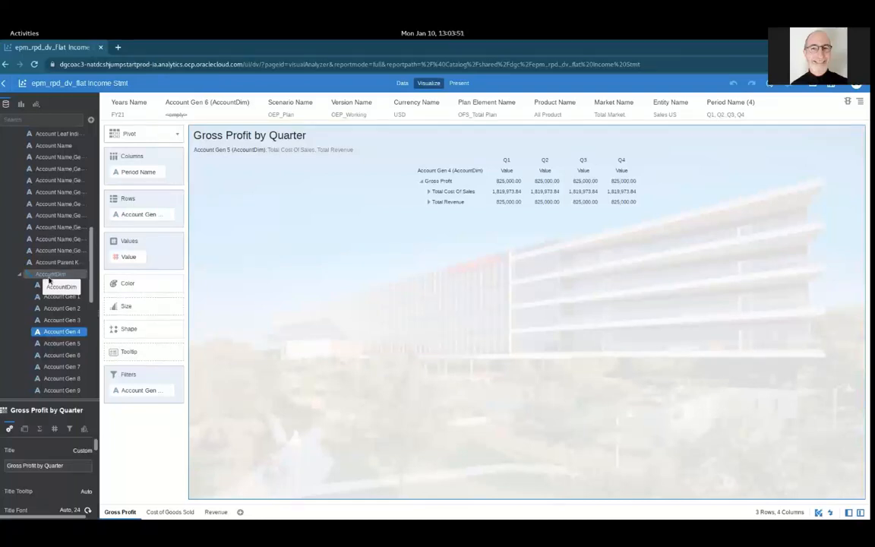
pyautogui.click(55, 333)
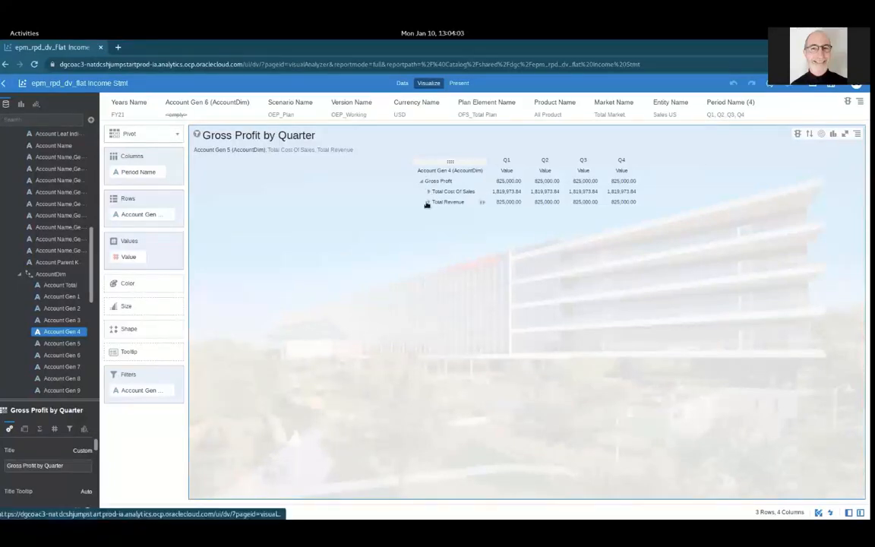
# Step: Review the Gross Profit canvas with Total Revenue expanded, plus the Cost of Goods Sold and Revenue canvases, and leave the workbook without saving
pyautogui.click(428, 203)
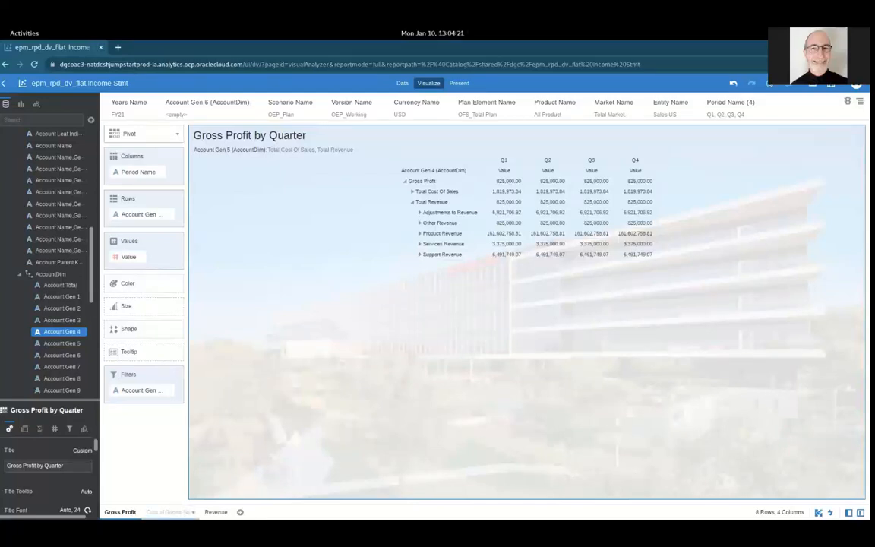
pyautogui.click(167, 512)
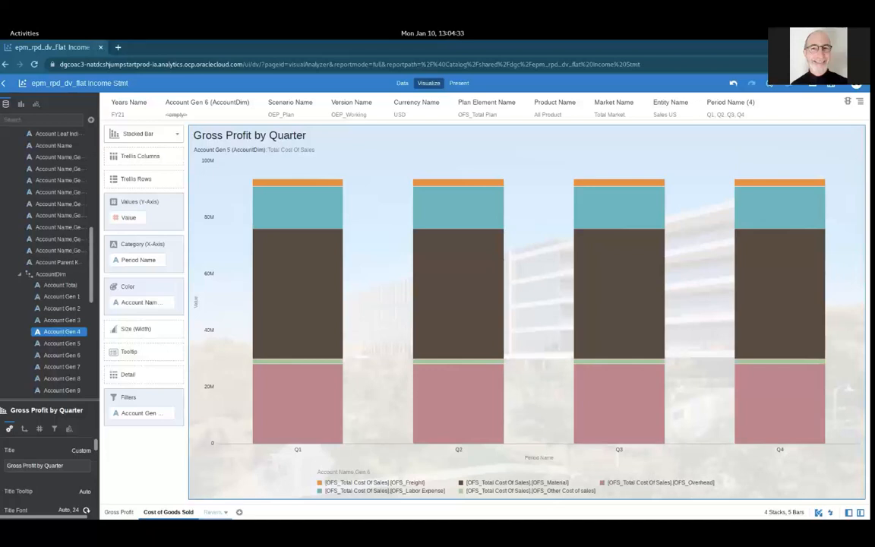
pyautogui.click(213, 512)
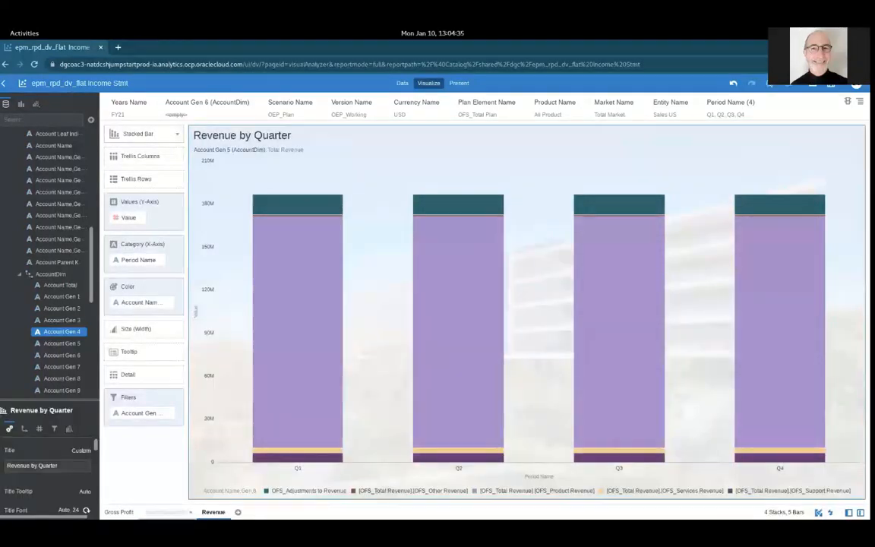
pyautogui.click(118, 512)
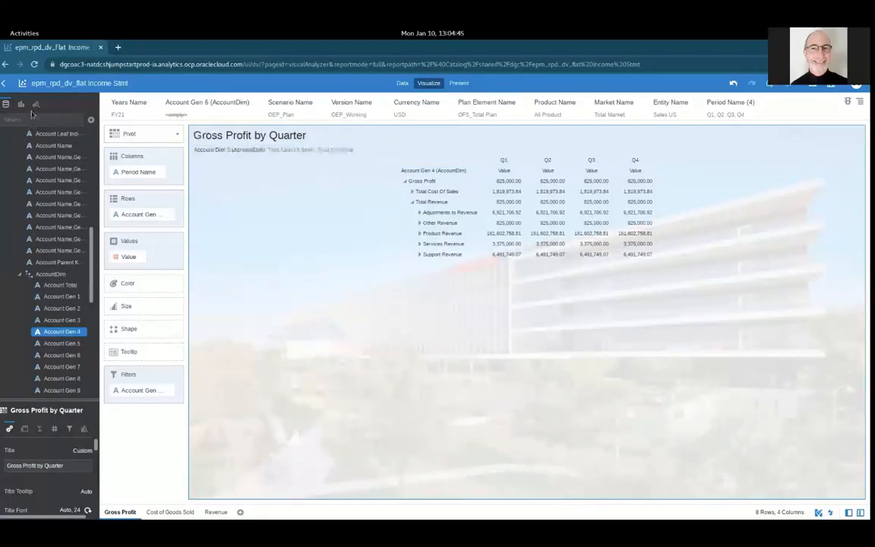
pyautogui.click(4, 82)
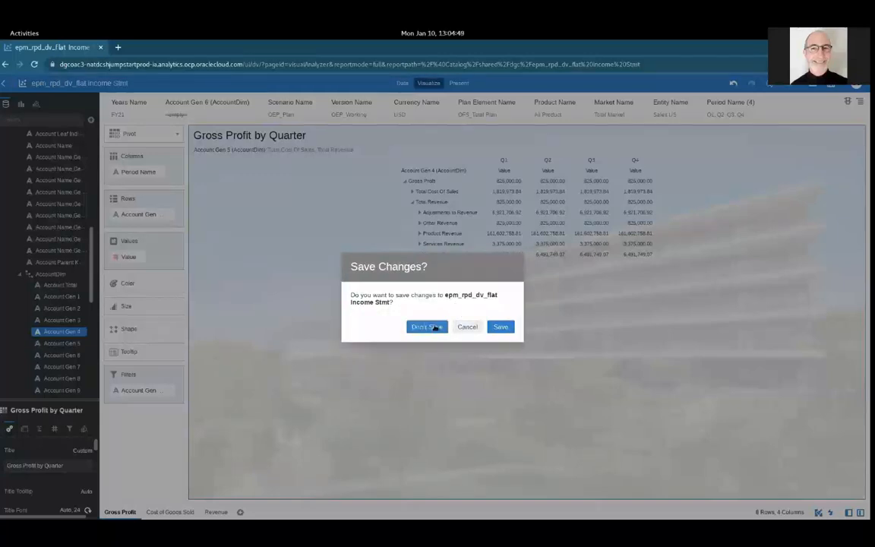
pyautogui.click(430, 327)
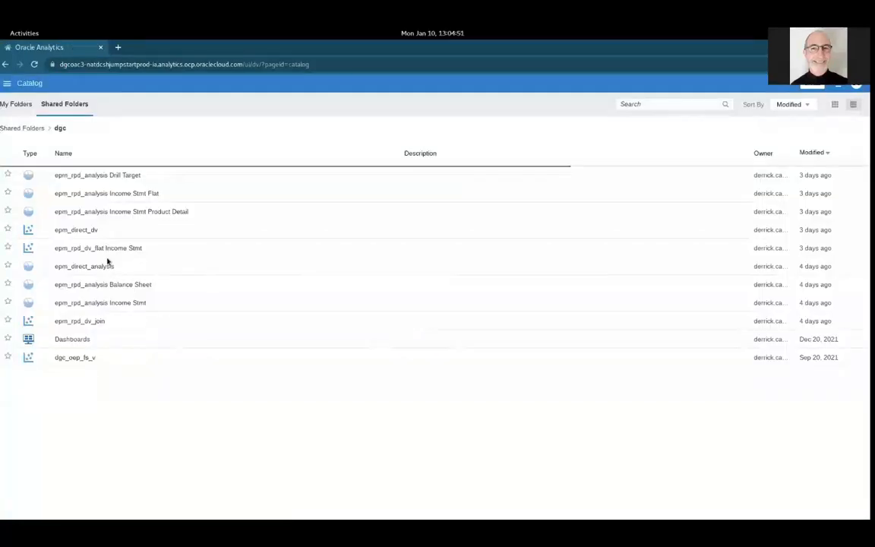
# Step: Open the epm_rpd_analysis Balance Sheet analysis and expand Q1 to its months
pyautogui.click(108, 286)
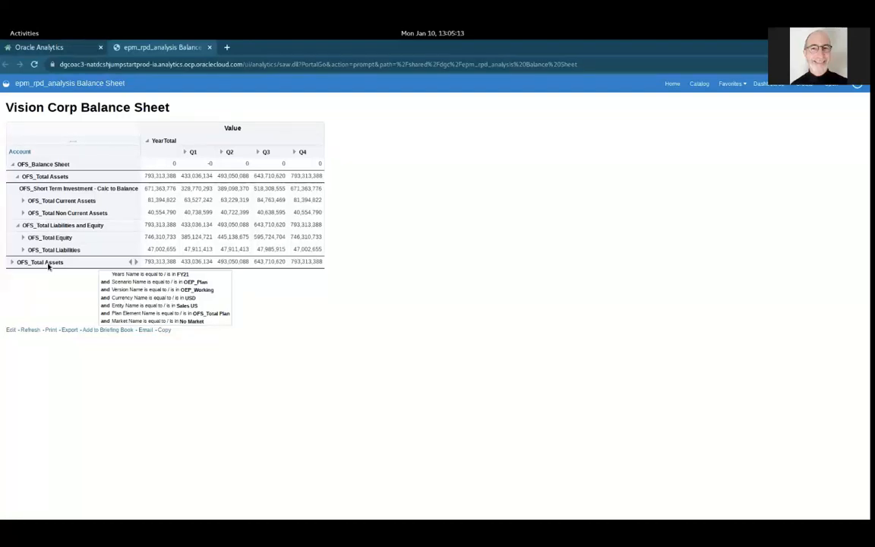
pyautogui.click(184, 153)
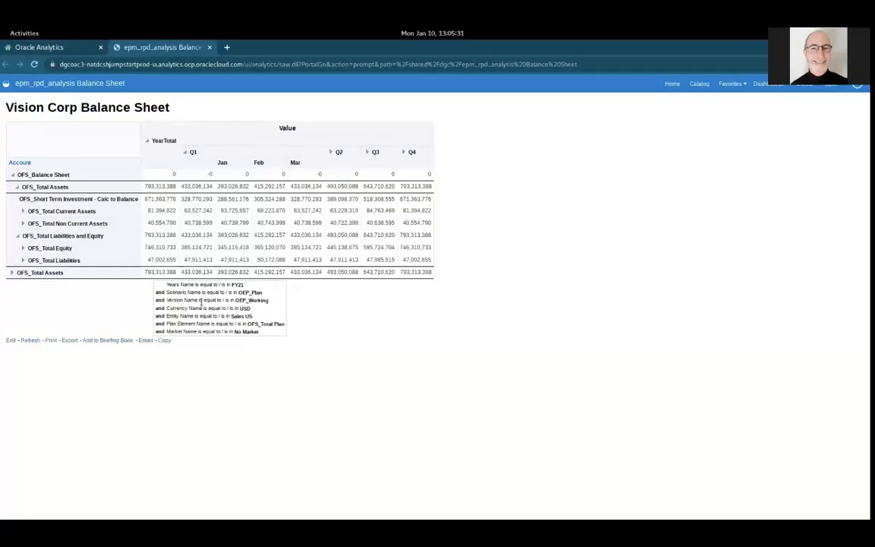
# Step: Open the Balance Sheet analysis for editing and look through its views and the available view types without adding one
pyautogui.click(11, 341)
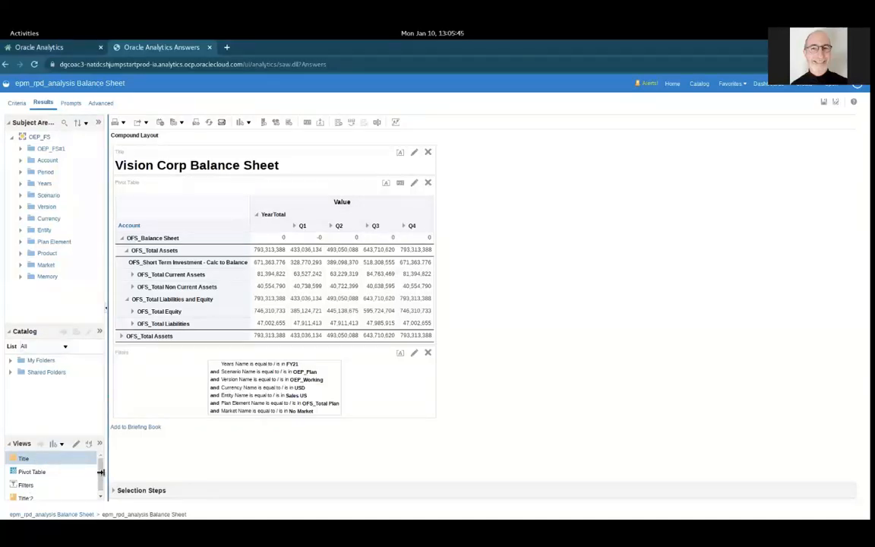
pyautogui.moveTo(101, 473); pyautogui.dragTo(102, 493)
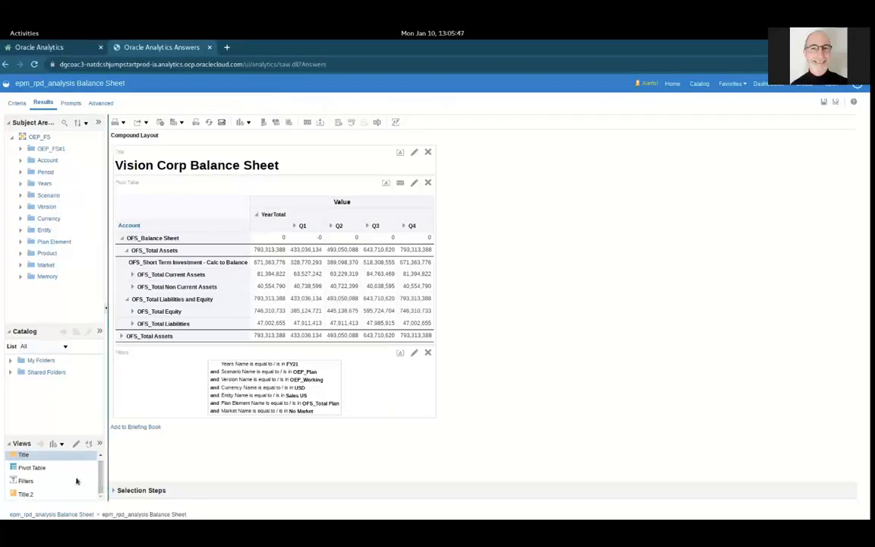
pyautogui.click(54, 444)
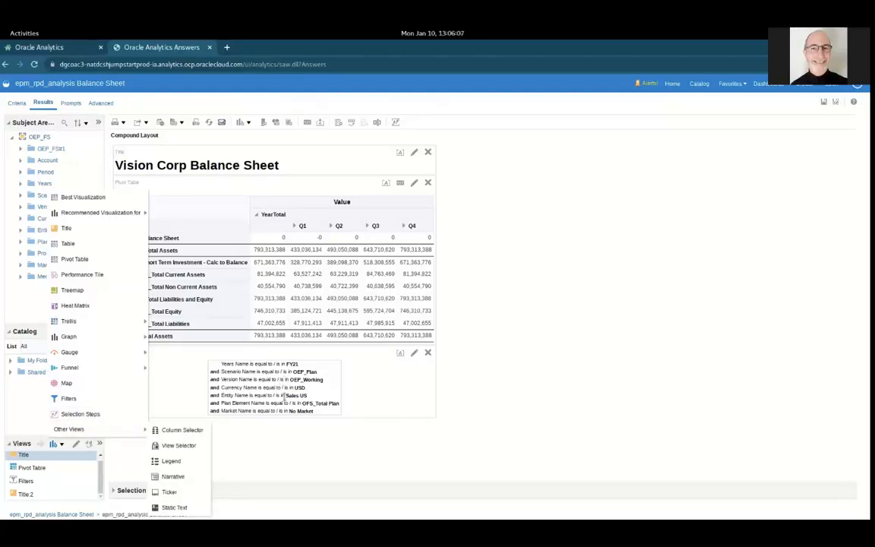
pyautogui.click(286, 446)
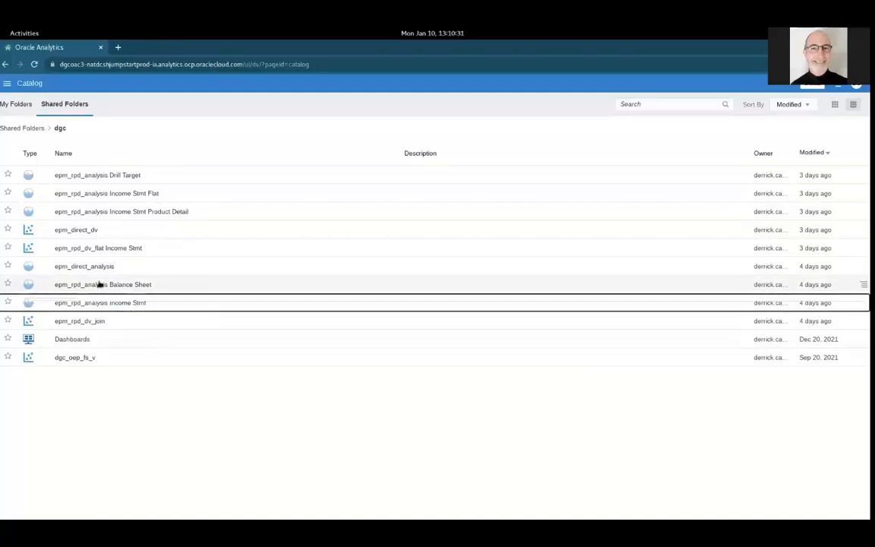
# Step: In the epm_rpd_analysis Income Stmt analysis, drill from the Labor Expense year total to Product Detail, expand Q1 there, and return to the statement
pyautogui.click(98, 303)
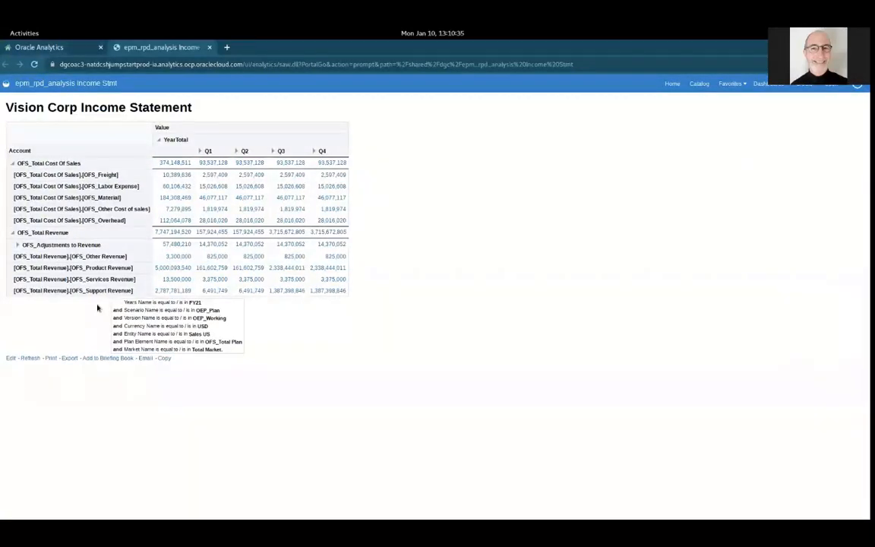
pyautogui.click(174, 187)
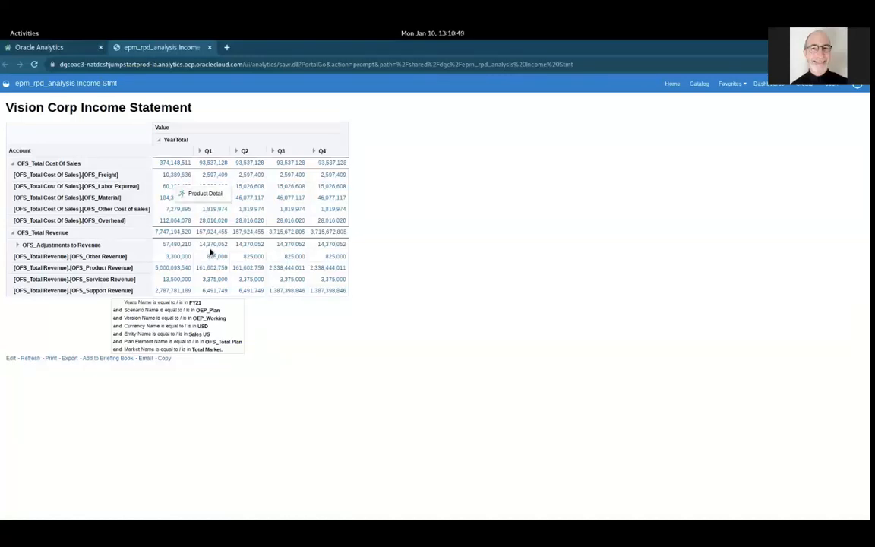
pyautogui.click(209, 196)
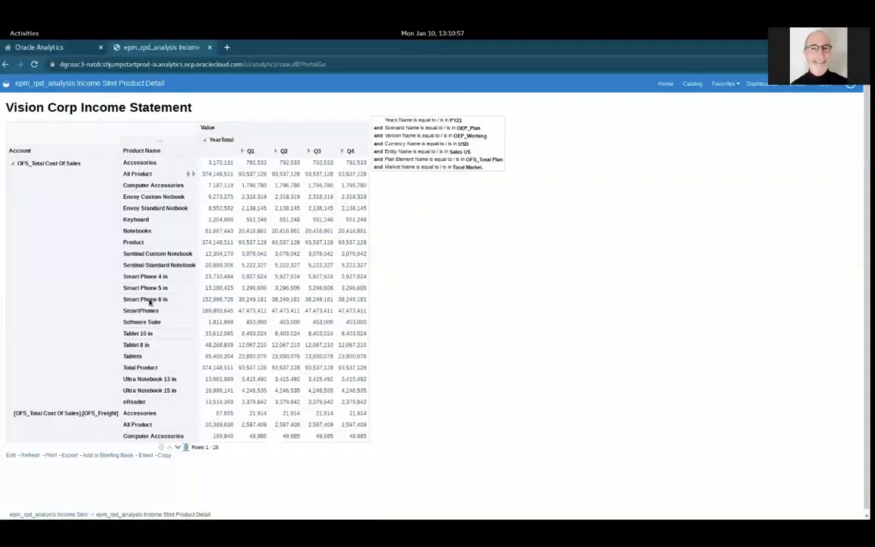
pyautogui.click(243, 152)
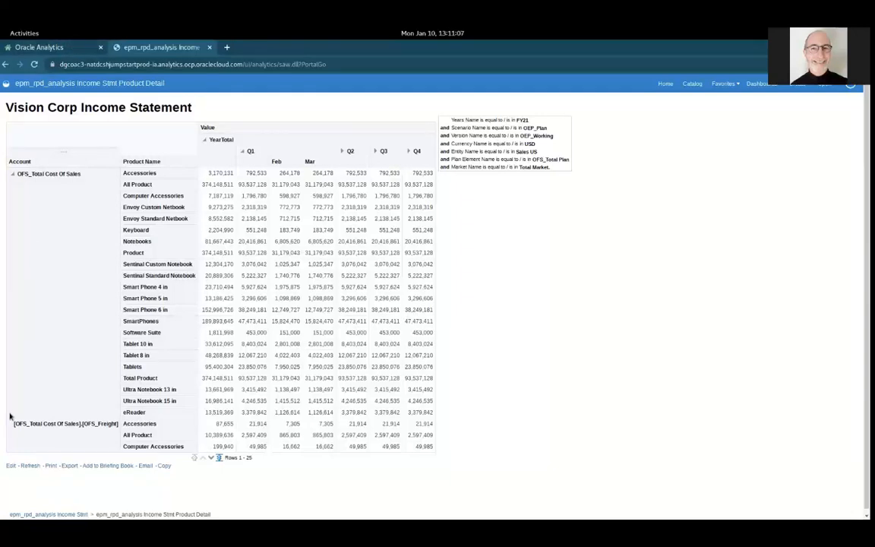
pyautogui.click(5, 63)
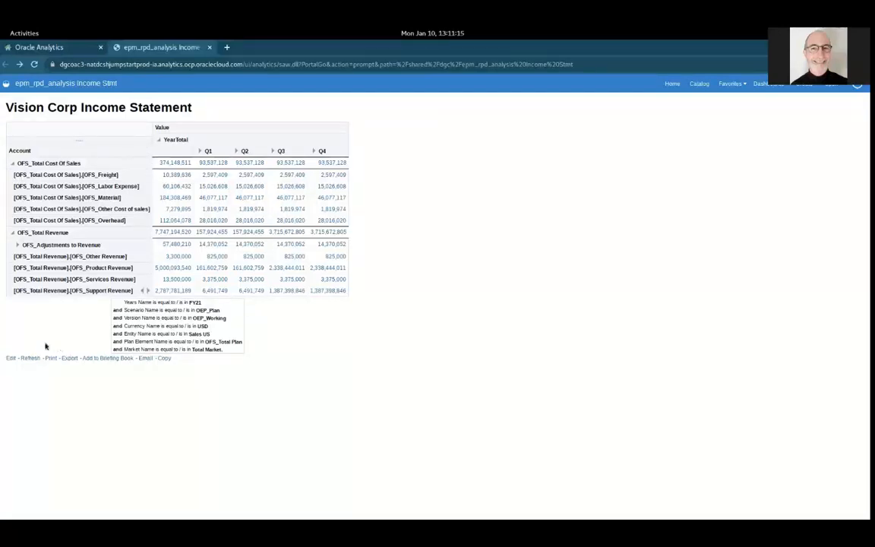
# Step: Edit the Income Stmt analysis and add the All Product member of the Product hierarchy to the pivot table rows beside Account
pyautogui.click(12, 358)
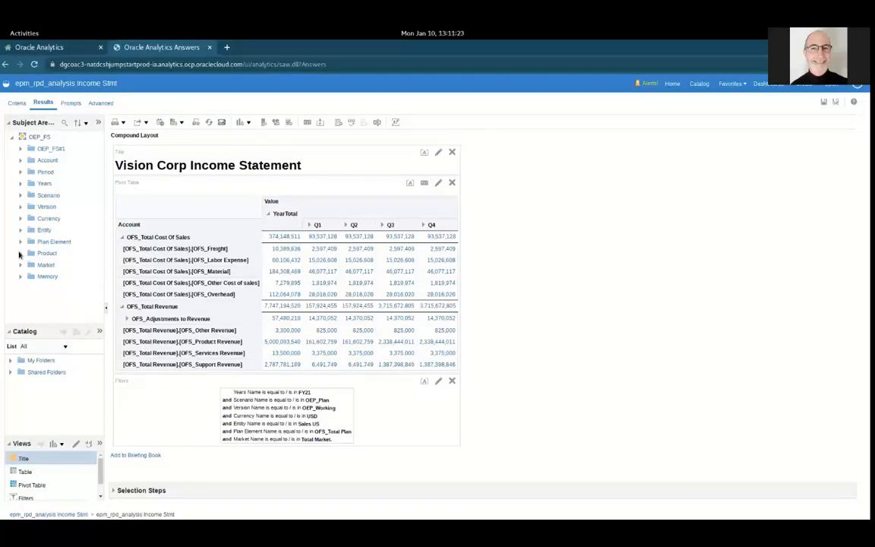
pyautogui.click(21, 254)
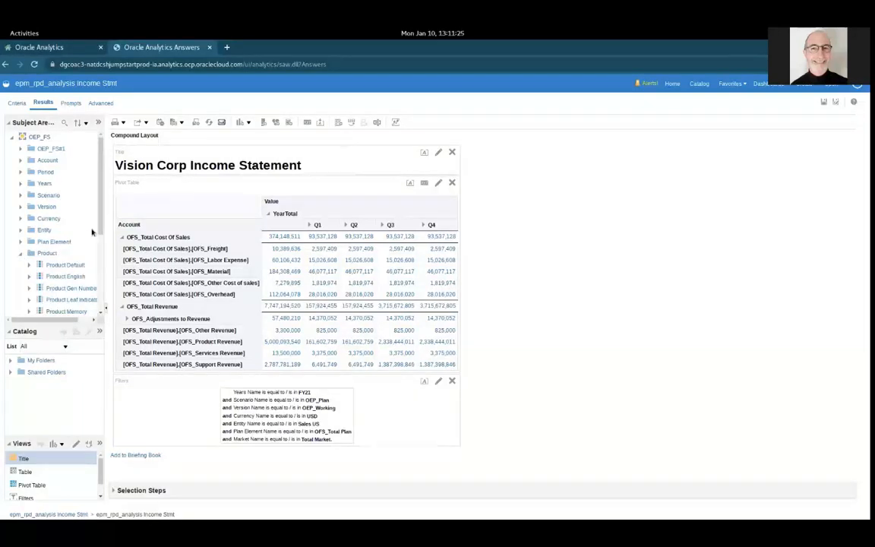
pyautogui.scroll(-3, 99, 281)
pyautogui.scroll(-2, 102, 288)
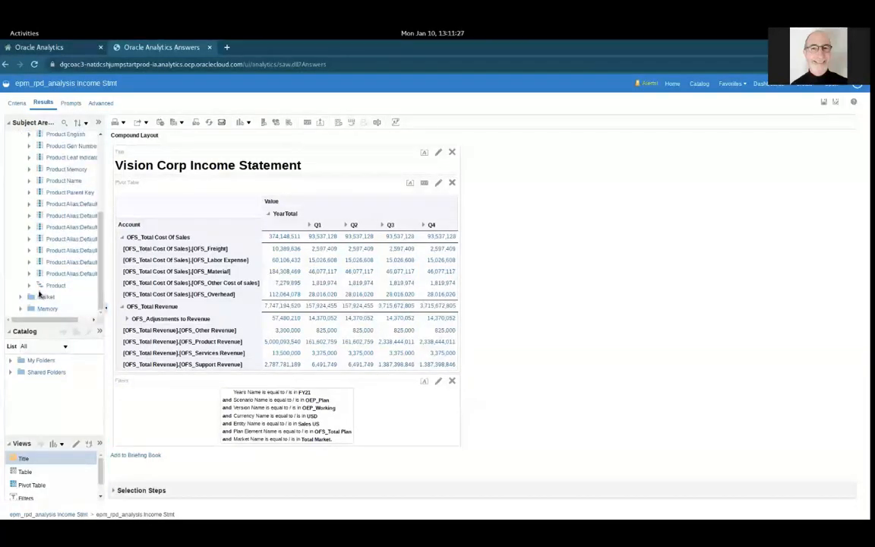
pyautogui.click(28, 285)
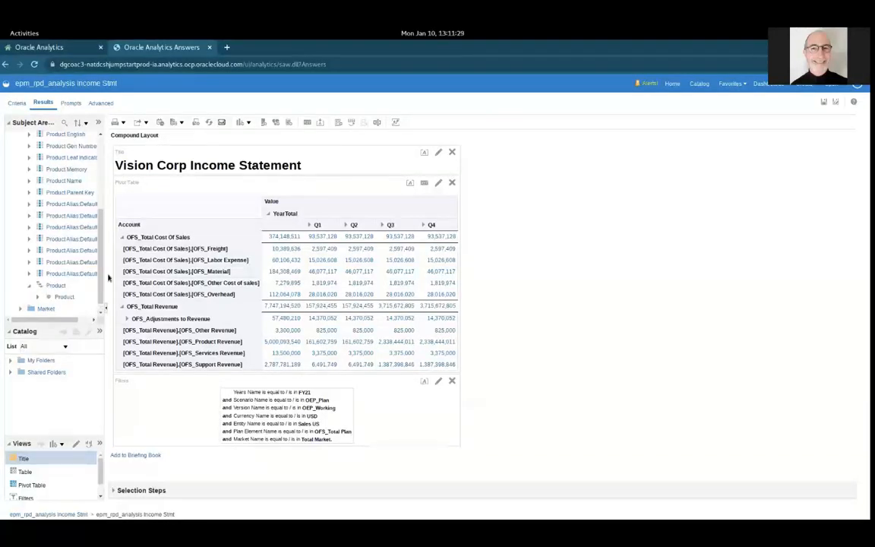
pyautogui.moveTo(105, 270); pyautogui.dragTo(139, 274)
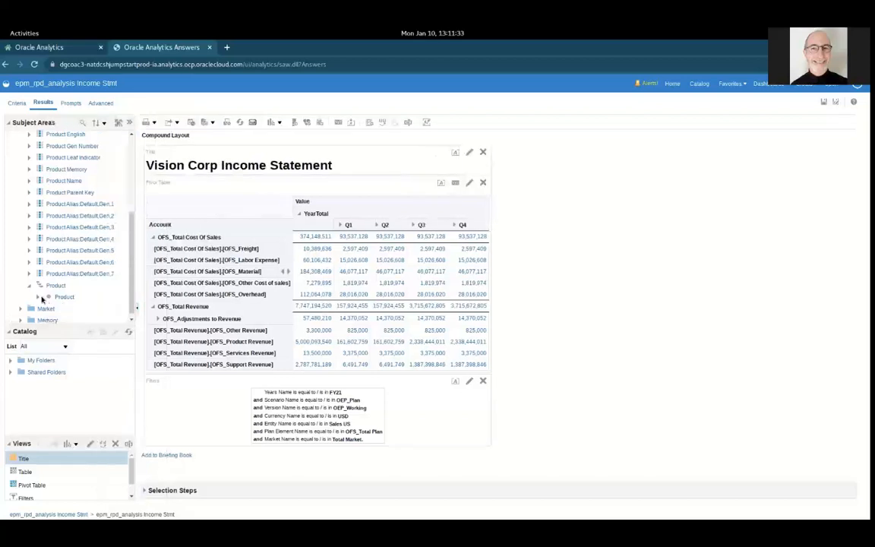
pyautogui.click(37, 298)
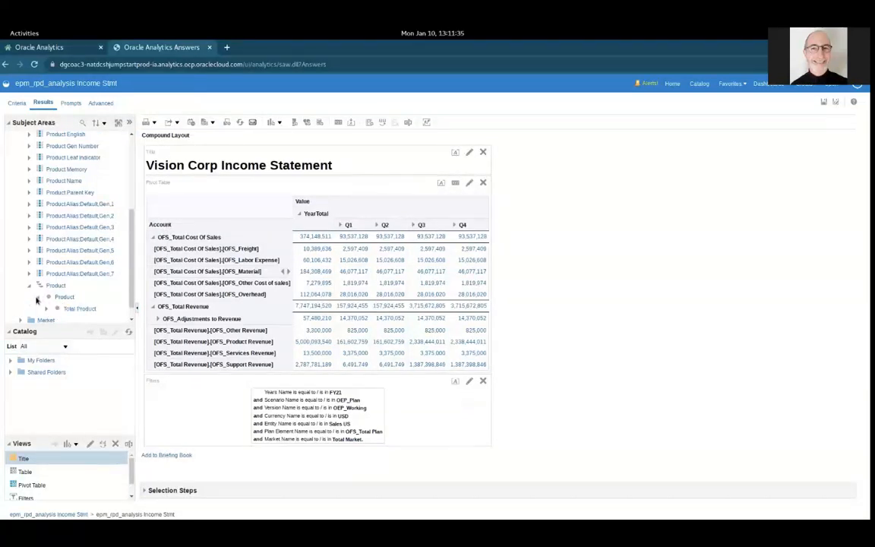
pyautogui.click(47, 308)
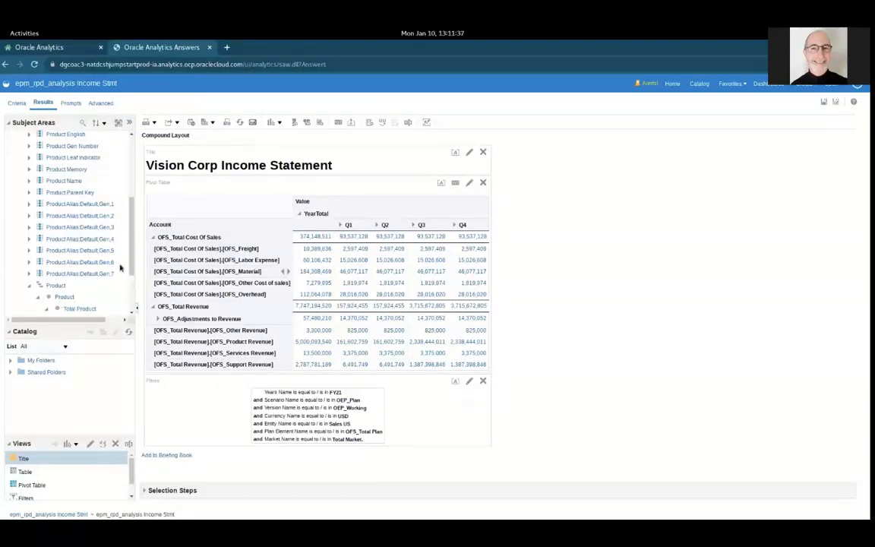
pyautogui.scroll(-1, 133, 302)
pyautogui.scroll(-3, 133, 302)
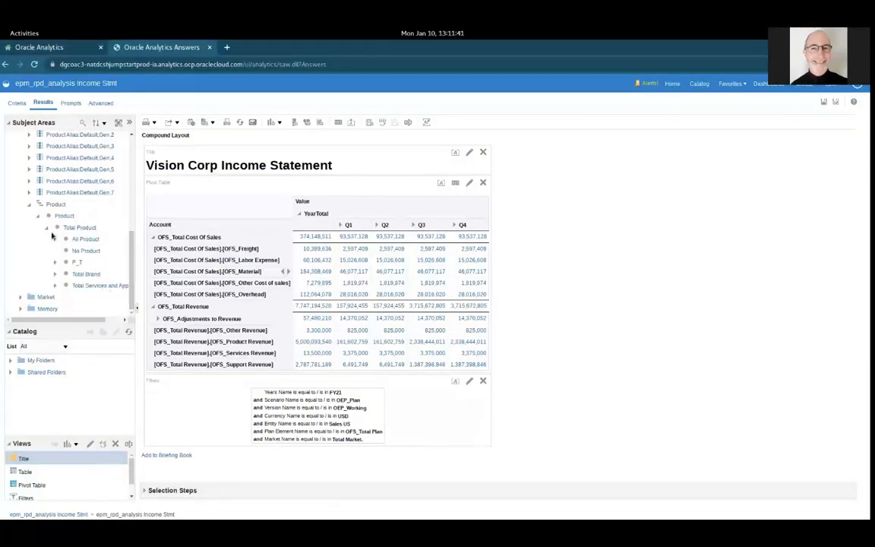
pyautogui.moveTo(81, 240); pyautogui.dragTo(291, 229)
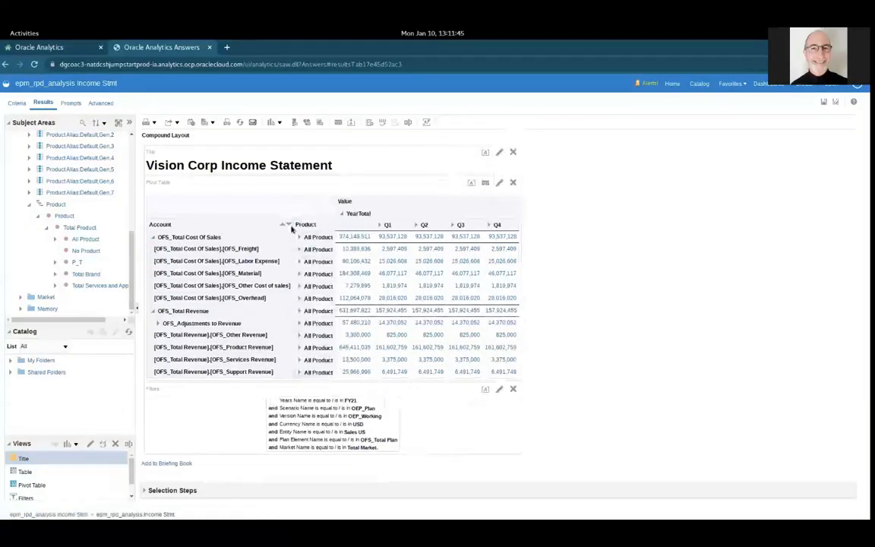
# Step: Move Product from the pivot table's rows to its excluded columns, then save and close the analysis
pyautogui.click(499, 186)
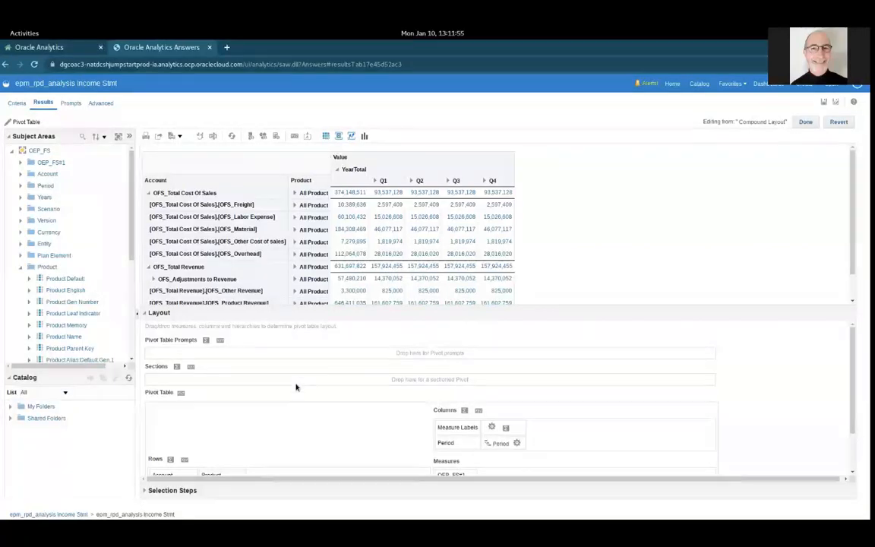
pyautogui.scroll(-1, 296, 387)
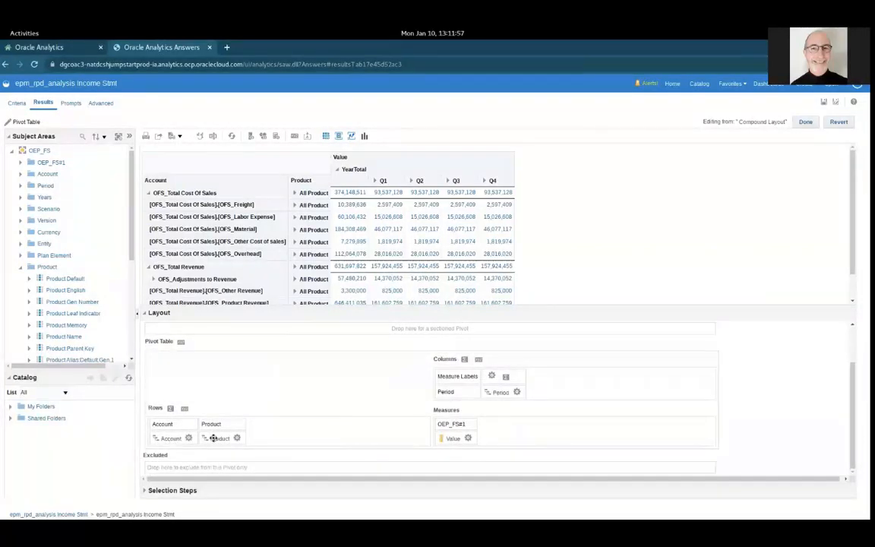
pyautogui.moveTo(214, 439); pyautogui.dragTo(204, 469)
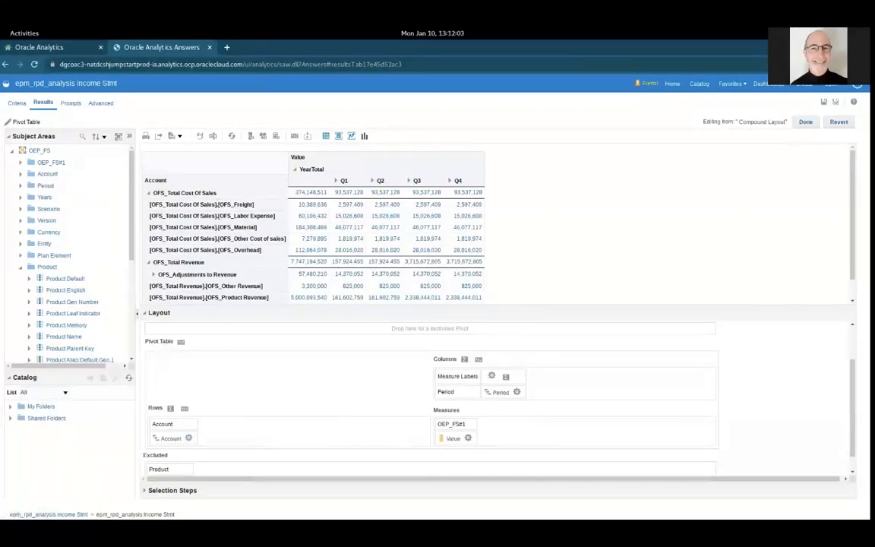
pyautogui.click(824, 104)
pyautogui.click(208, 48)
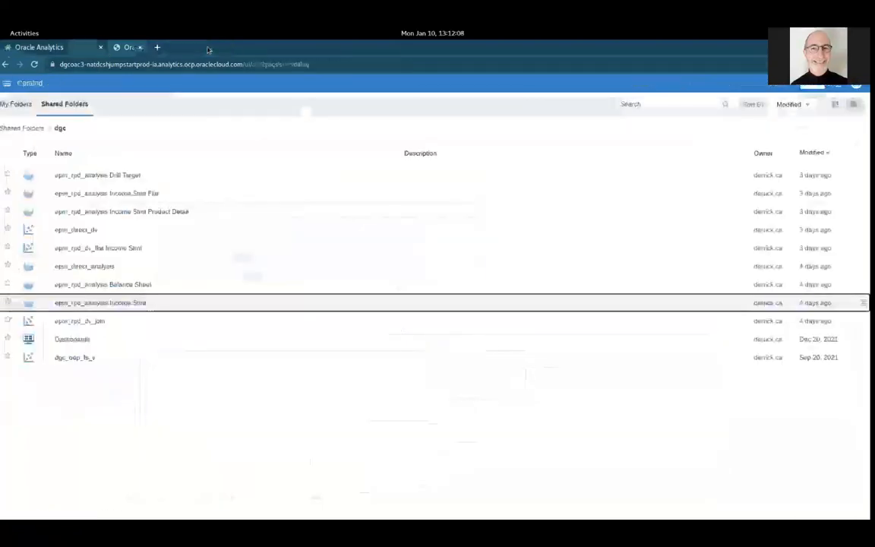
# Step: Reopen the epm_rpd_analysis Income Stmt analysis and include the excluded Product column in the displayed pivot table
pyautogui.click(89, 305)
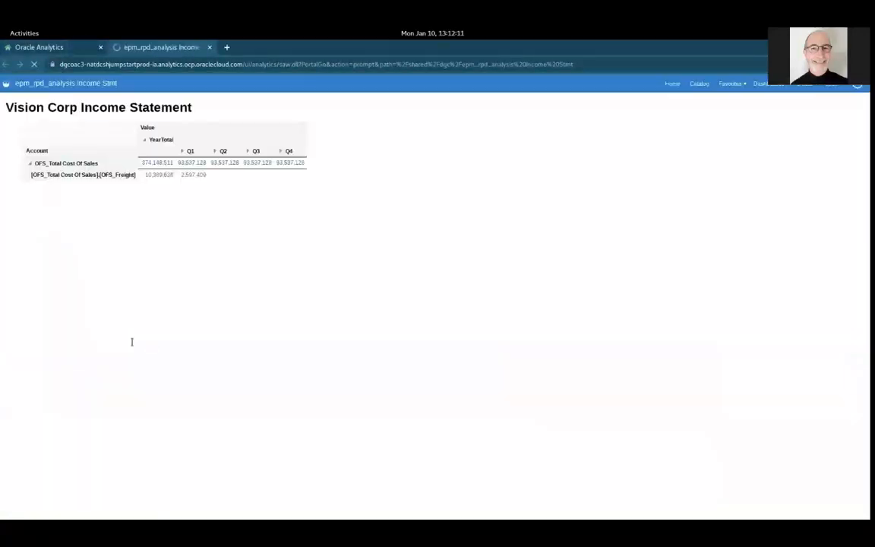
pyautogui.rightClick(138, 139)
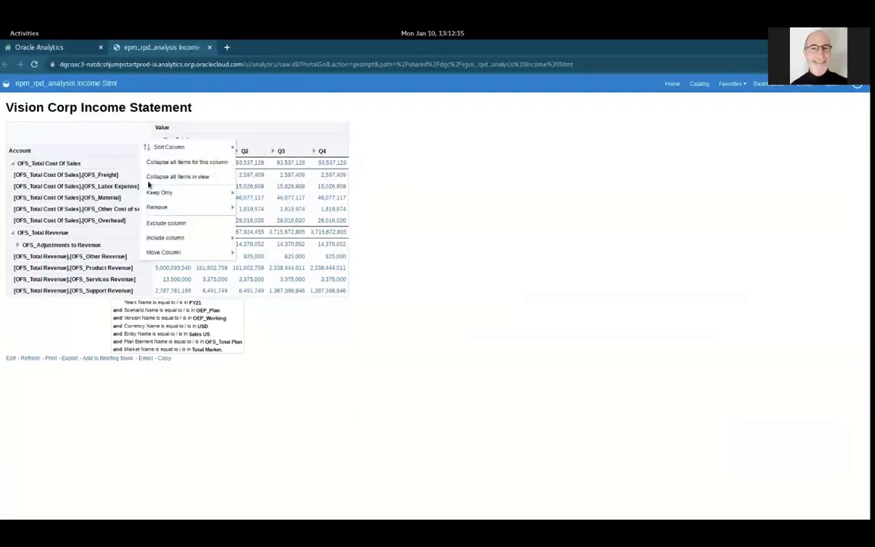
pyautogui.moveTo(149, 238)
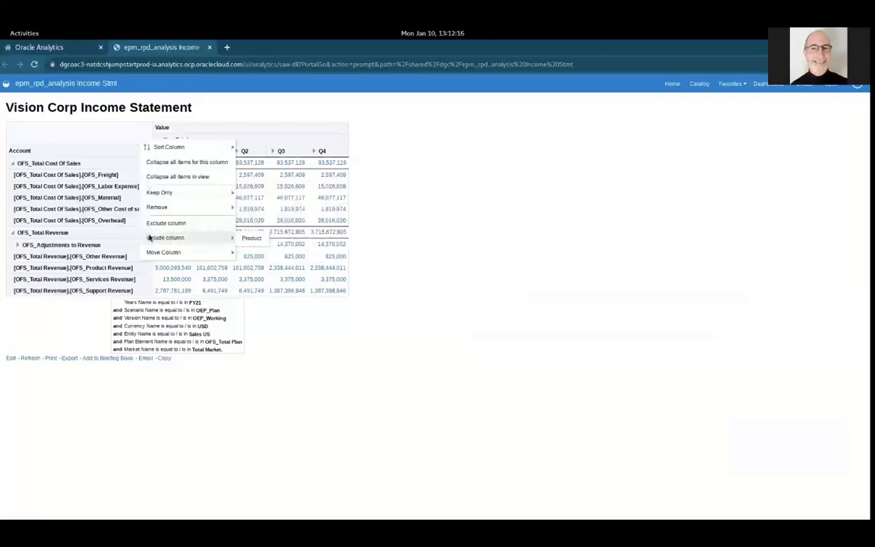
pyautogui.click(251, 238)
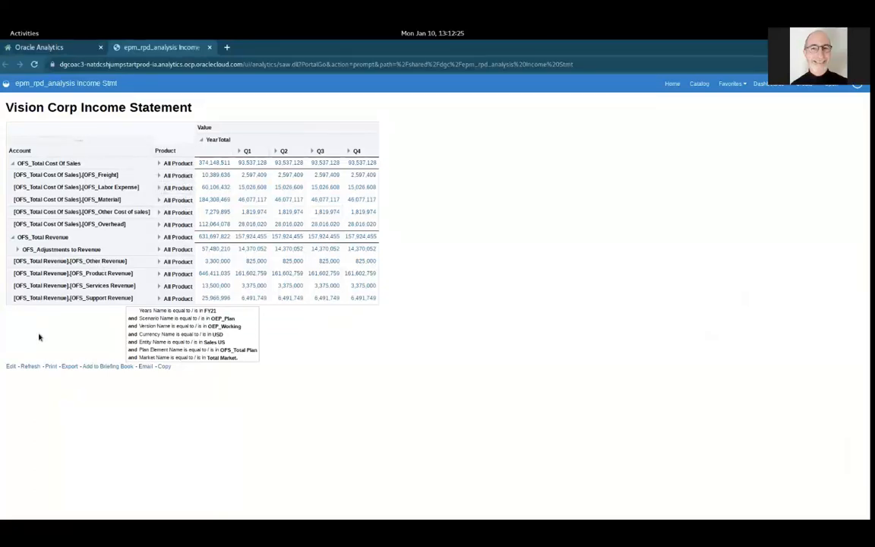
# Step: Edit the Income Stmt analysis, add a Selection Steps view below the filters in the compound layout, and review its Period, Account and Product steps
pyautogui.click(11, 367)
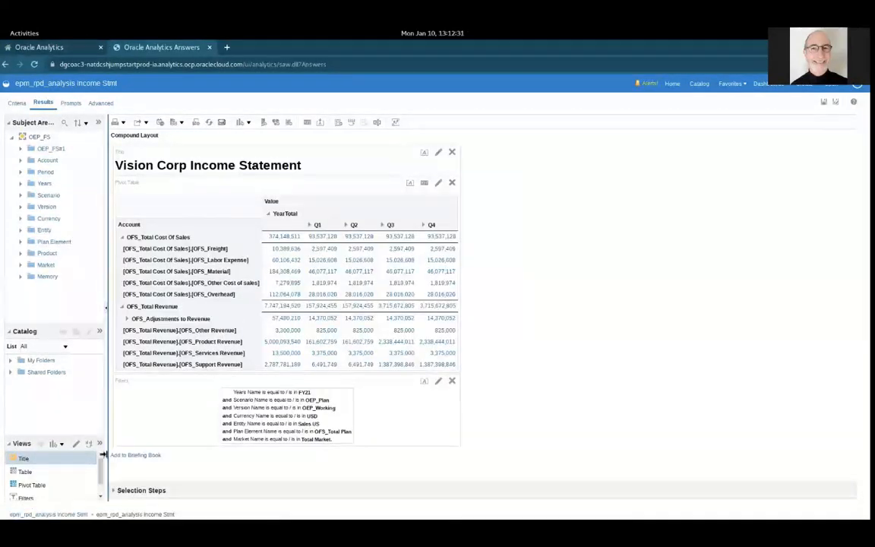
pyautogui.moveTo(104, 475); pyautogui.dragTo(104, 493)
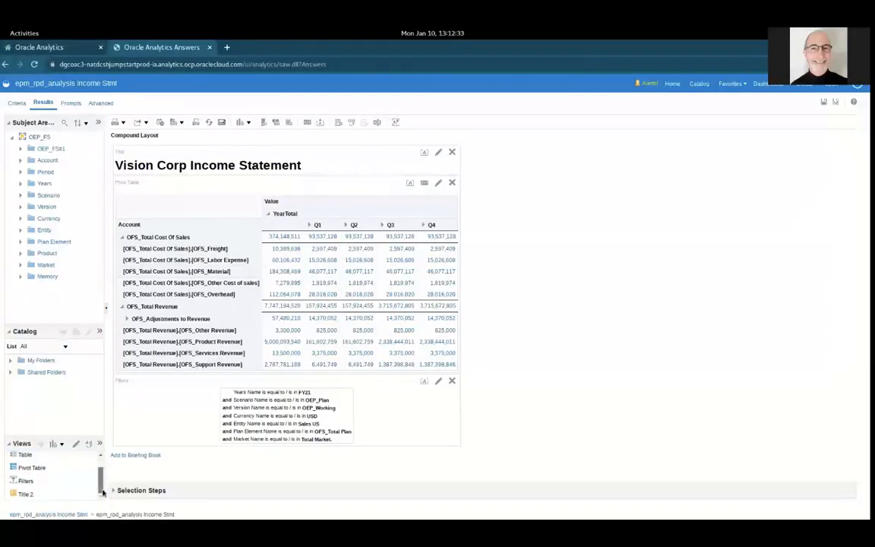
pyautogui.click(54, 443)
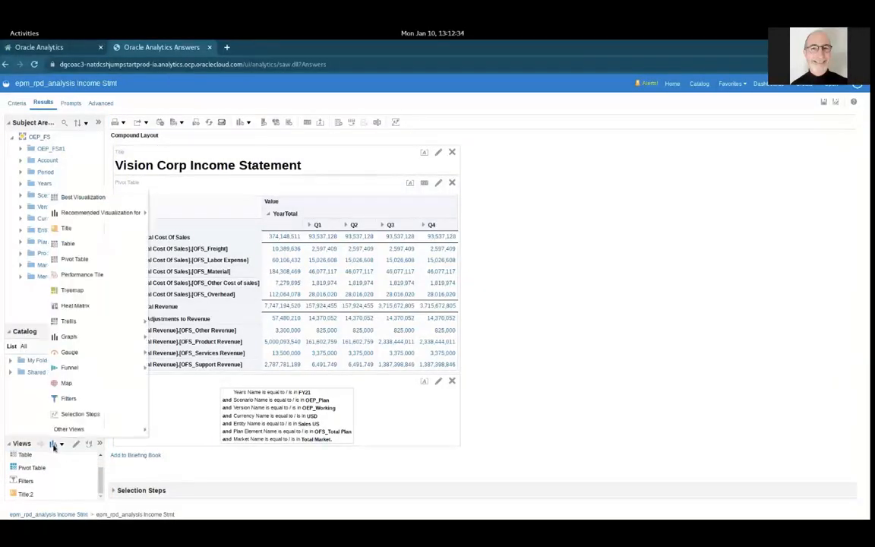
pyautogui.click(79, 414)
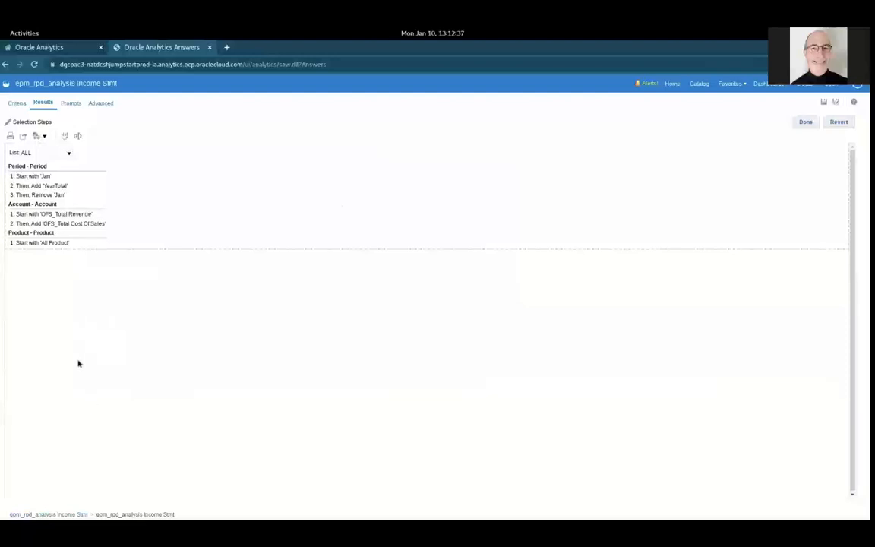
pyautogui.click(805, 122)
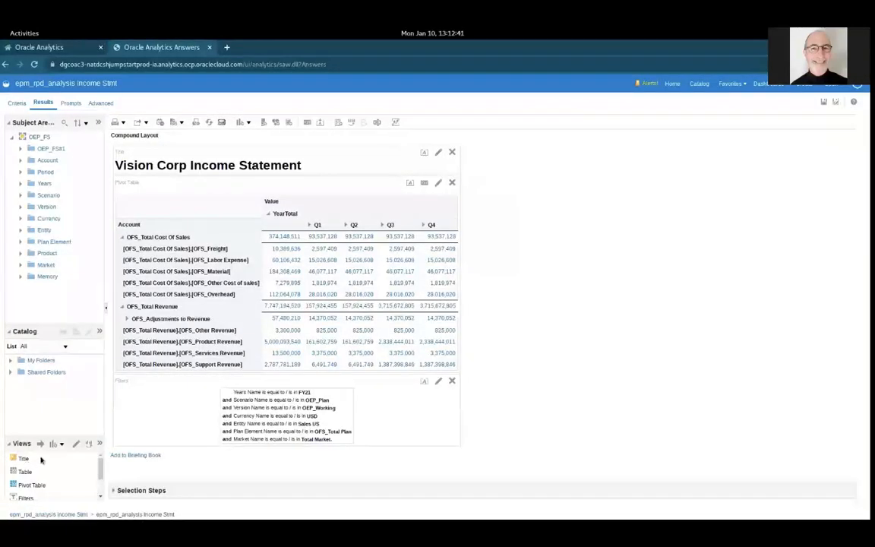
pyautogui.moveTo(100, 473); pyautogui.dragTo(99, 487)
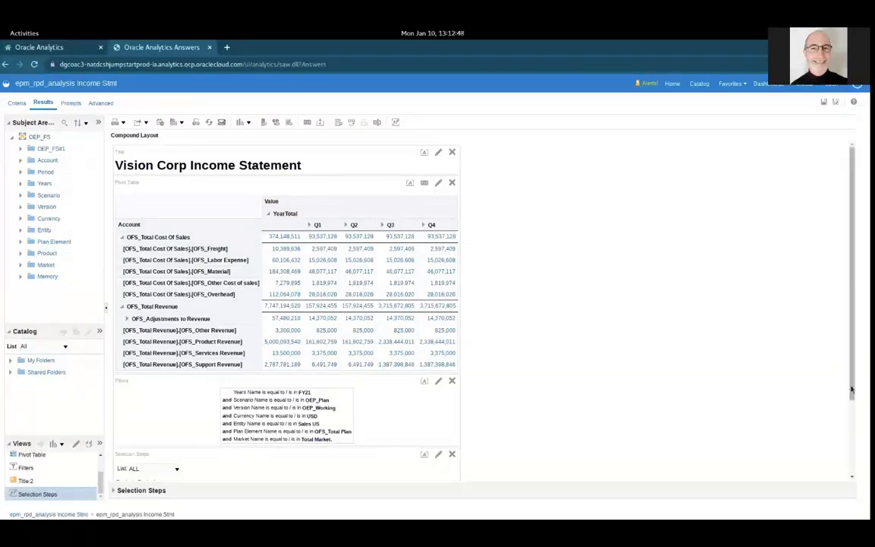
pyautogui.scroll(-2, 860, 463)
pyautogui.moveTo(860, 463); pyautogui.dragTo(862, 477)
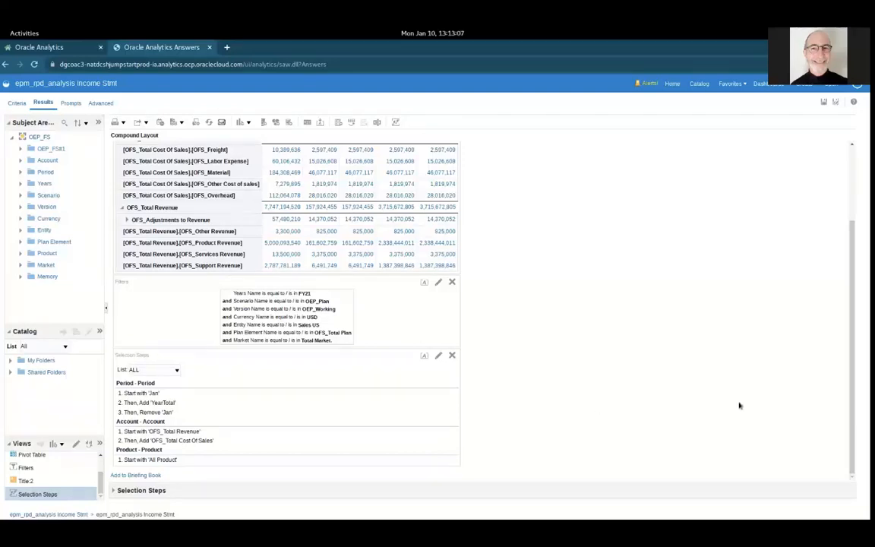
pyautogui.scroll(3, 861, 275)
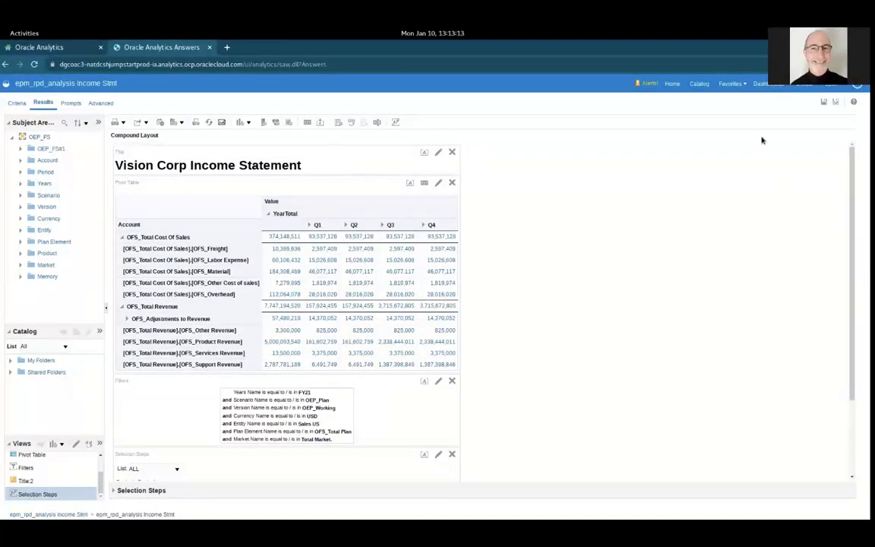
# Step: Open the Vision Corp dashboard from the dgc folder, leaving the analysis without saving
pyautogui.click(756, 84)
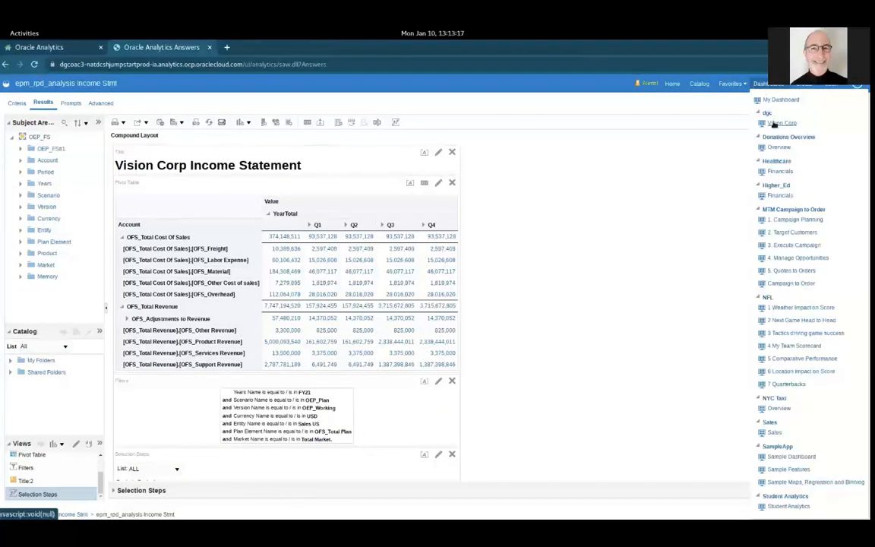
pyautogui.click(776, 123)
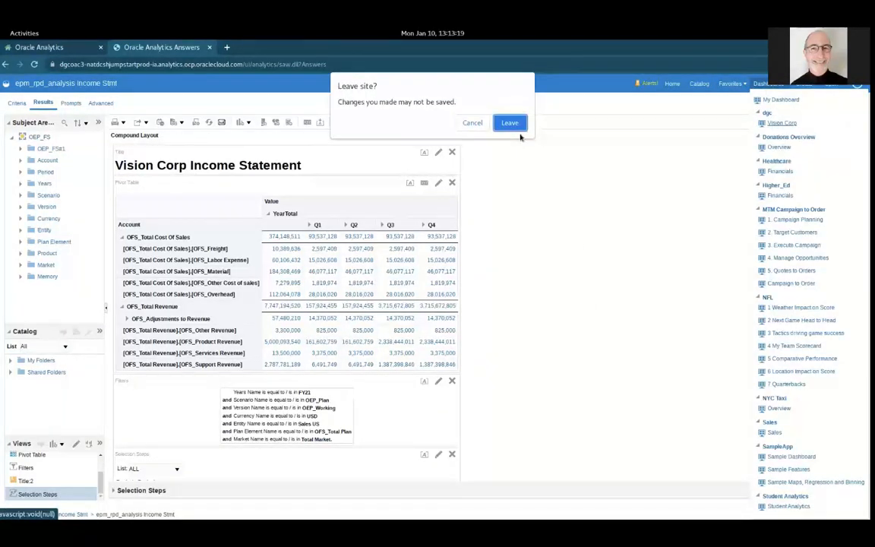
pyautogui.click(510, 123)
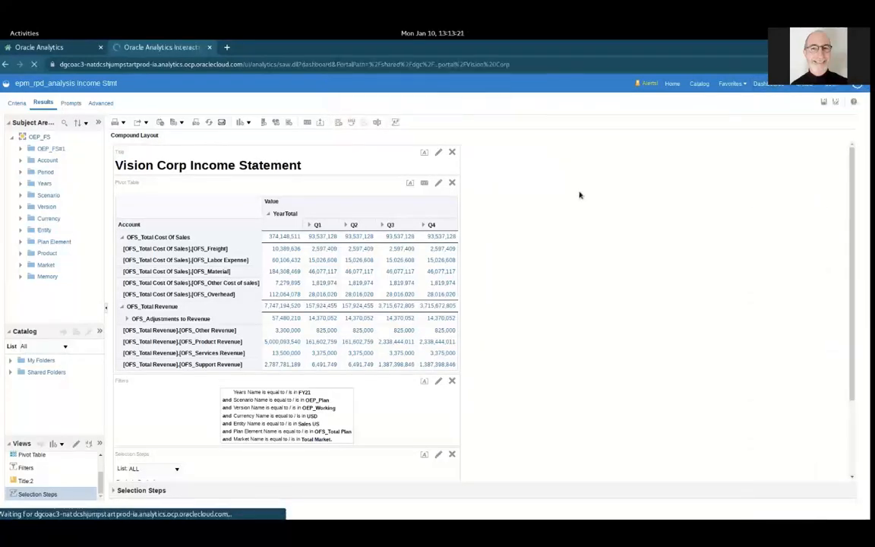
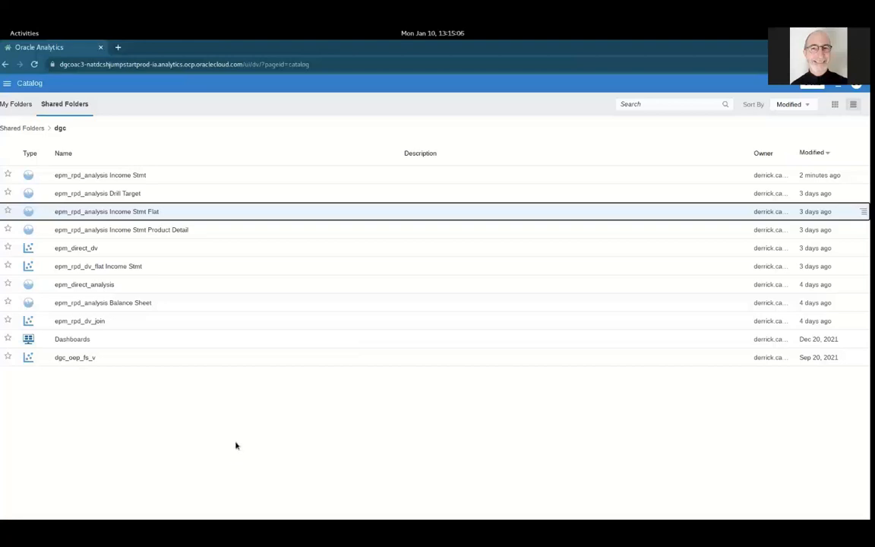
# Step: Open the epm_rpd_dv_join workbook and examine its pivot and the column matches blending OEP_FS with OEP_FS_OPS, without changing the matches
pyautogui.click(81, 322)
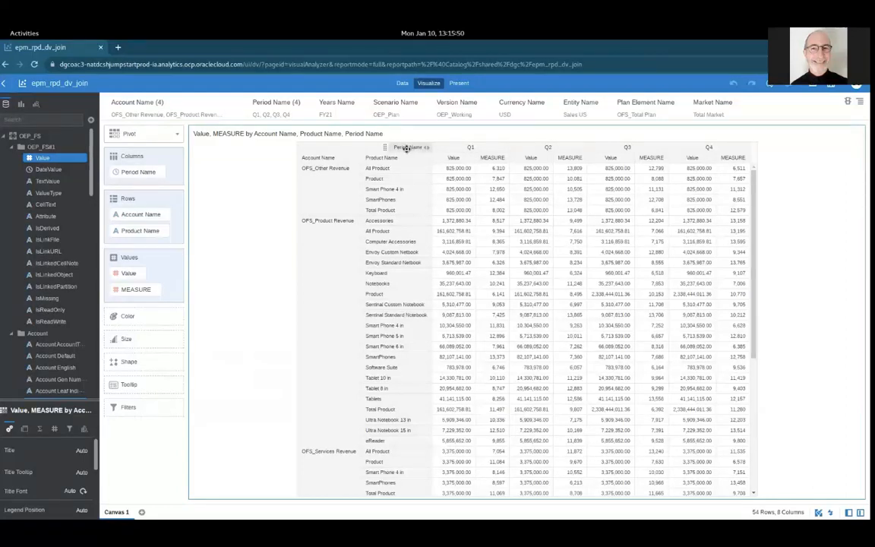
pyautogui.moveTo(407, 148); pyautogui.dragTo(343, 169)
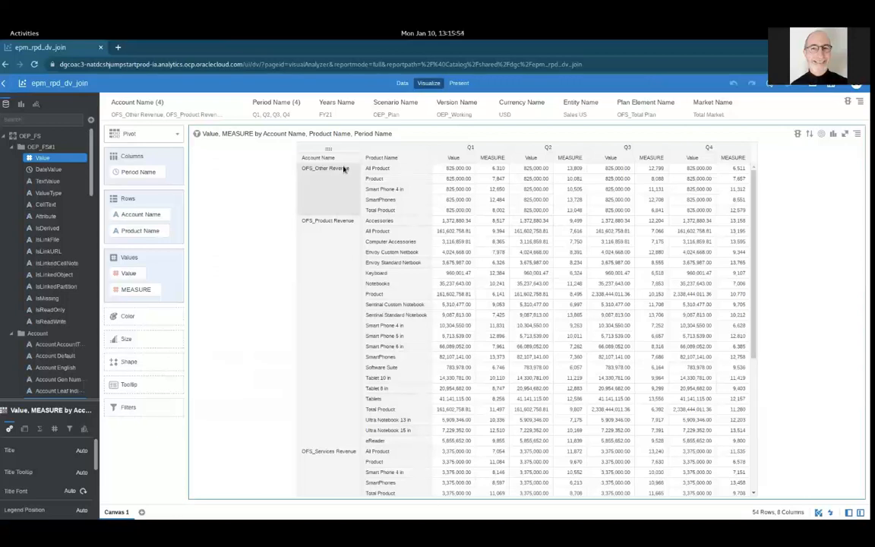
pyautogui.moveTo(344, 169); pyautogui.dragTo(342, 167)
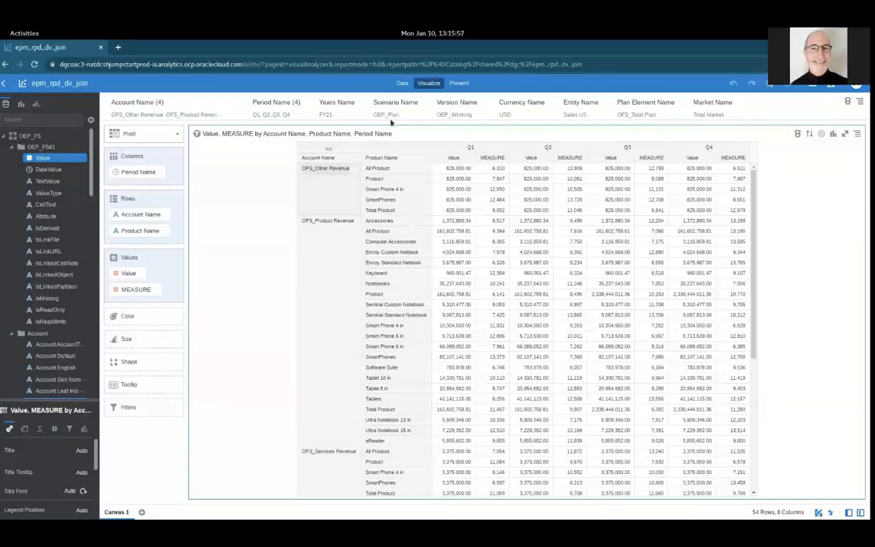
pyautogui.click(402, 83)
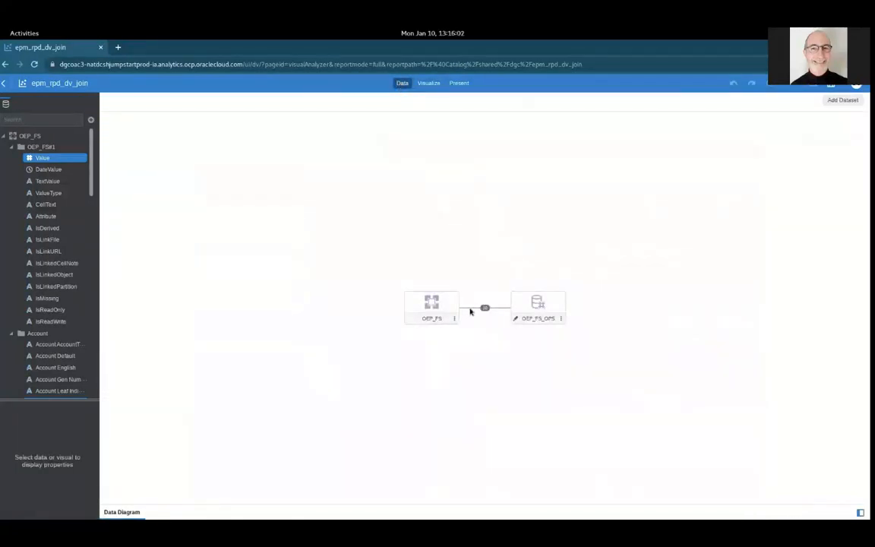
pyautogui.click(470, 308)
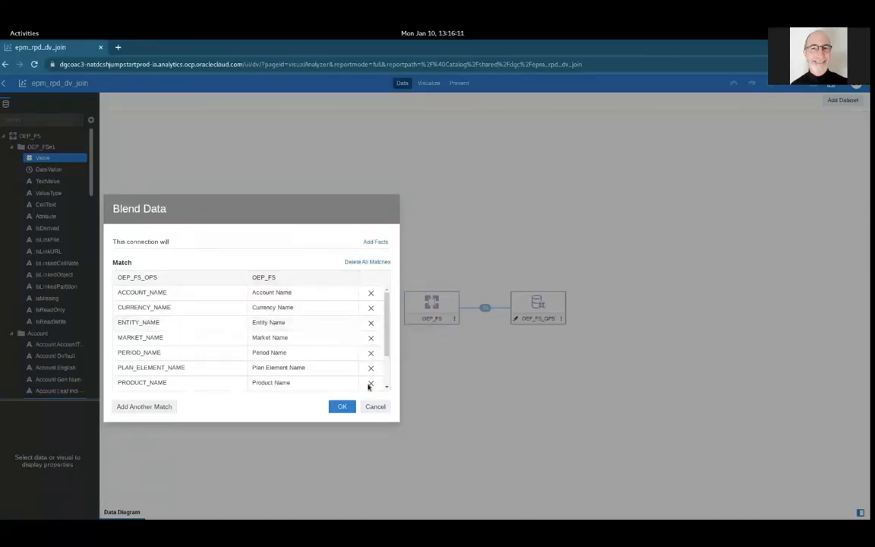
pyautogui.click(376, 407)
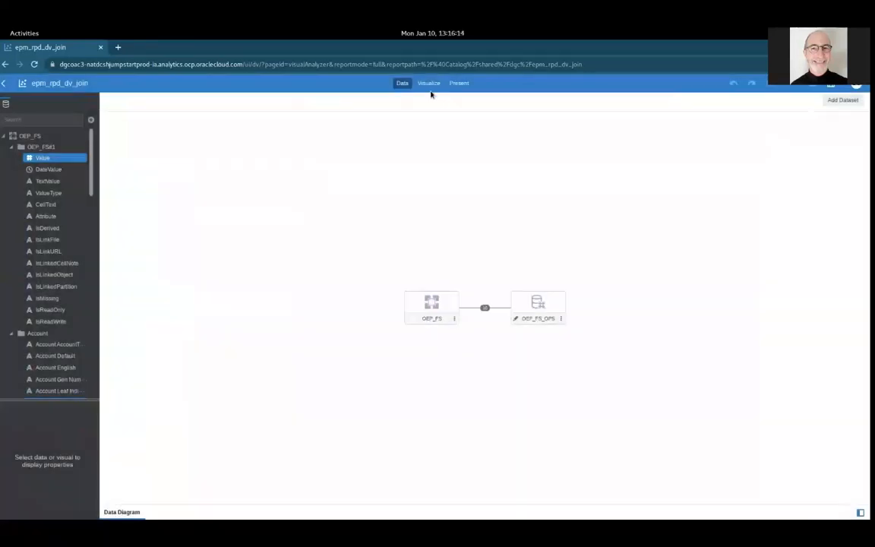
# Step: Review the Value and MEASURE pivot in the epm_rpd_dv_join visualization and leave the workbook without saving
pyautogui.click(429, 83)
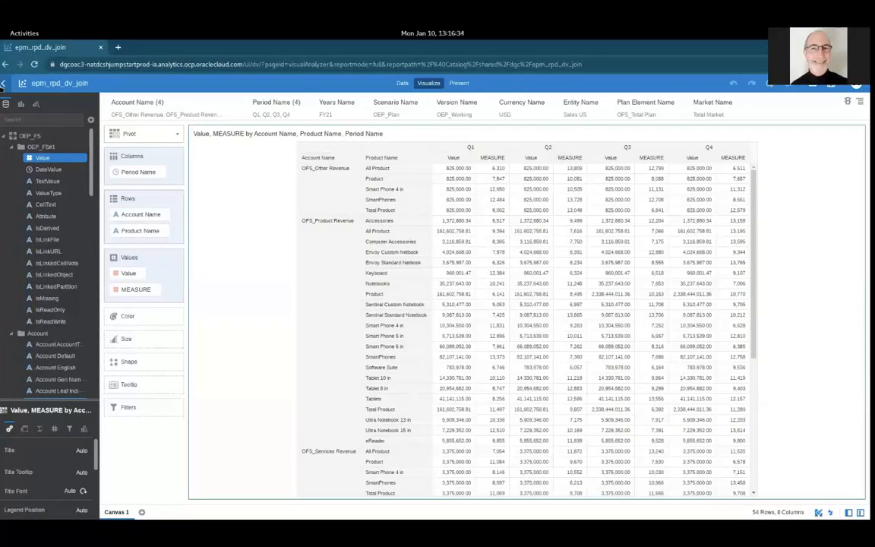
pyautogui.click(3, 84)
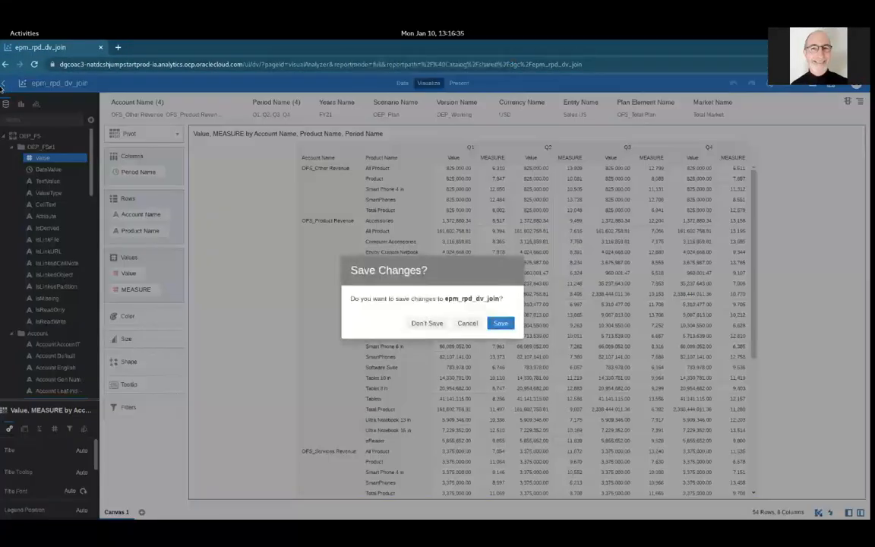
pyautogui.click(436, 325)
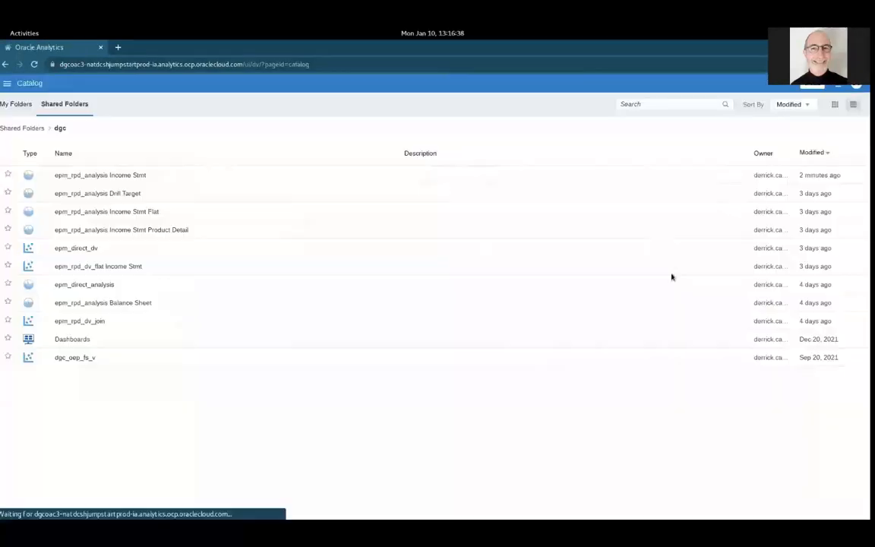
# Step: Open the classic home page and create a new analysis on the OEP_FS Revenue subject area
pyautogui.click(811, 86)
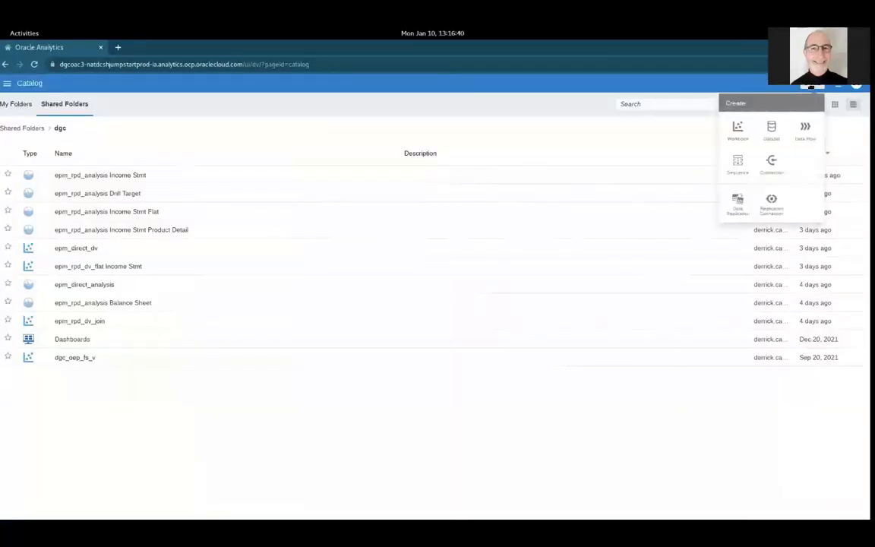
pyautogui.click(689, 132)
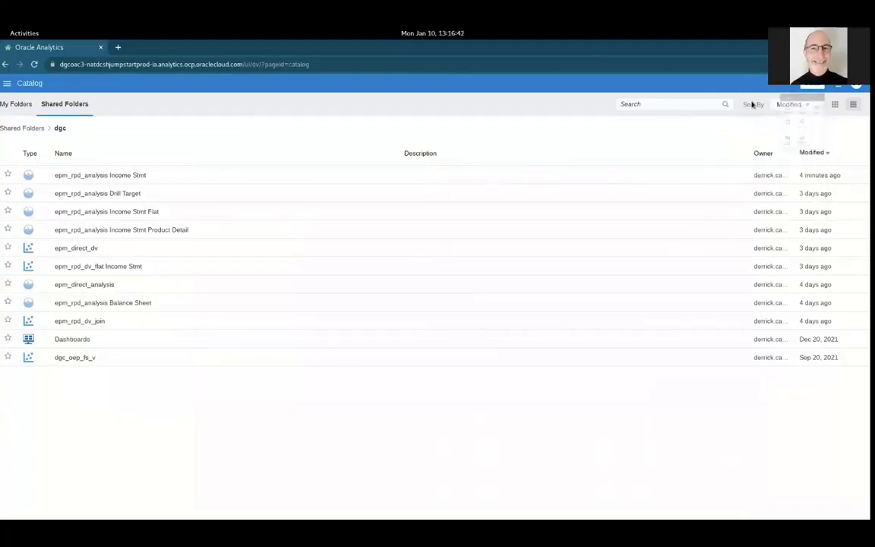
pyautogui.click(837, 86)
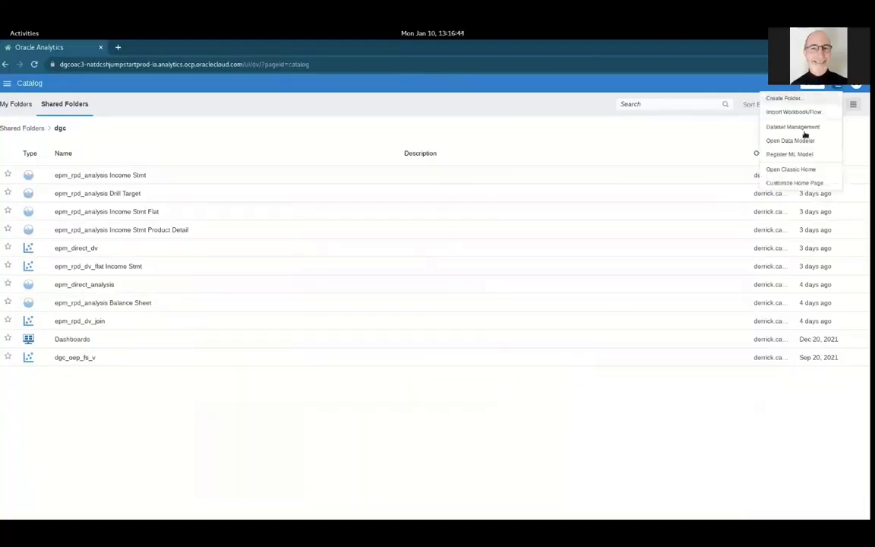
pyautogui.click(786, 169)
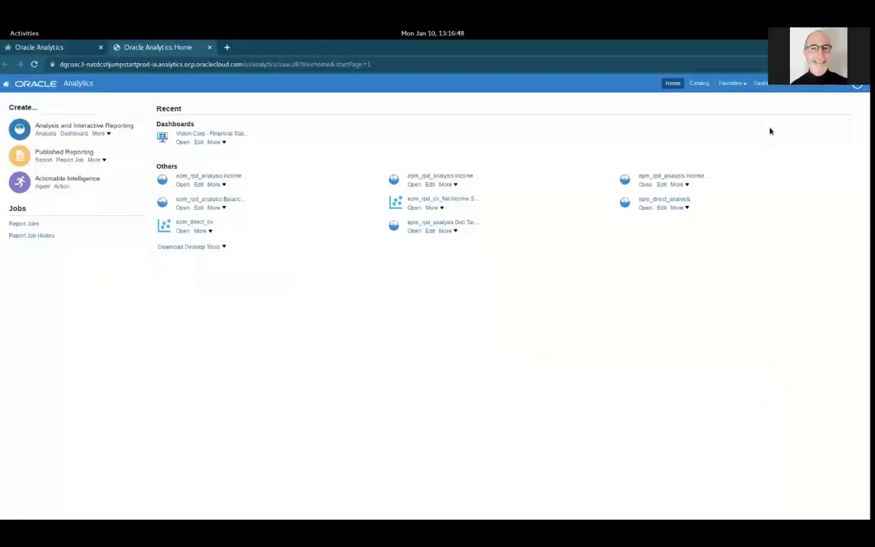
pyautogui.click(790, 83)
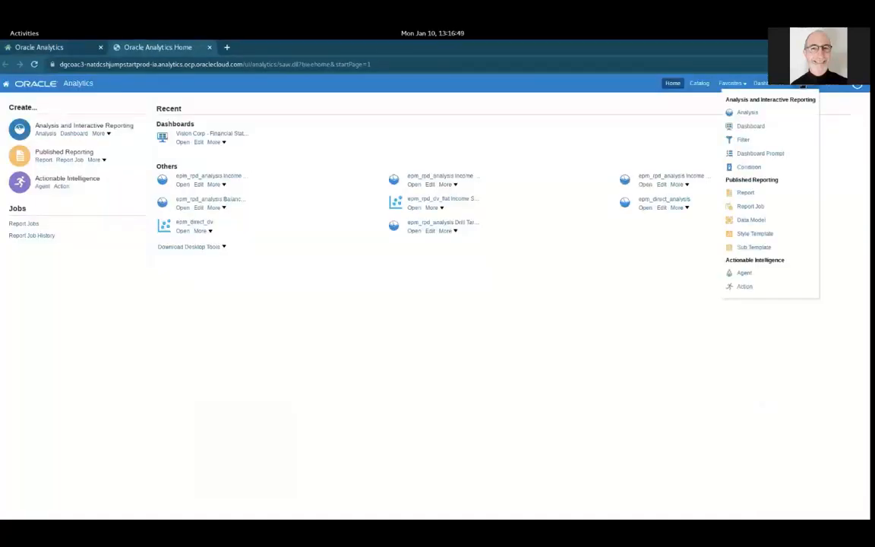
pyautogui.click(752, 114)
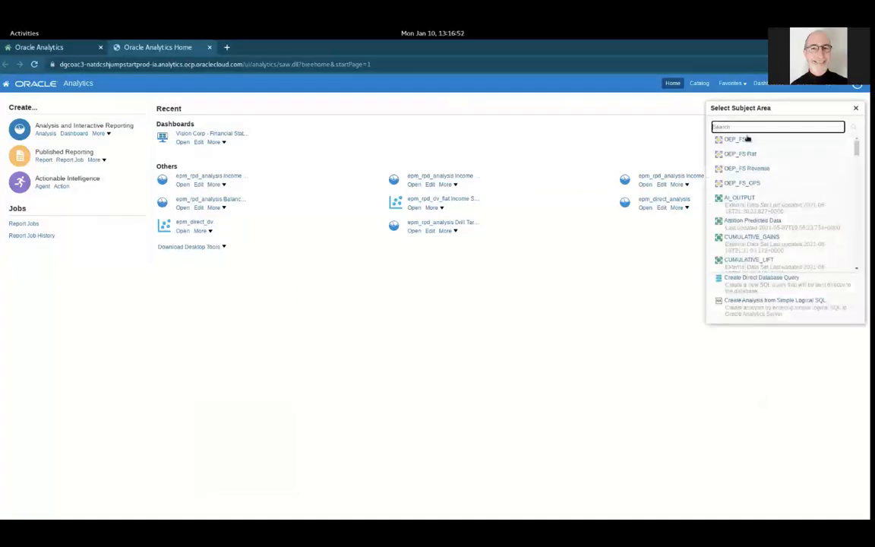
pyautogui.click(748, 168)
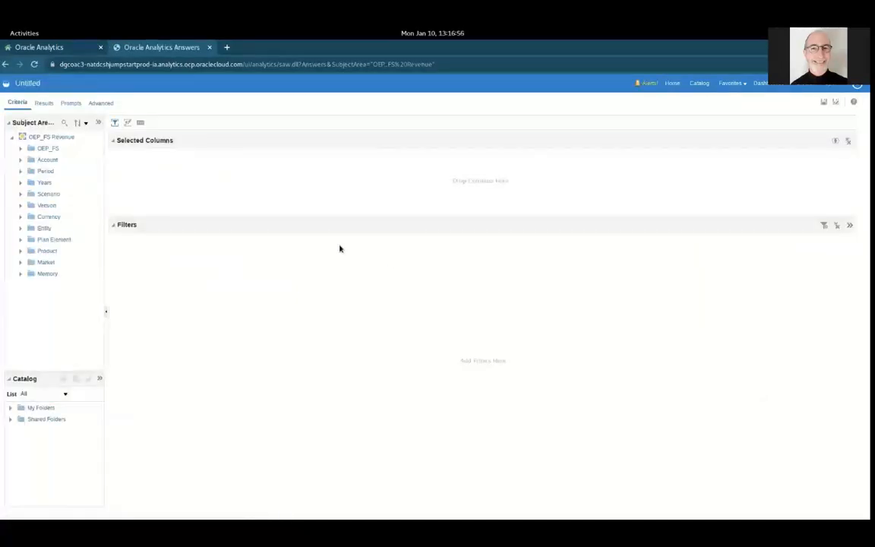
# Step: Add the Account hierarchy, Period Name and the OEP_FS Value measure to the analysis's selected columns
pyautogui.click(19, 161)
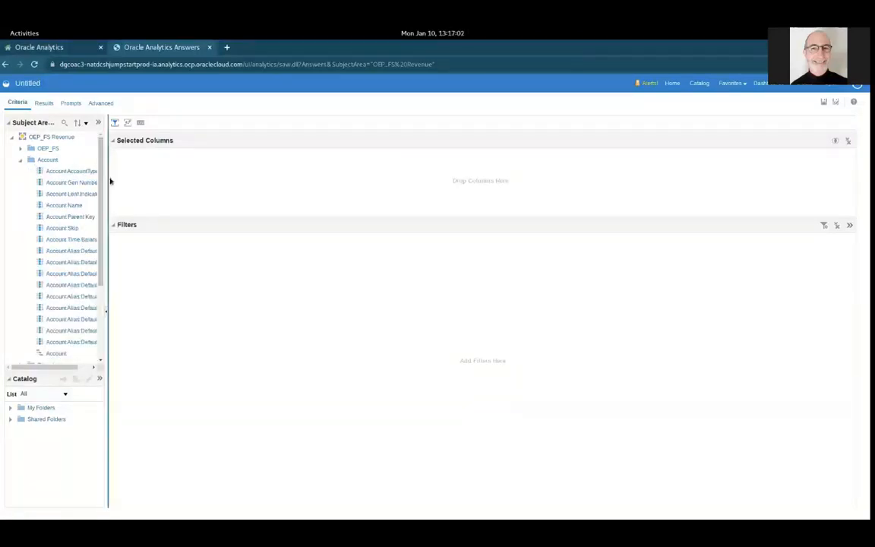
pyautogui.moveTo(104, 180); pyautogui.dragTo(135, 186)
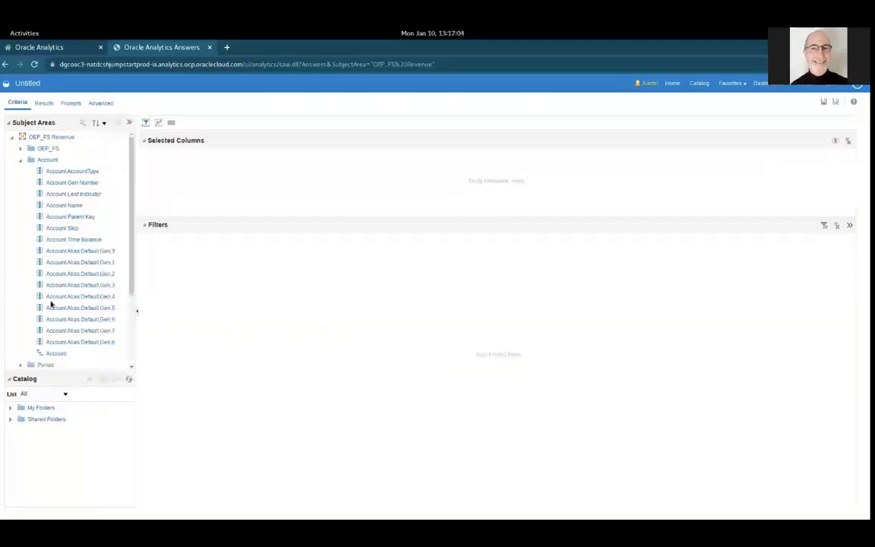
pyautogui.moveTo(50, 354); pyautogui.dragTo(171, 180)
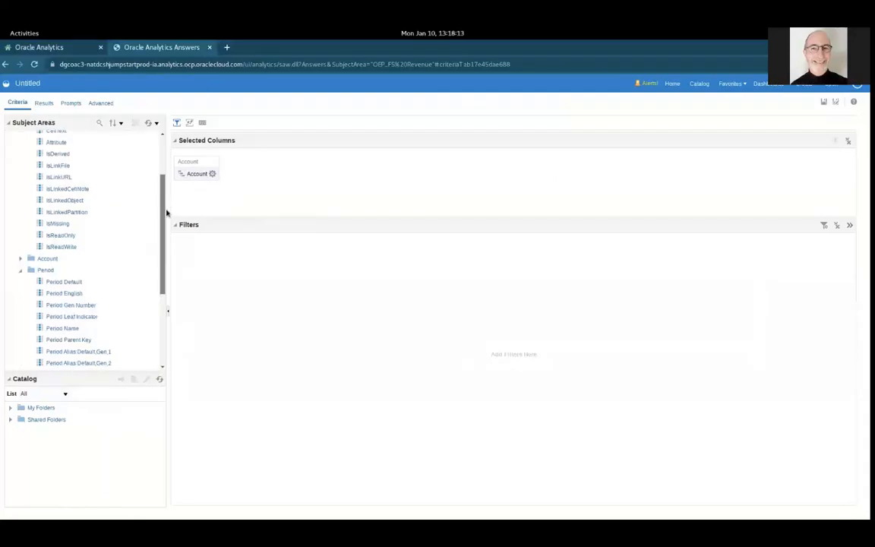
pyautogui.moveTo(166, 211); pyautogui.dragTo(166, 246)
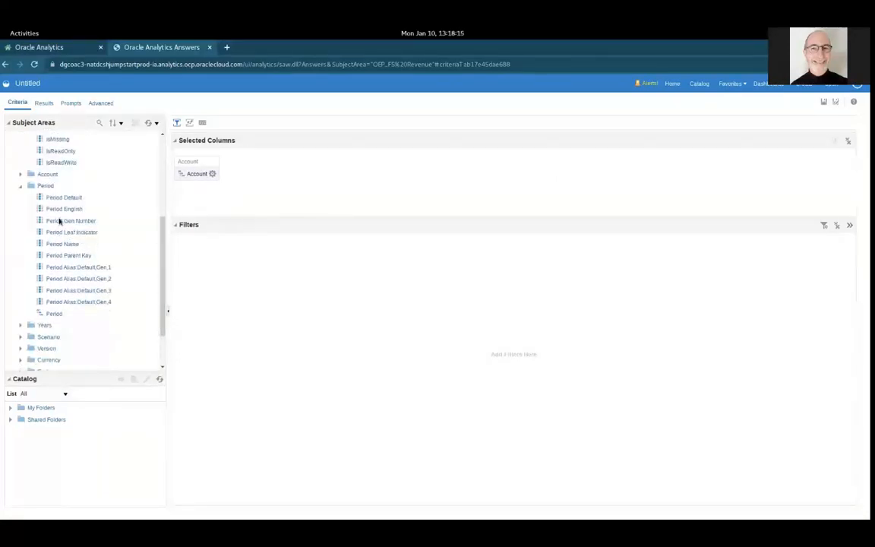
pyautogui.moveTo(63, 245); pyautogui.dragTo(217, 173)
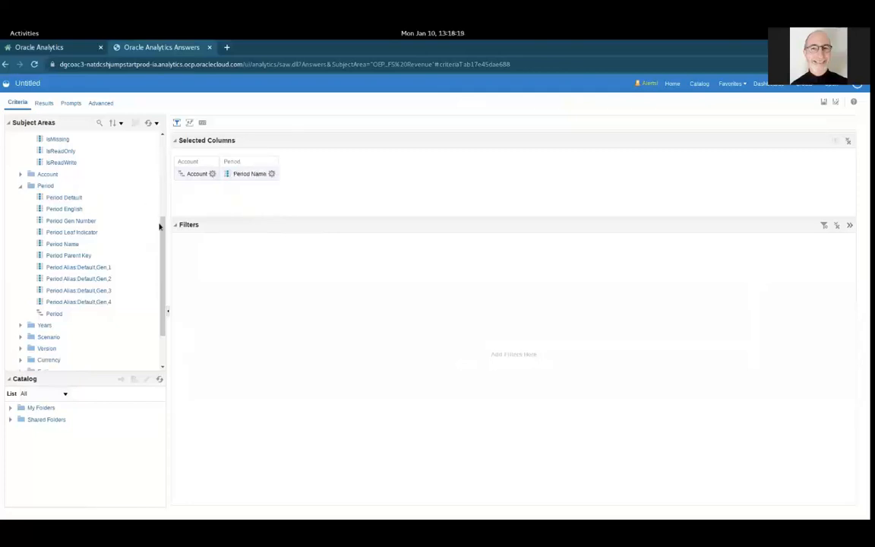
pyautogui.moveTo(162, 224); pyautogui.dragTo(161, 145)
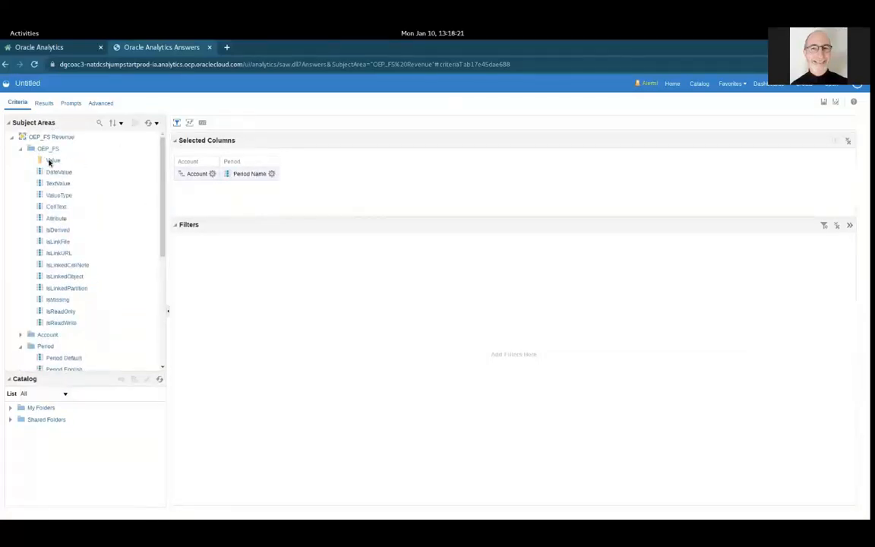
pyautogui.moveTo(48, 161); pyautogui.dragTo(293, 177)
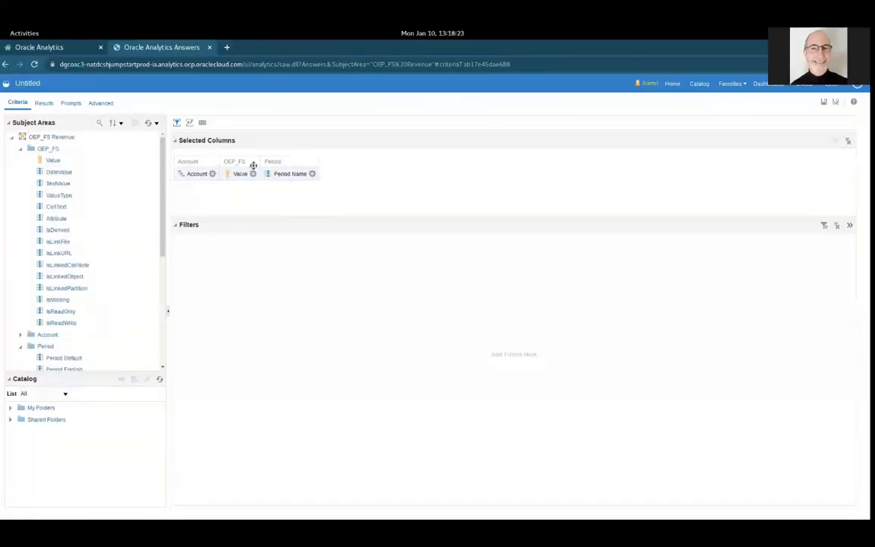
# Step: In the results' selection steps, make the Account hierarchy start with the OFS_Gross Profit member under OFS_Revenue Planning
pyautogui.click(43, 104)
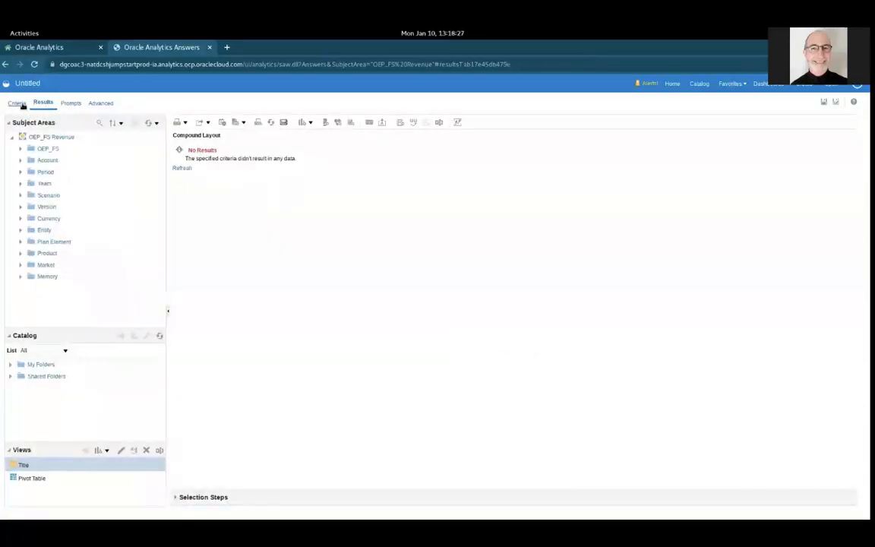
pyautogui.click(176, 496)
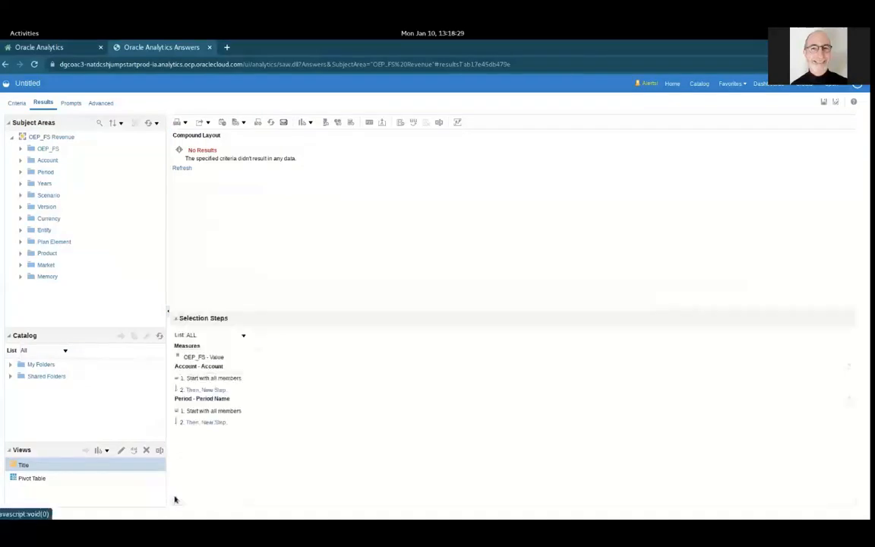
pyautogui.moveTo(244, 378)
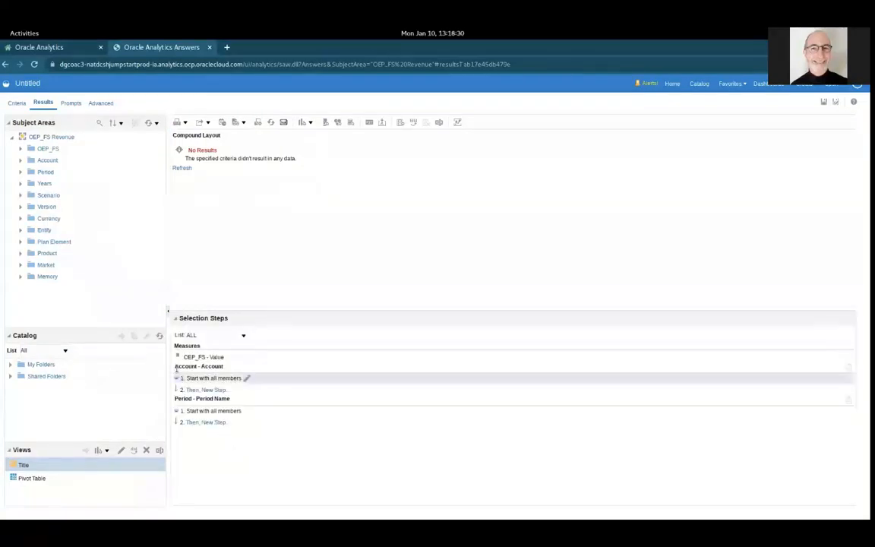
pyautogui.click(246, 378)
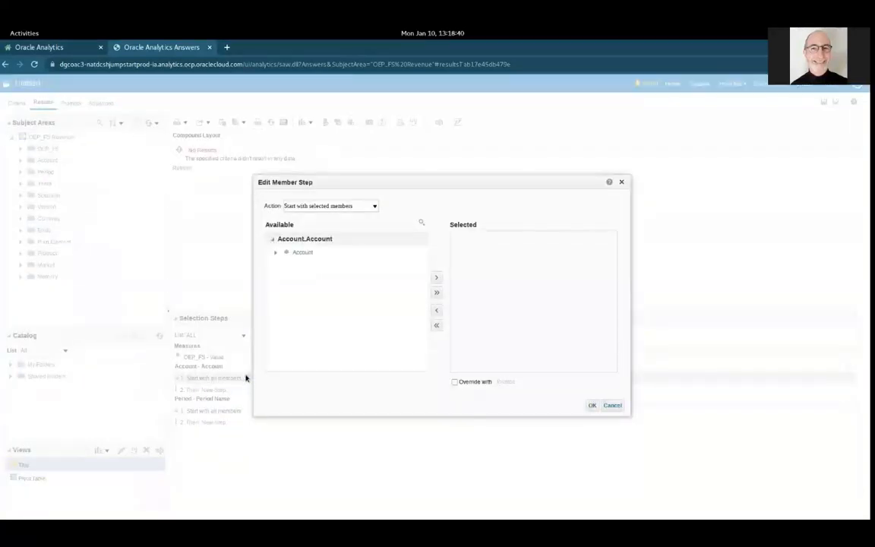
pyautogui.click(275, 254)
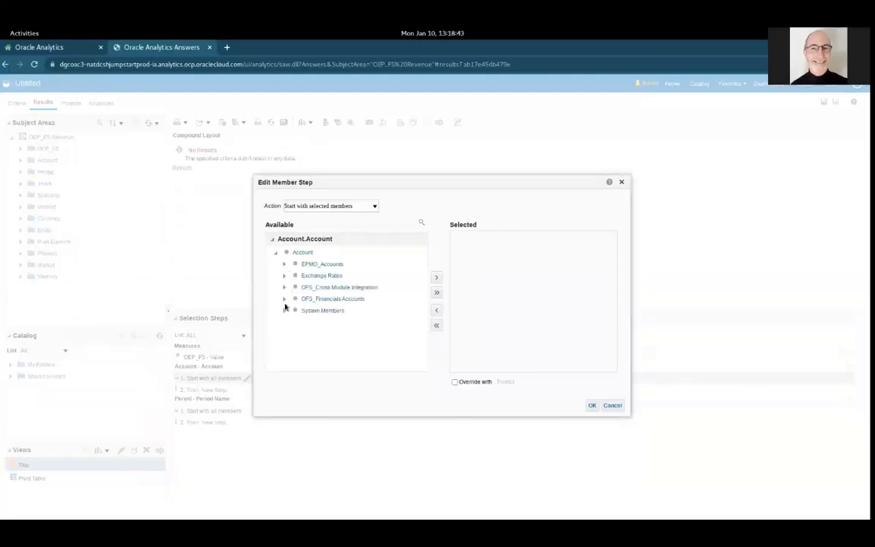
pyautogui.click(283, 299)
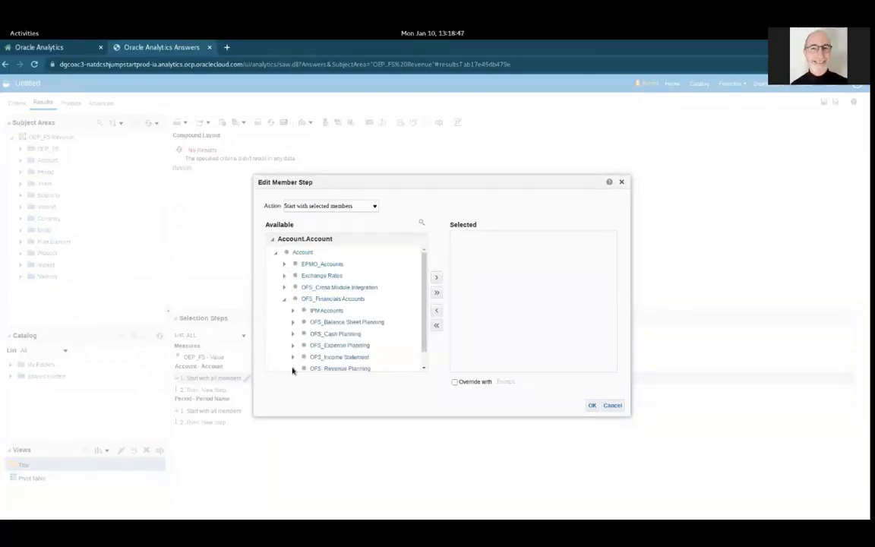
pyautogui.scroll(-3, 289, 344)
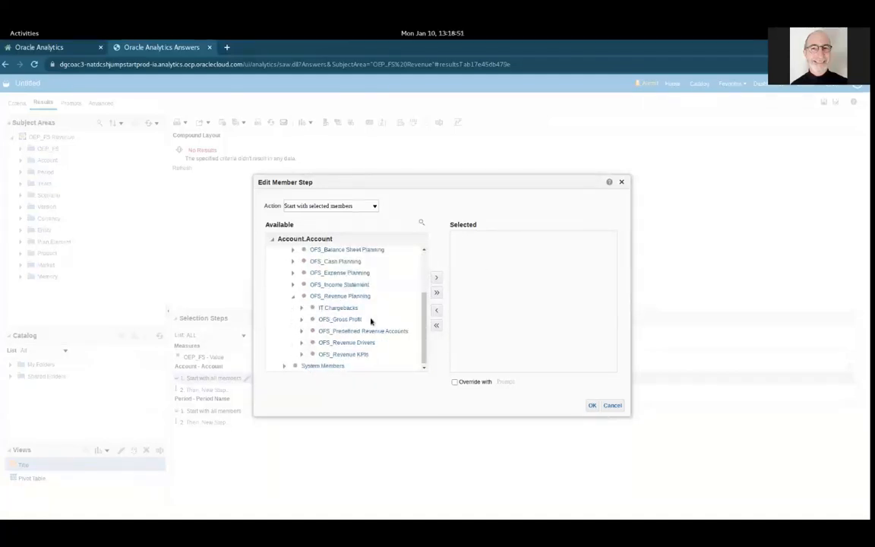
pyautogui.click(348, 319)
pyautogui.click(436, 279)
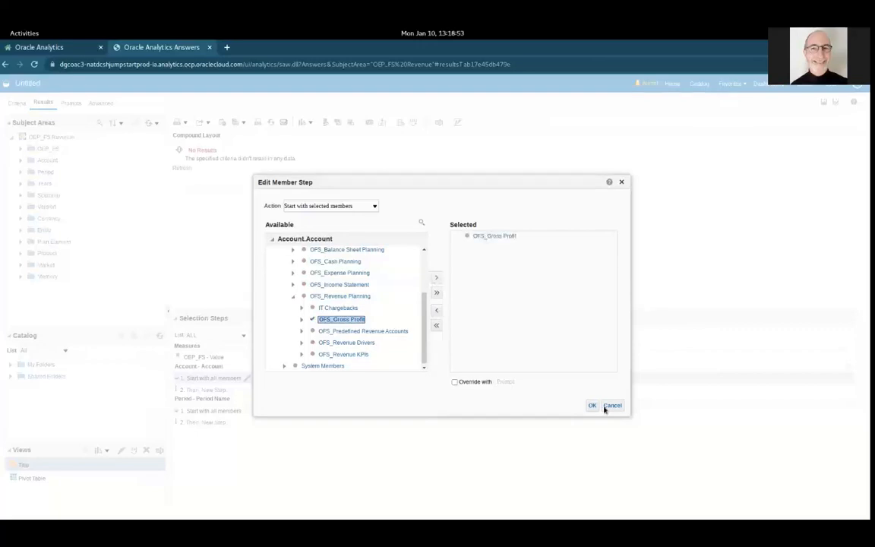
pyautogui.click(593, 404)
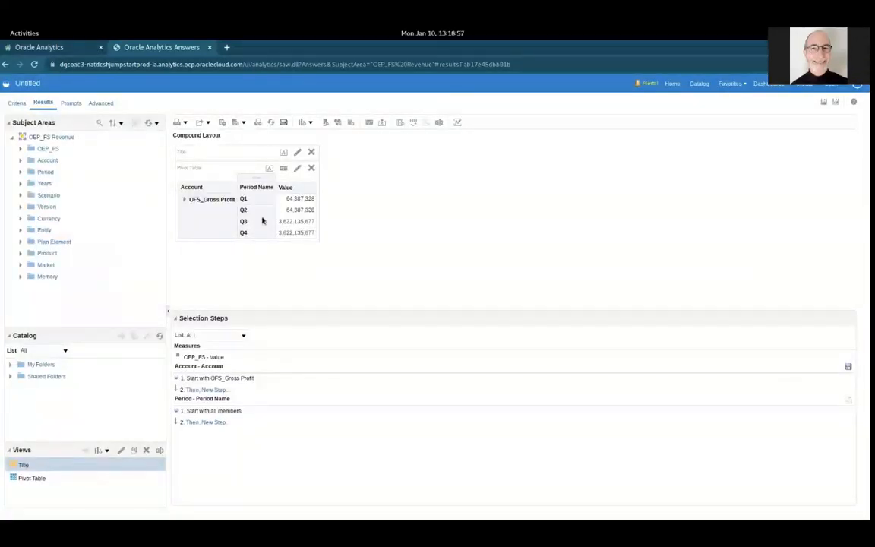
# Step: Expand OFS_Gross Profit in the pivot table and move Period Name from the rows to the columns
pyautogui.click(184, 200)
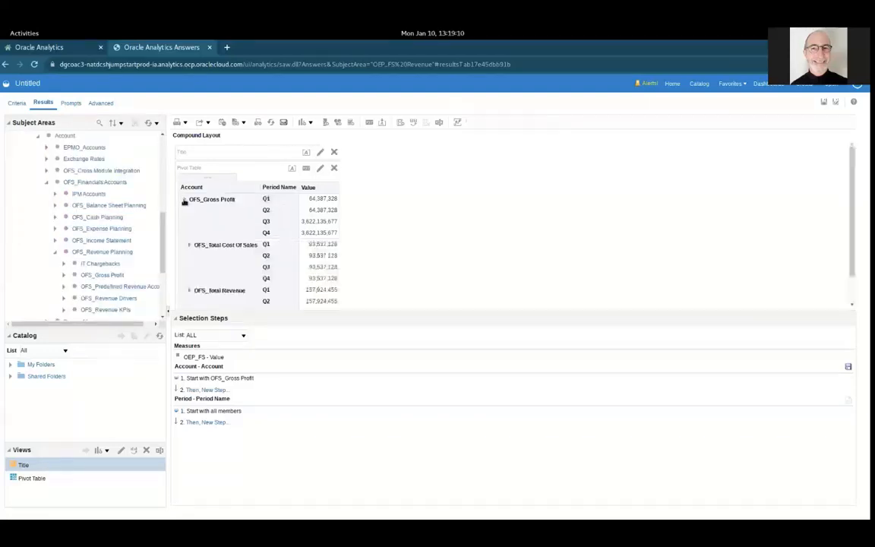
pyautogui.click(320, 169)
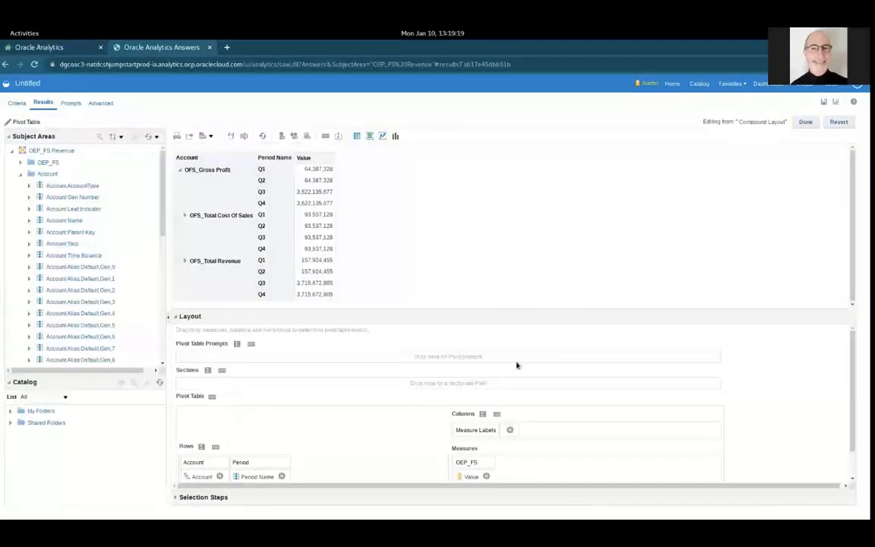
pyautogui.scroll(-1, 455, 380)
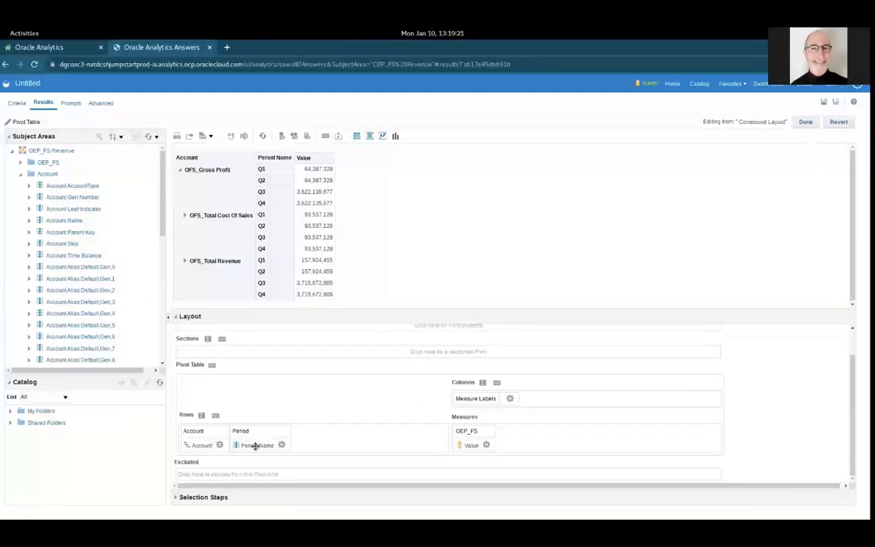
pyautogui.moveTo(255, 447); pyautogui.dragTo(507, 401)
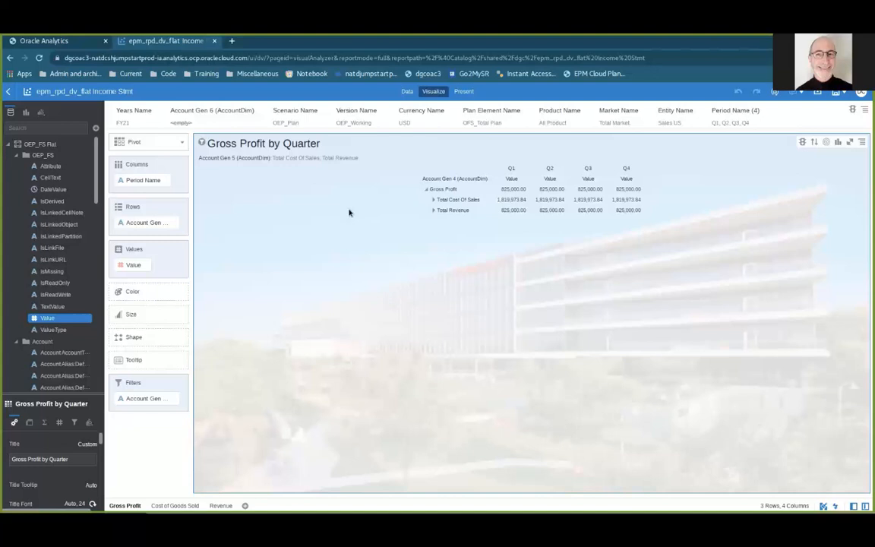
# Step: Examine the session and query cache log for the epm_rpd_dv_flat Income Stmt query and return to that workbook
pyautogui.click(86, 43)
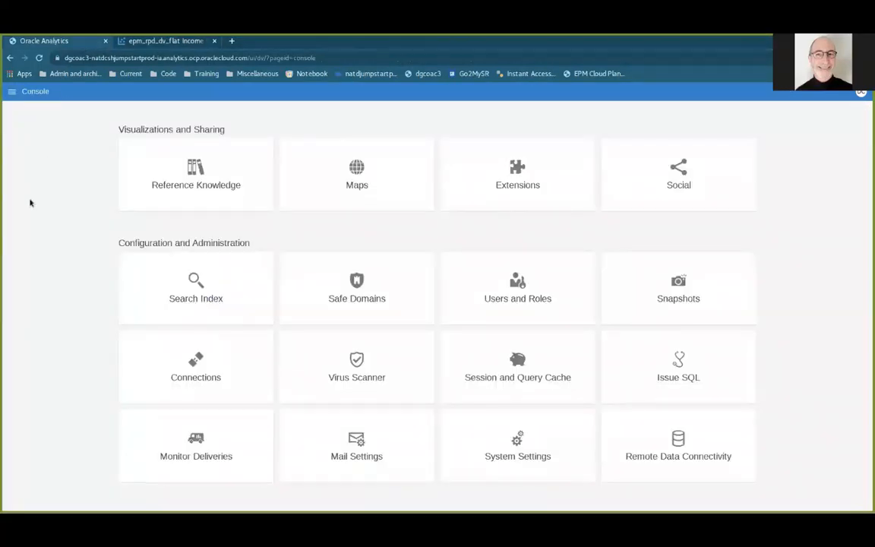
pyautogui.click(499, 390)
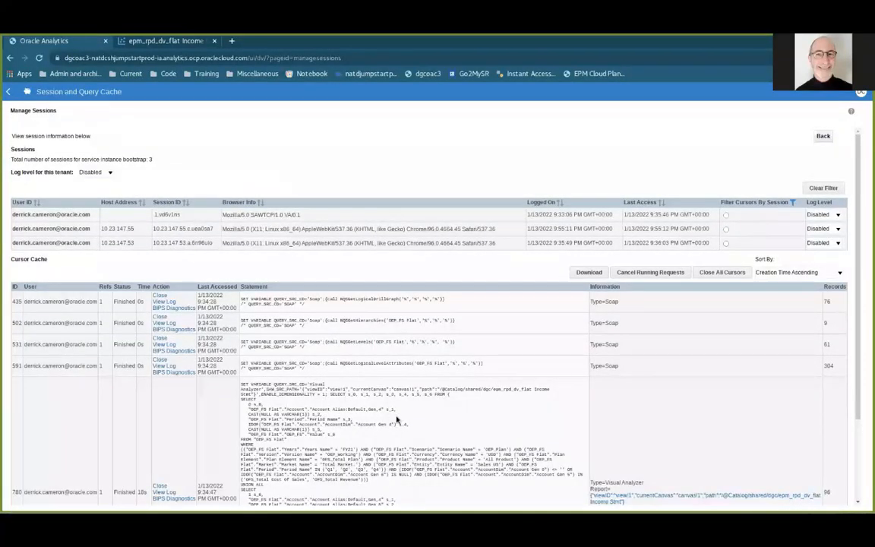
pyautogui.scroll(-2, 395, 418)
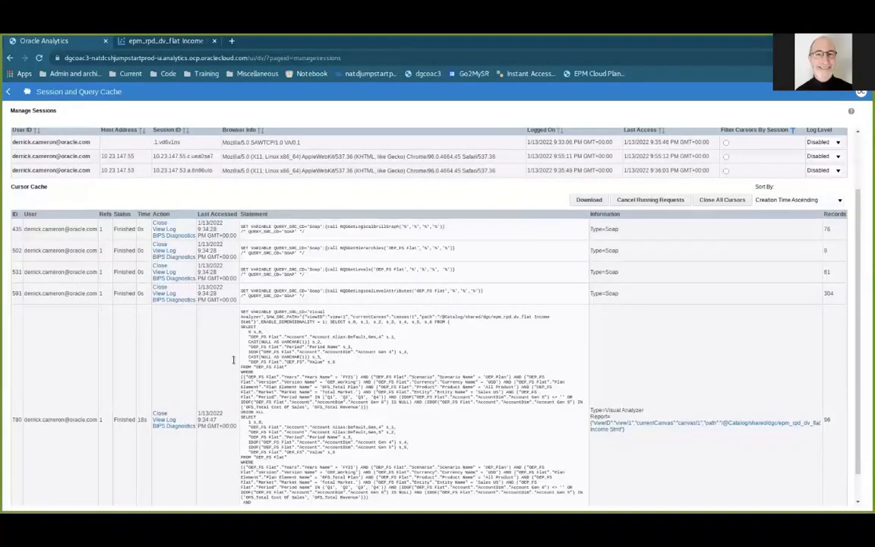
pyautogui.click(164, 420)
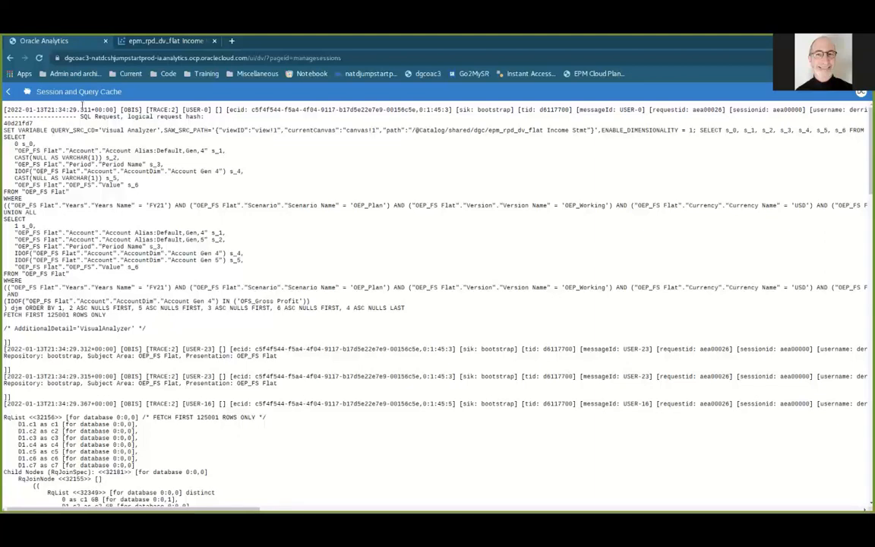
pyautogui.click(153, 43)
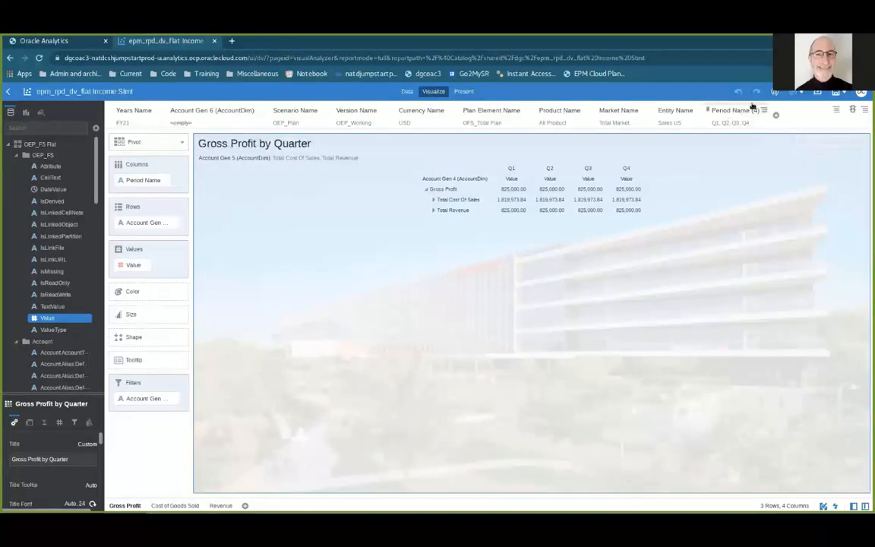
# Step: Leave the current workbook and create a new workbook based on the OEP_FS Flat subject area
pyautogui.click(9, 91)
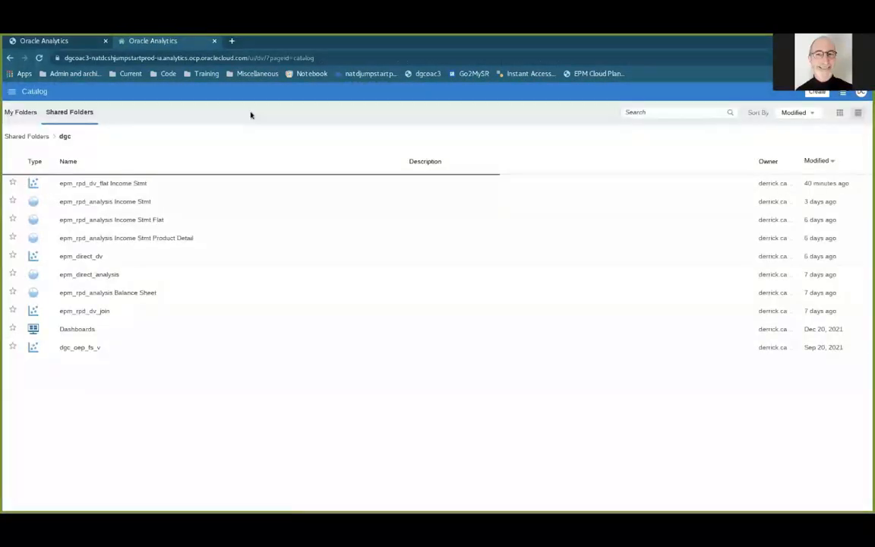
pyautogui.click(817, 93)
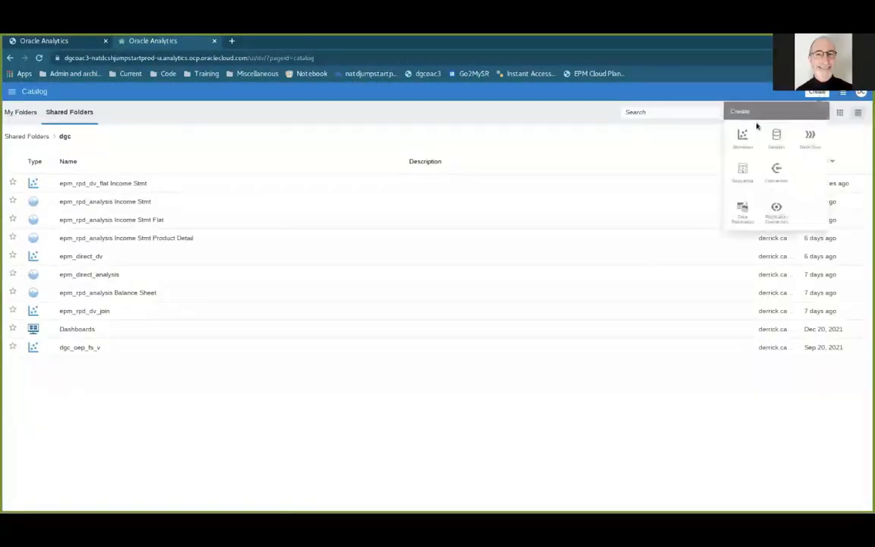
pyautogui.click(747, 137)
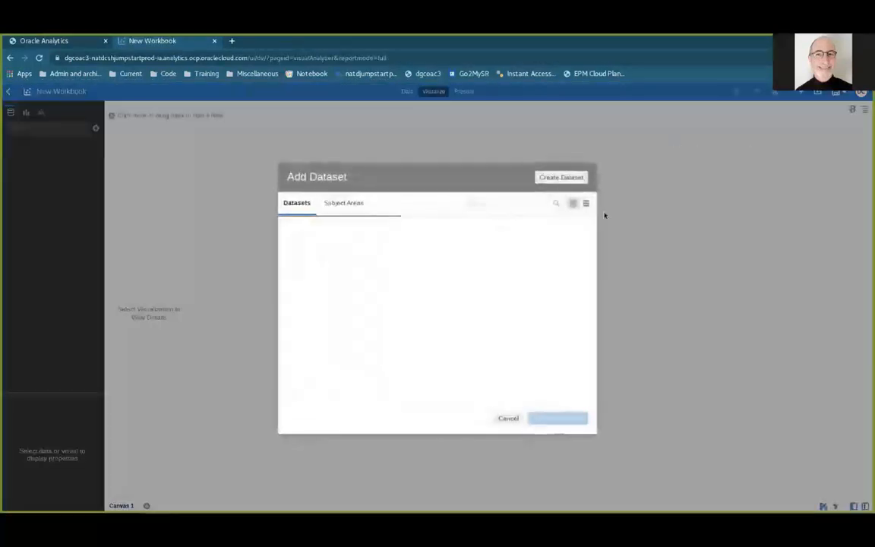
pyautogui.click(347, 204)
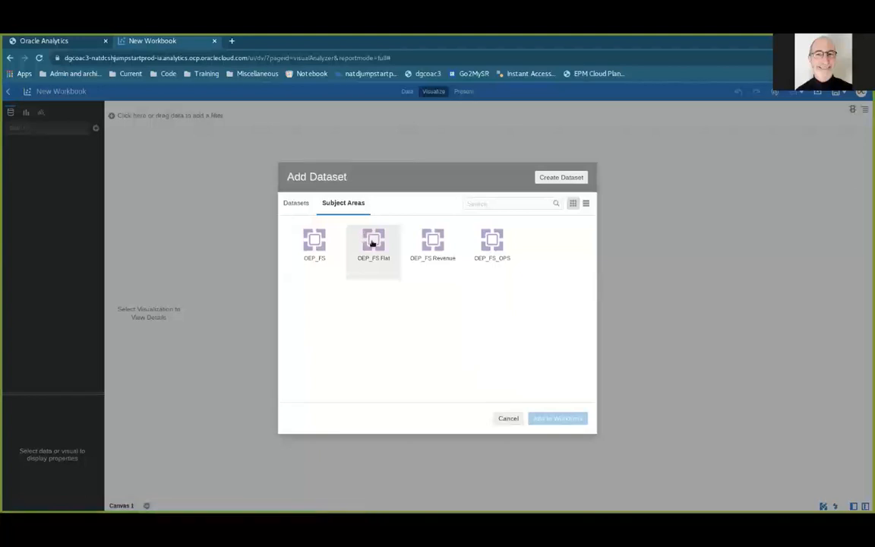
pyautogui.click(372, 243)
pyautogui.click(550, 419)
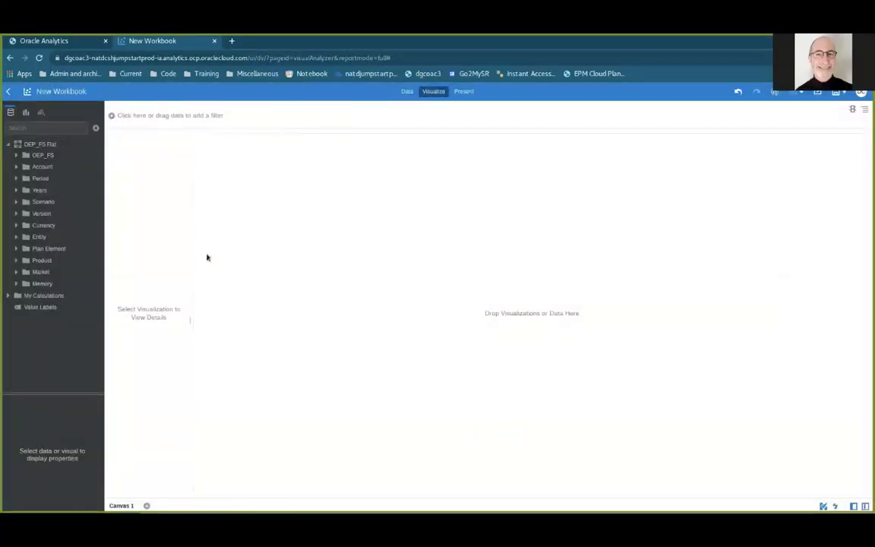
# Step: Add an expression filter on FY21, OEP_Plan, OEP_Working, USD, OFS_Total Plan, All Product, Total Market, Sales US, with IDOF conditions for Q1–Q4 and OFS_Gross Profit accounts
pyautogui.click(111, 116)
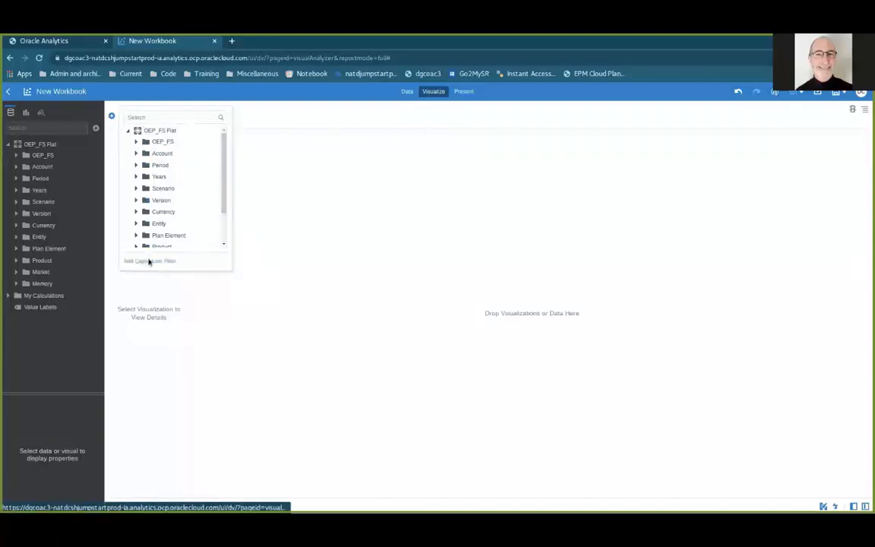
pyautogui.click(146, 259)
pyautogui.click(206, 219)
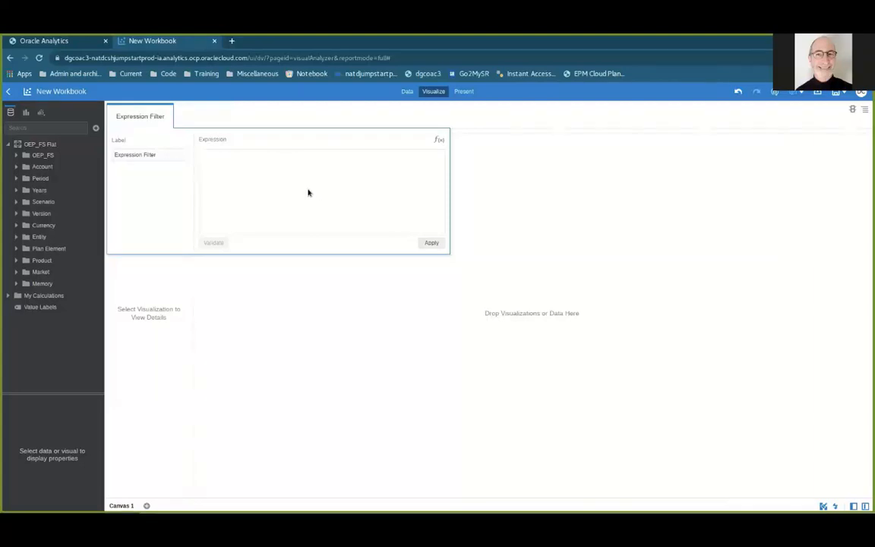
pyautogui.write("(Years Name = 'FY21') AND (Scenario Name = 'OEP_Plan') AND (Version Name = 'OEP_Working') AND (Currency Name = 'USD') AND (Plan Element Name = 'OFS_Total Plan') AND (Product Name = 'All Product') AND (Market Name = 'Total Market') AND (Entity Name = 'Sales US') AND (IDOF(Period Detail) IN ('Q1','Q2','Q3','Q4')) AND (IDOF(Account Gen 6) <> '' OR IDOF(Account Gen 6) IS NULL) AND (IDOF(Account Gen 5) IN ('OFS_Total Cost of Sales', 'OFS_Total Revenue')) AND (IDOF(Account Gen 4) IN ('OFS_Gross Profit'))")
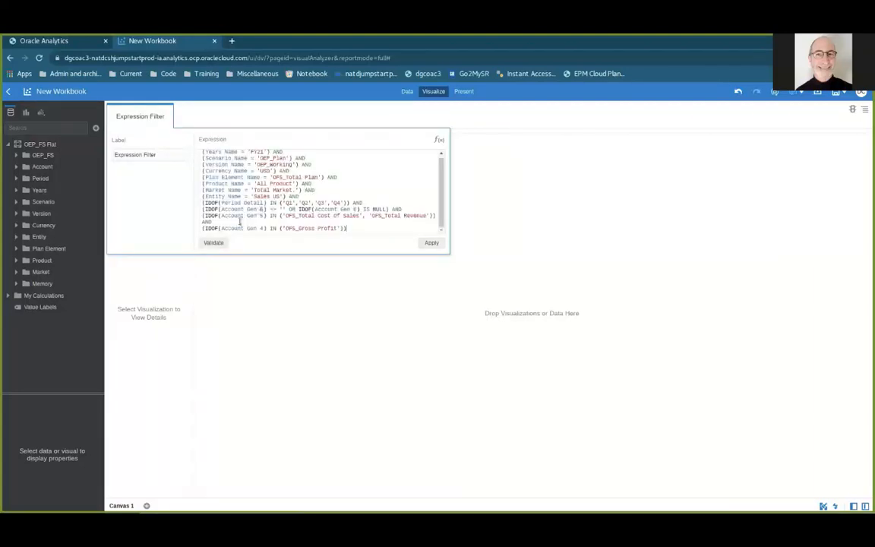
pyautogui.click(213, 242)
pyautogui.click(431, 243)
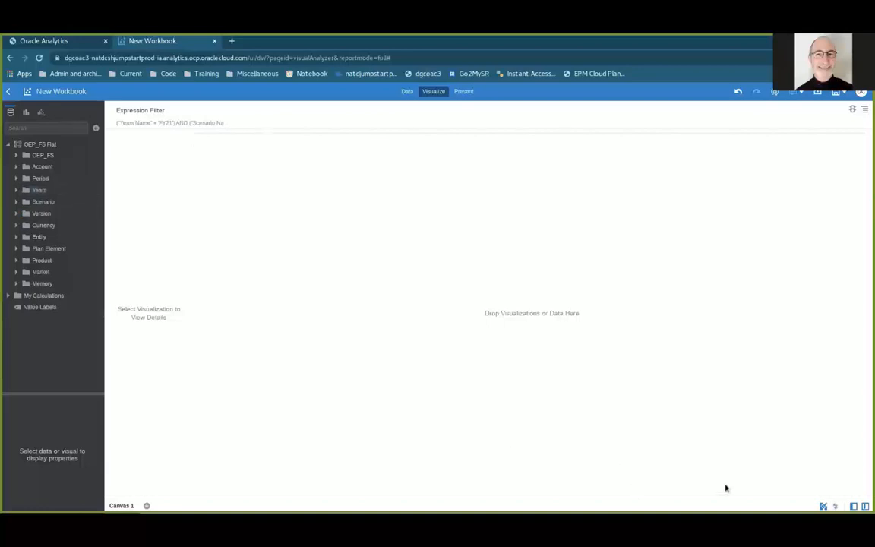
# Step: Place Account Gen 4 from the AccountDim hierarchy in the Account folder on the empty canvas
pyautogui.click(15, 167)
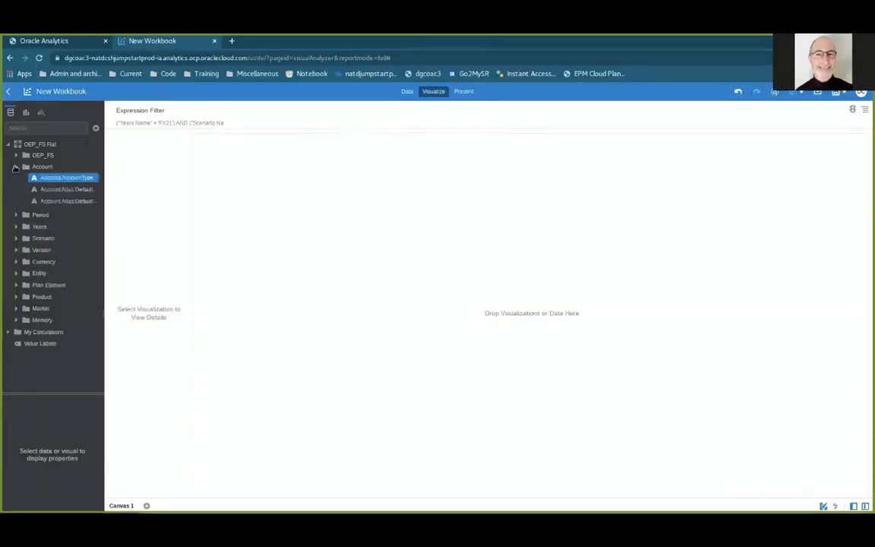
pyautogui.moveTo(97, 176); pyautogui.dragTo(106, 249)
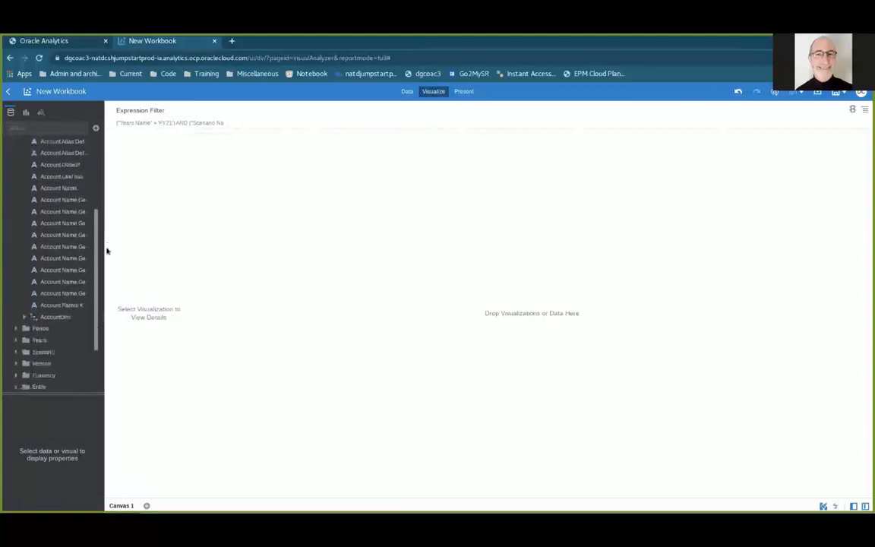
pyautogui.click(23, 316)
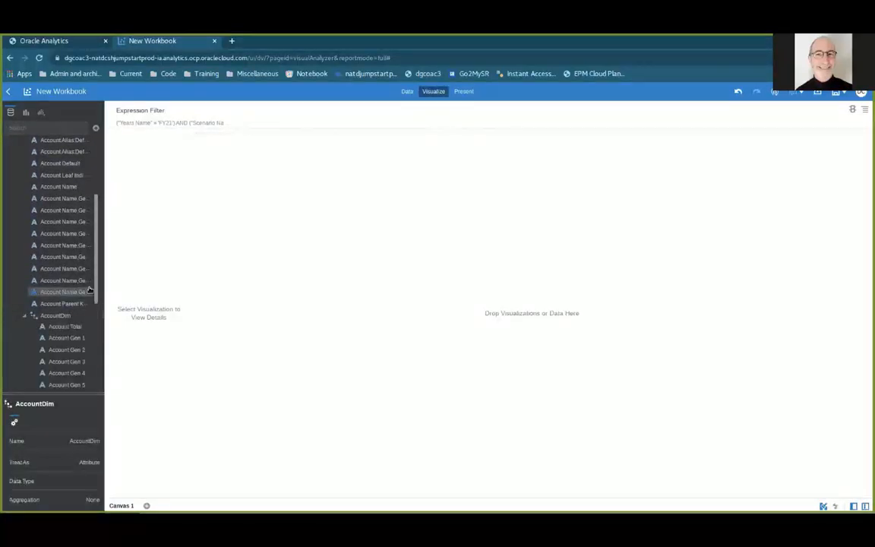
pyautogui.scroll(-1, 99, 302)
pyautogui.scroll(-2, 99, 301)
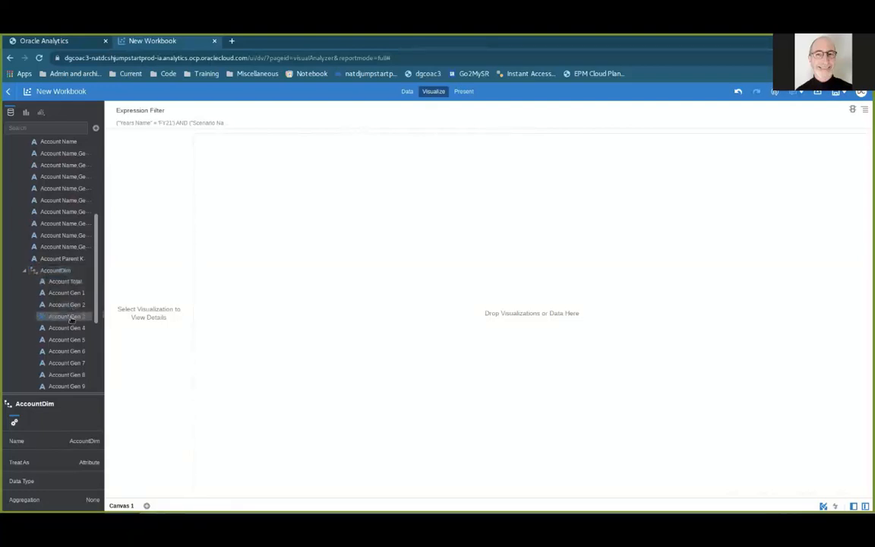
pyautogui.moveTo(76, 329); pyautogui.dragTo(230, 178)
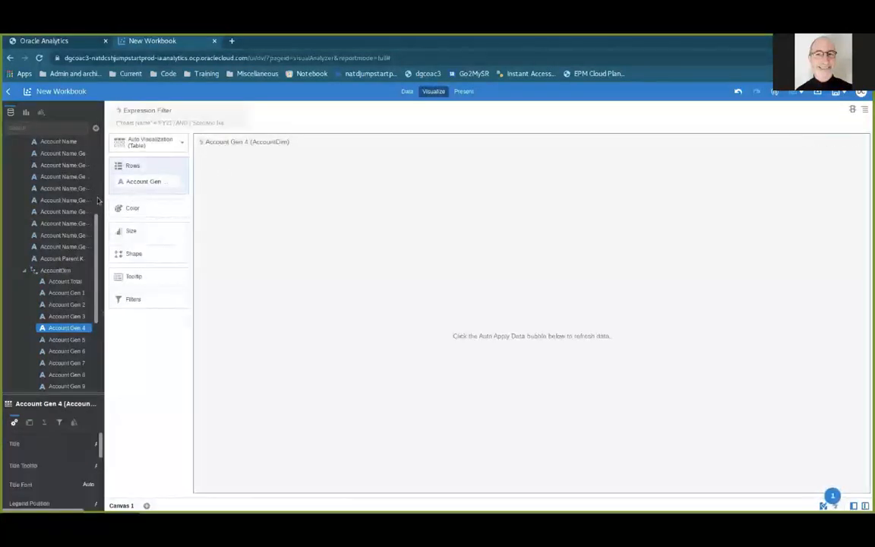
# Step: Add Period Detail from the PeriodDim hierarchy in the Period folder to the table's rows below Account Gen 4
pyautogui.click(25, 272)
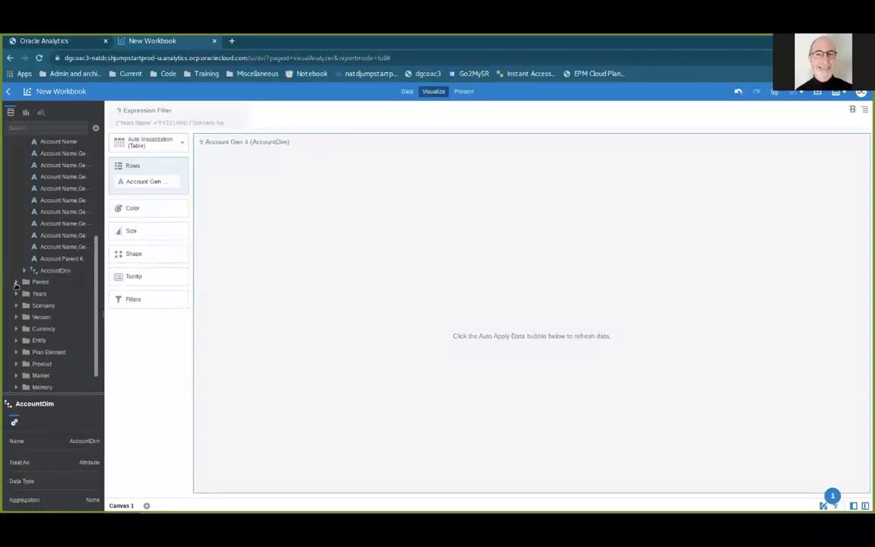
pyautogui.click(16, 282)
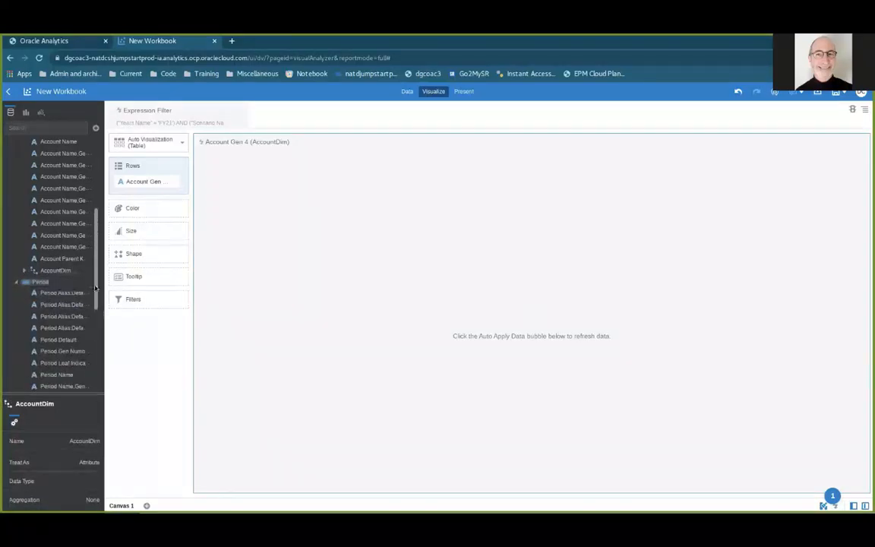
pyautogui.moveTo(95, 287); pyautogui.dragTo(93, 368)
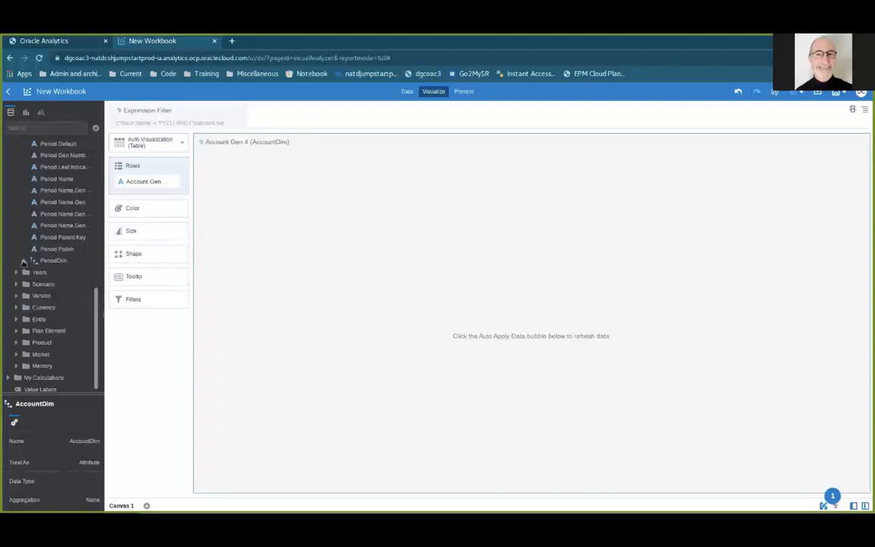
pyautogui.click(24, 261)
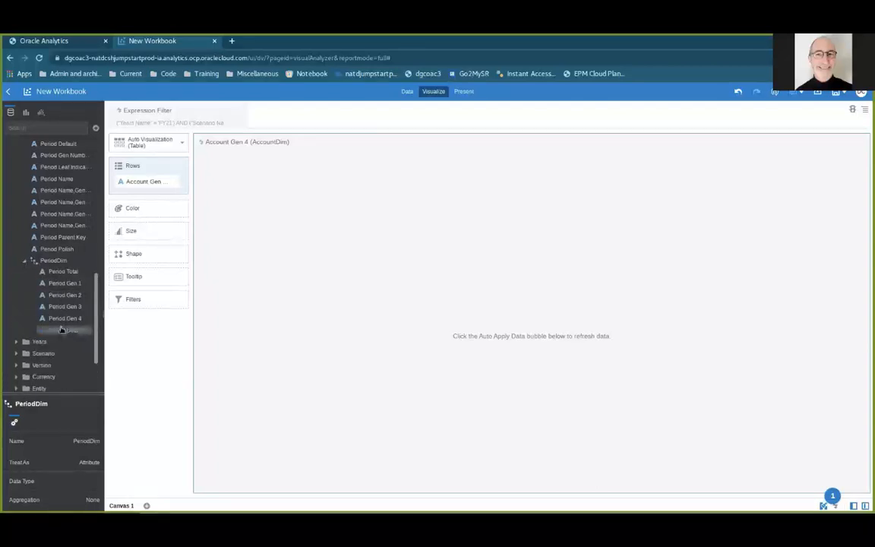
pyautogui.moveTo(62, 331); pyautogui.dragTo(142, 194)
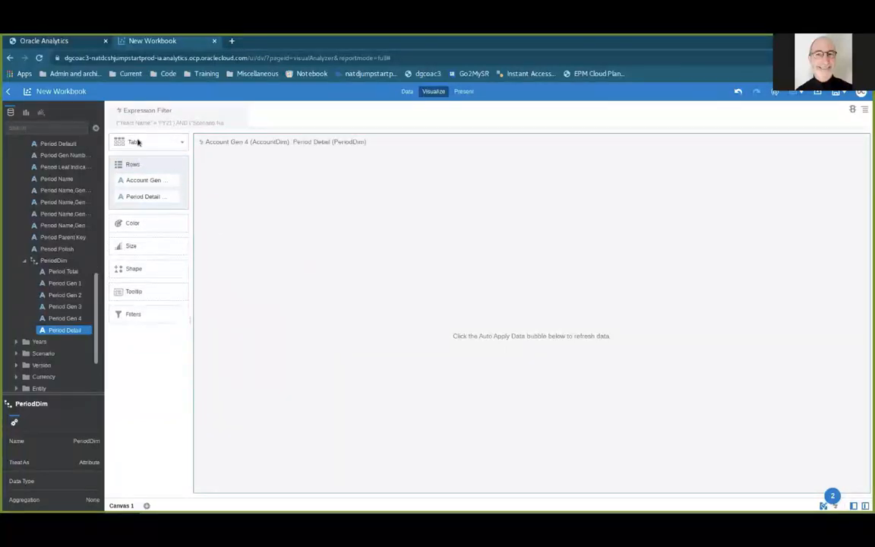
# Step: Change the visualization from a table to a pivot and move Period Detail from the rows to the columns
pyautogui.click(137, 141)
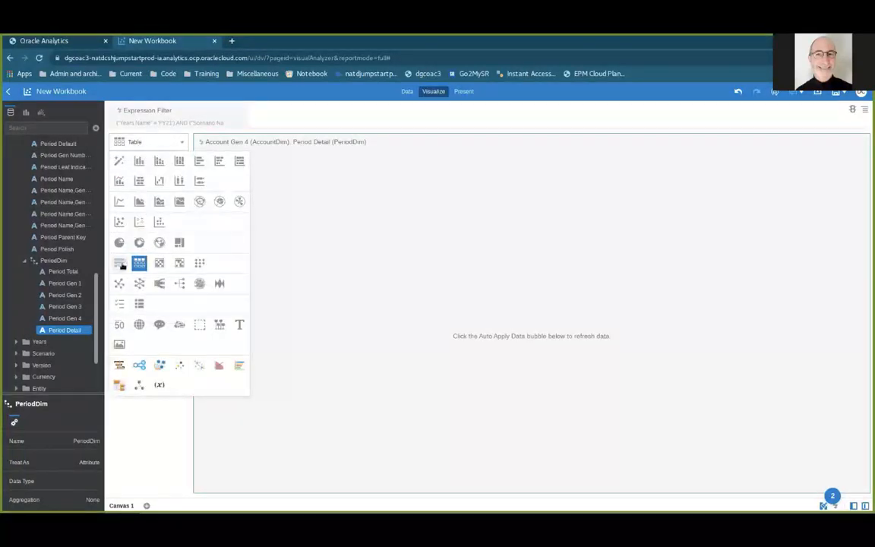
pyautogui.click(120, 263)
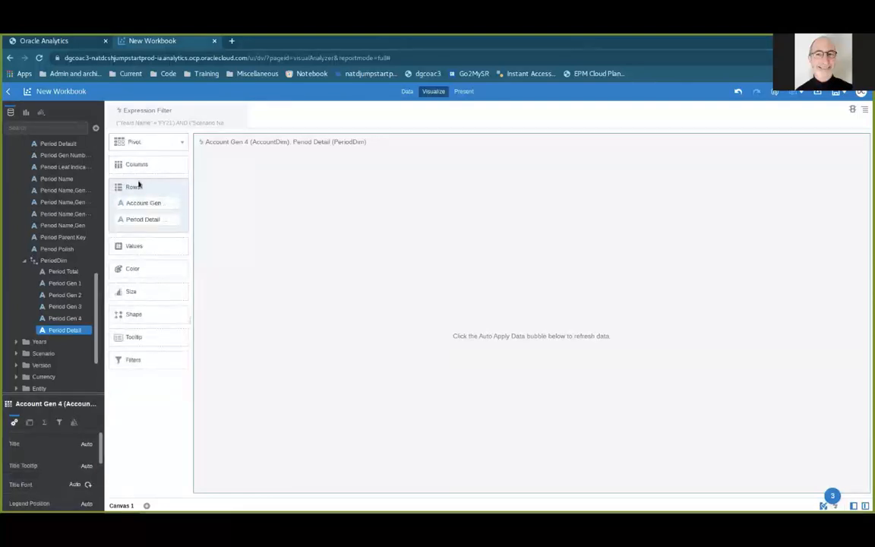
pyautogui.moveTo(148, 219); pyautogui.dragTo(141, 167)
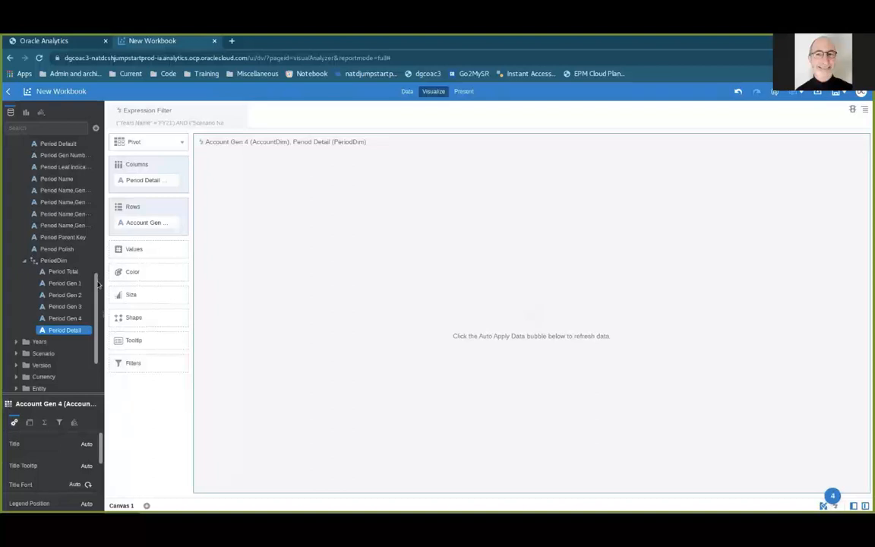
# Step: Add the OEP_FS Value measure to the pivot's values and apply the pending changes to refresh the data
pyautogui.scroll(10, 97, 284)
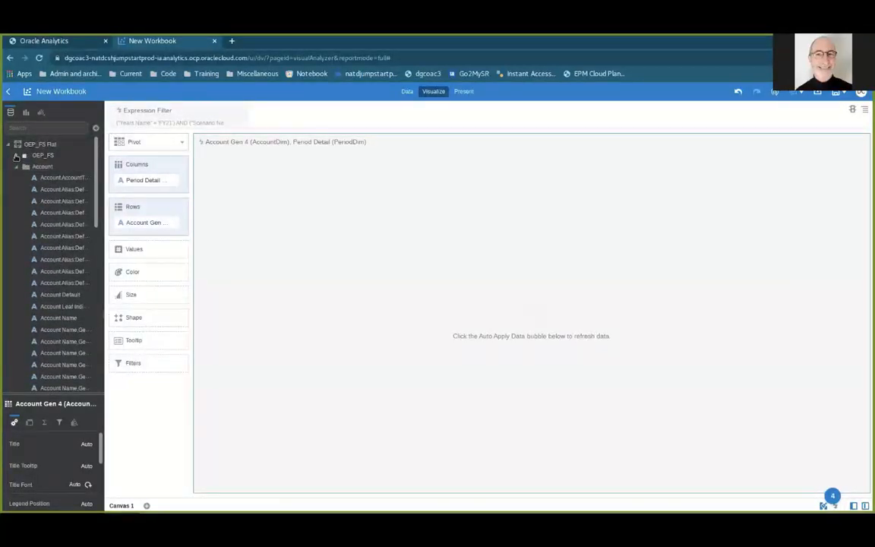
pyautogui.click(16, 155)
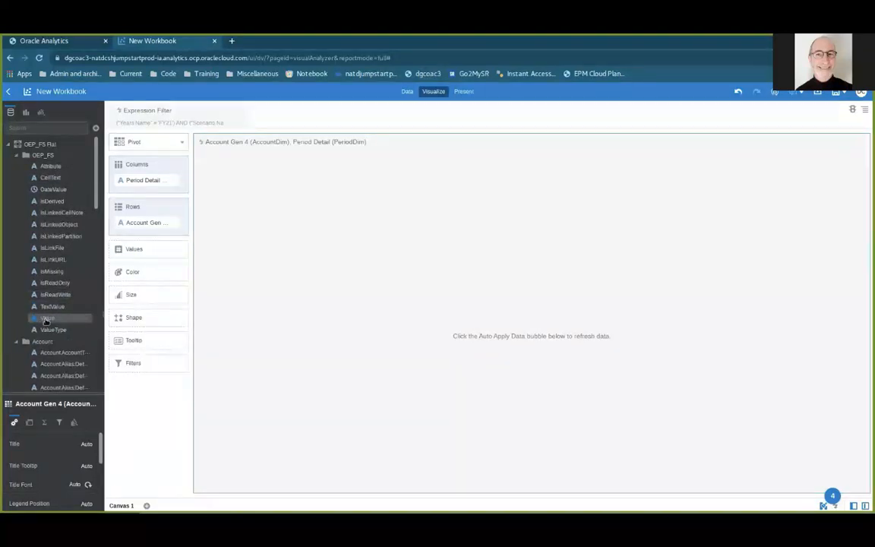
pyautogui.moveTo(91, 284); pyautogui.dragTo(131, 251)
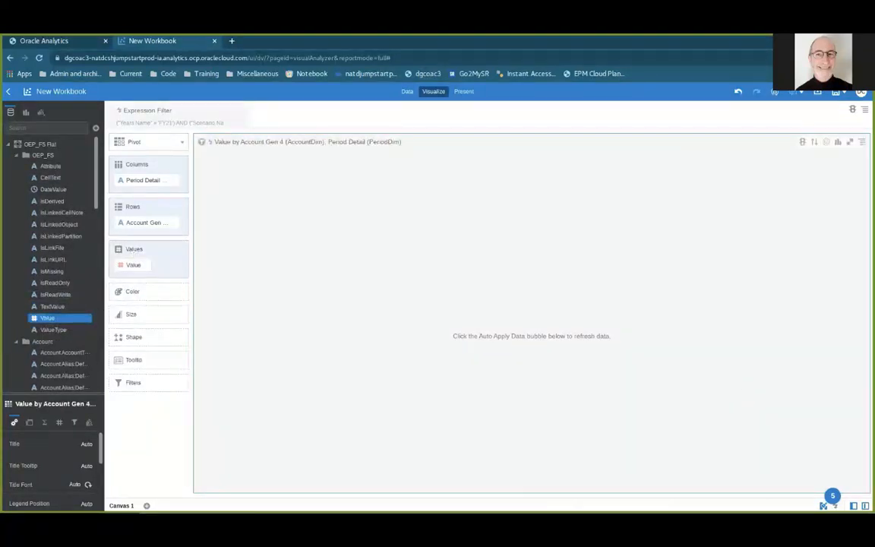
pyautogui.click(833, 495)
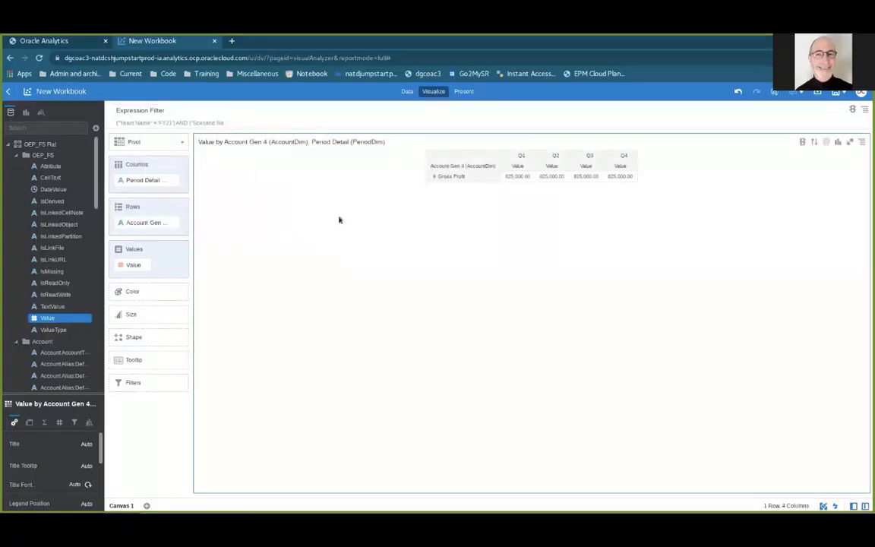
# Step: Check the filter expression, and expand Gross Profit and its Total Revenue member in the pivot
pyautogui.click(190, 123)
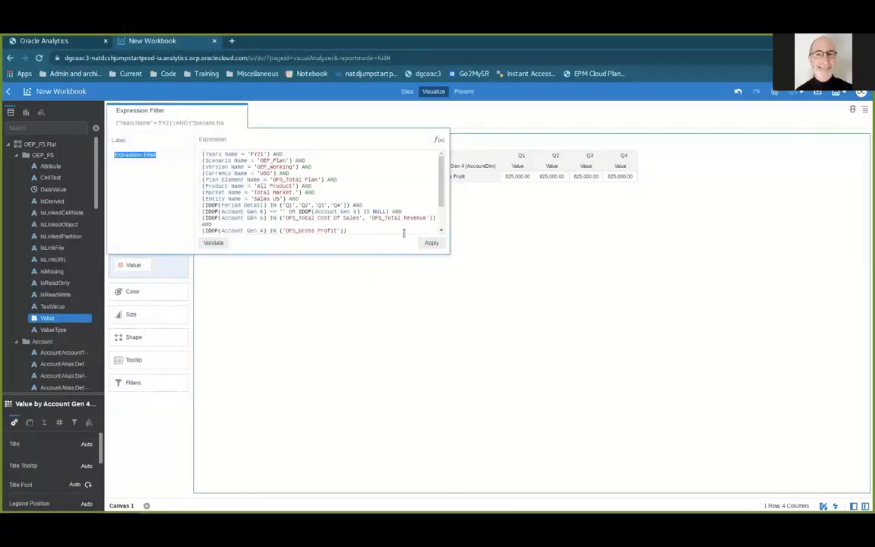
pyautogui.click(252, 302)
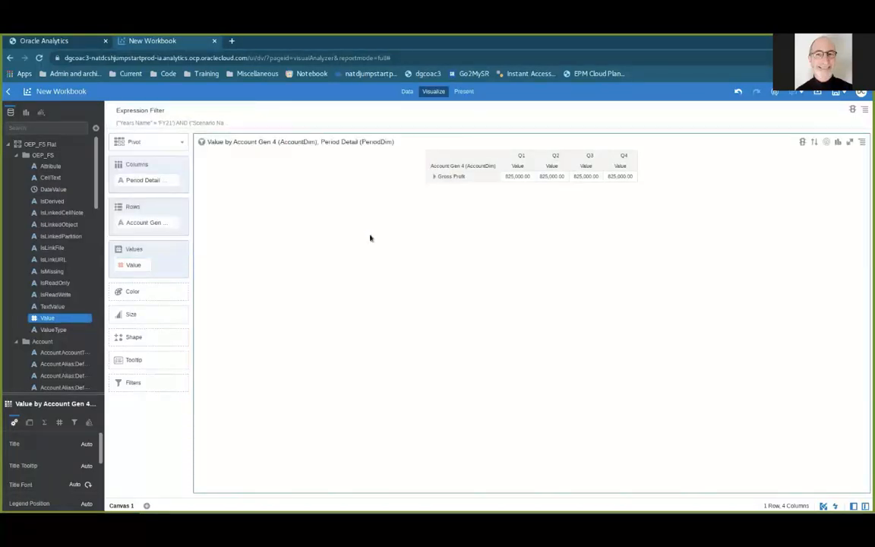
pyautogui.click(434, 179)
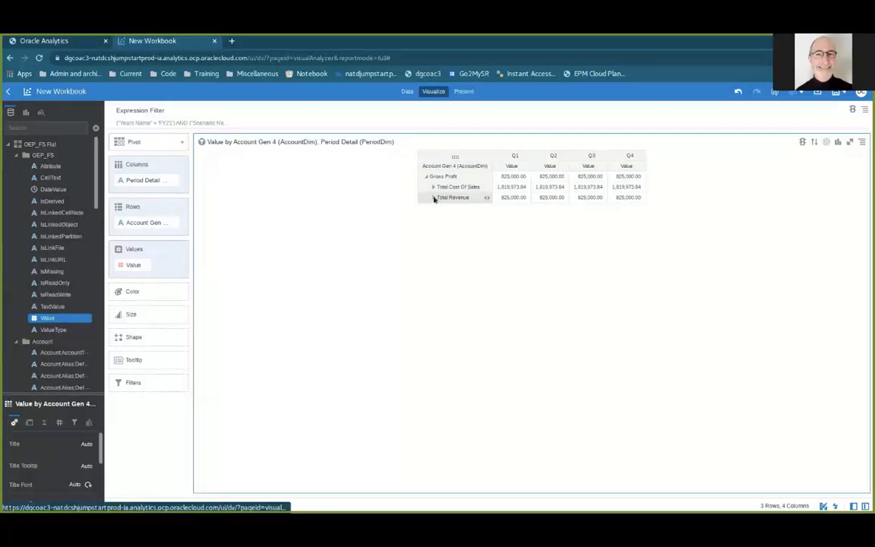
pyautogui.click(434, 196)
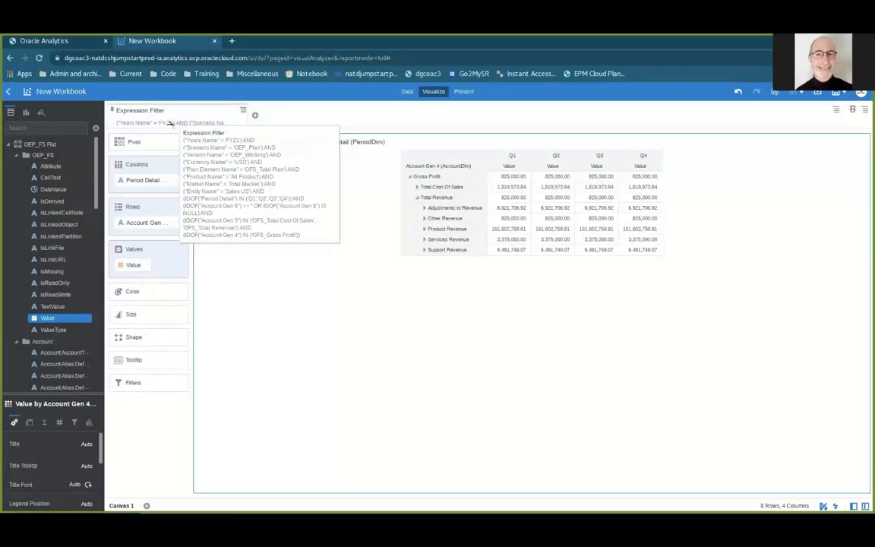
# Step: Review the IDOF conditions on Period Detail and the account generations in the expression filter
pyautogui.click(168, 123)
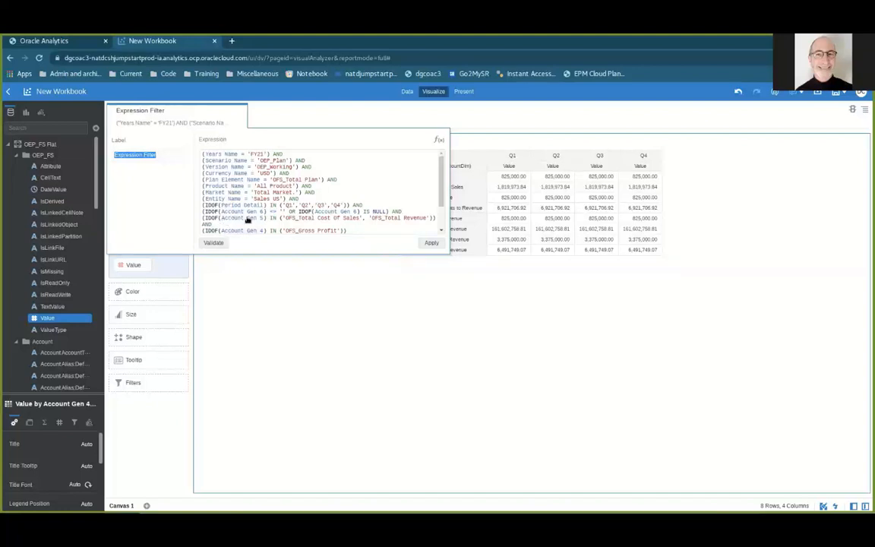
pyautogui.scroll(-2, 233, 224)
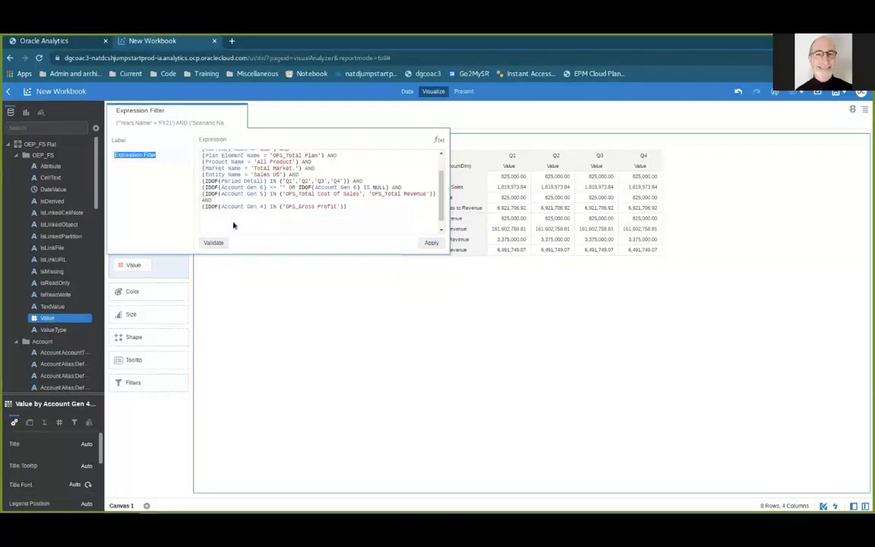
pyautogui.click(381, 278)
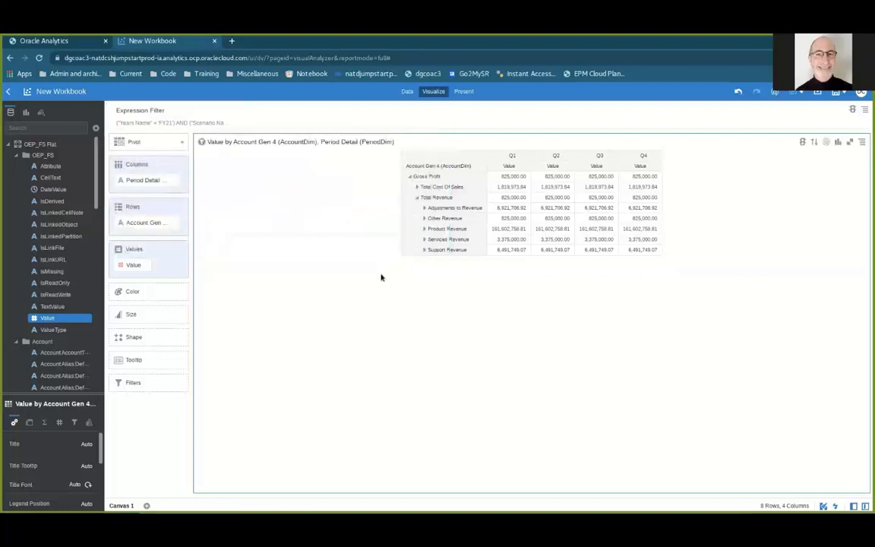
pyautogui.click(231, 40)
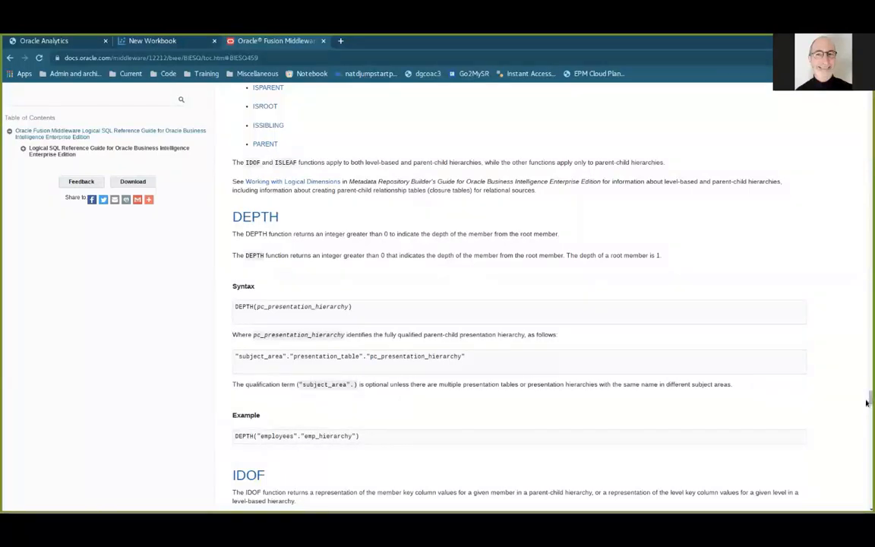
pyautogui.moveTo(866, 398); pyautogui.dragTo(868, 289)
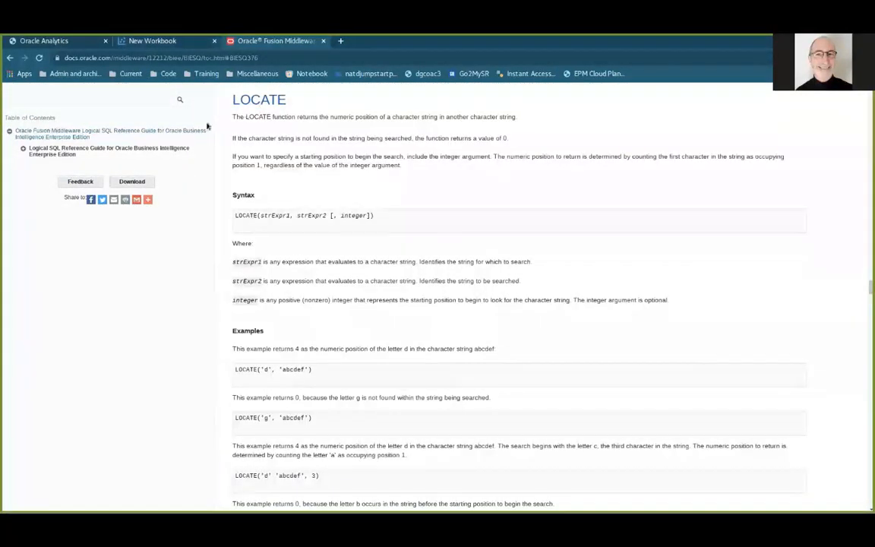
pyautogui.scroll(-3, 305, 215)
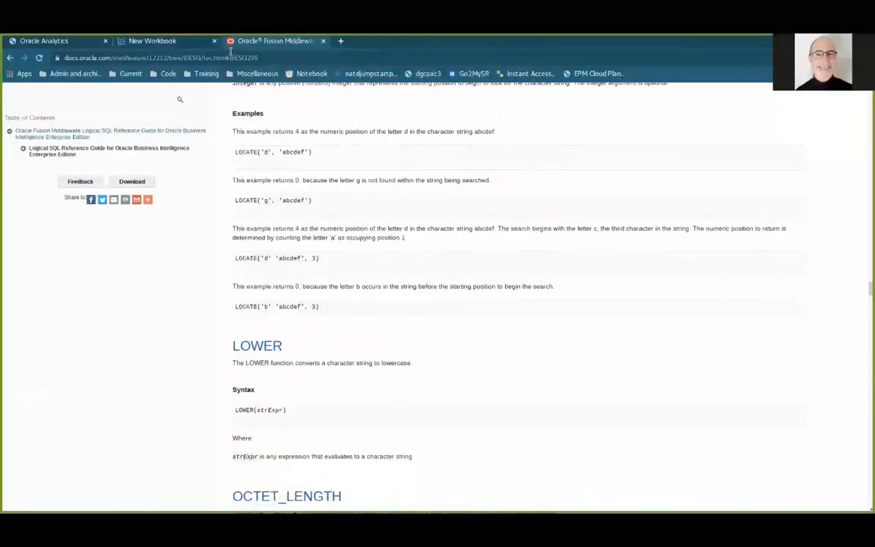
pyautogui.click(230, 57)
pyautogui.write('https://docs.oracle.com/middleware/12212/biee/BIESQ/toc.htm#BIESQ459')
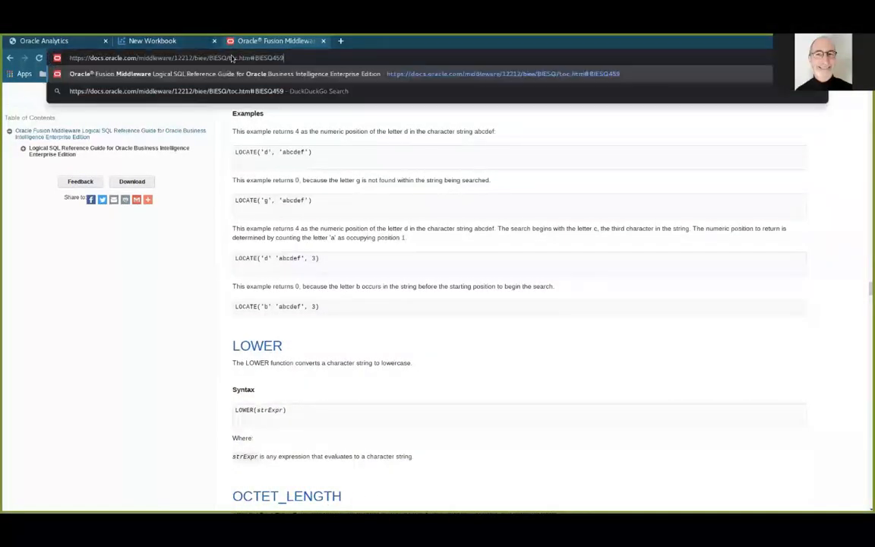
pyautogui.press('Return')
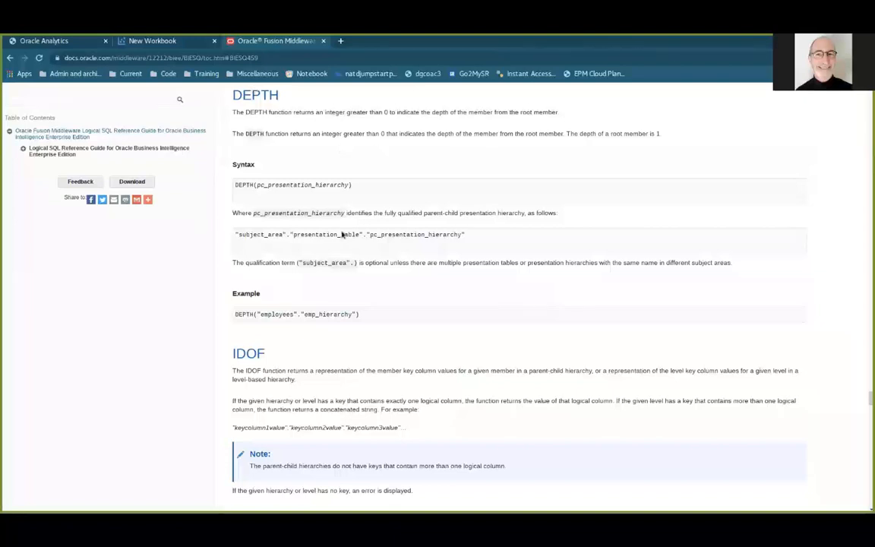
# Step: Read the IDOF function's description, its syntax for parent-child and level-based hierarchies, and its examples
pyautogui.scroll(-2, 353, 228)
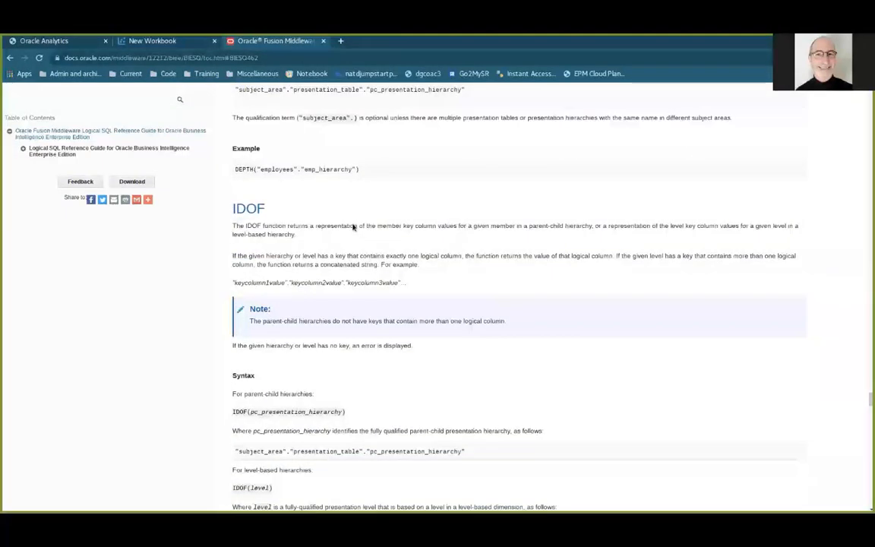
pyautogui.scroll(-1, 278, 231)
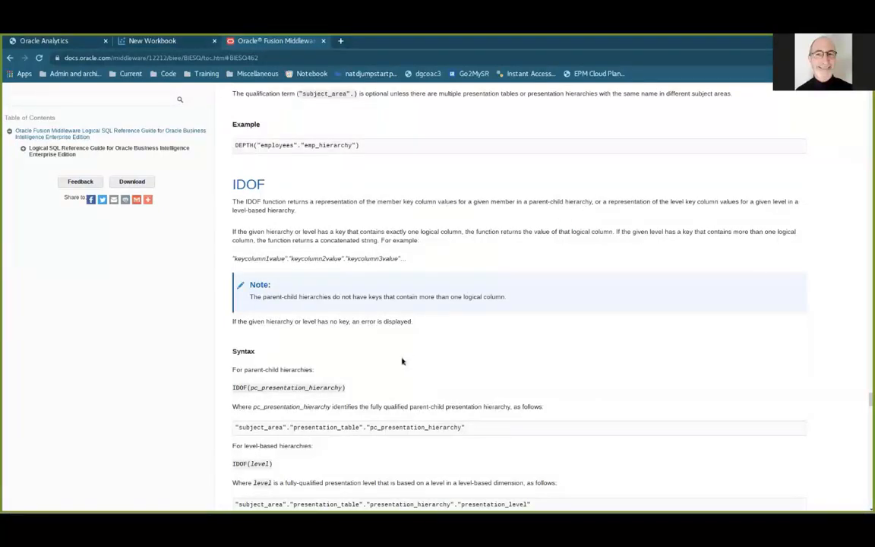
pyautogui.scroll(-3, 359, 372)
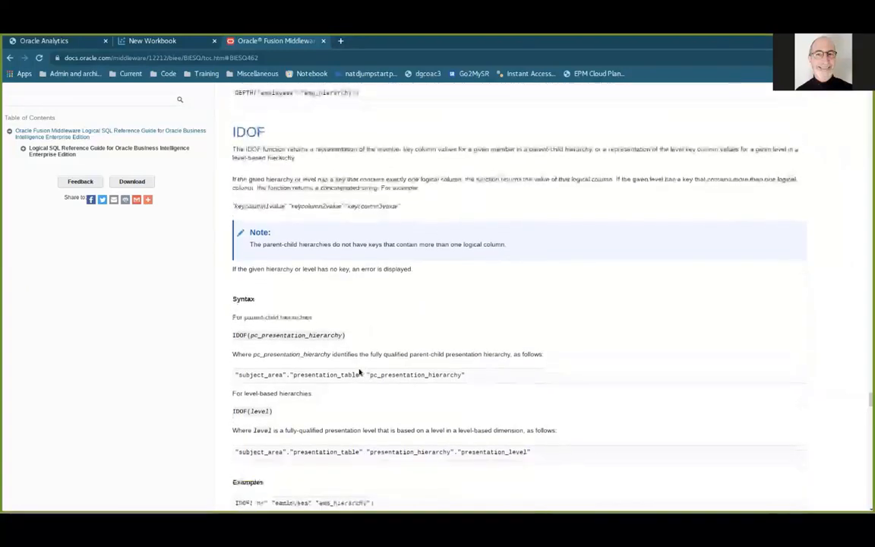
pyautogui.scroll(-2, 359, 372)
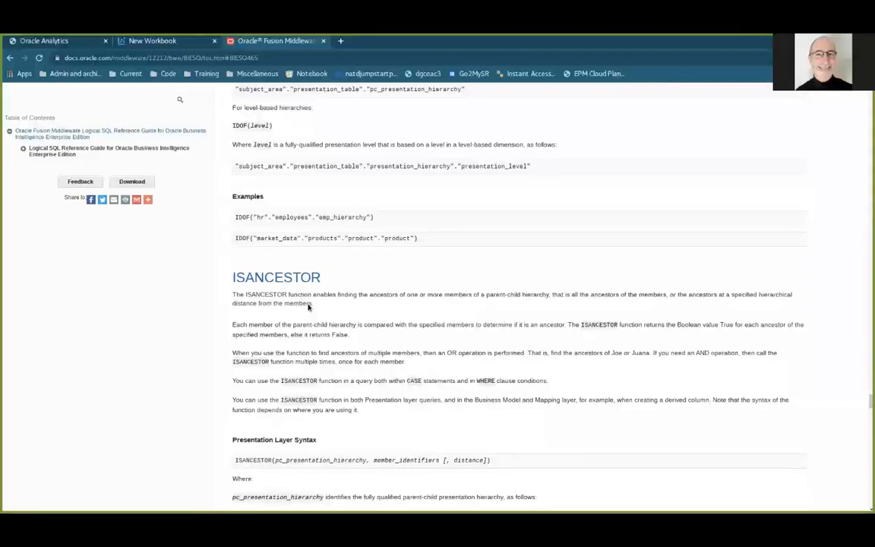
# Step: Examine the descriptions and syntax of the ISANCESTOR, ISCHILD and ISDESCENDANT functions
pyautogui.scroll(-2, 311, 306)
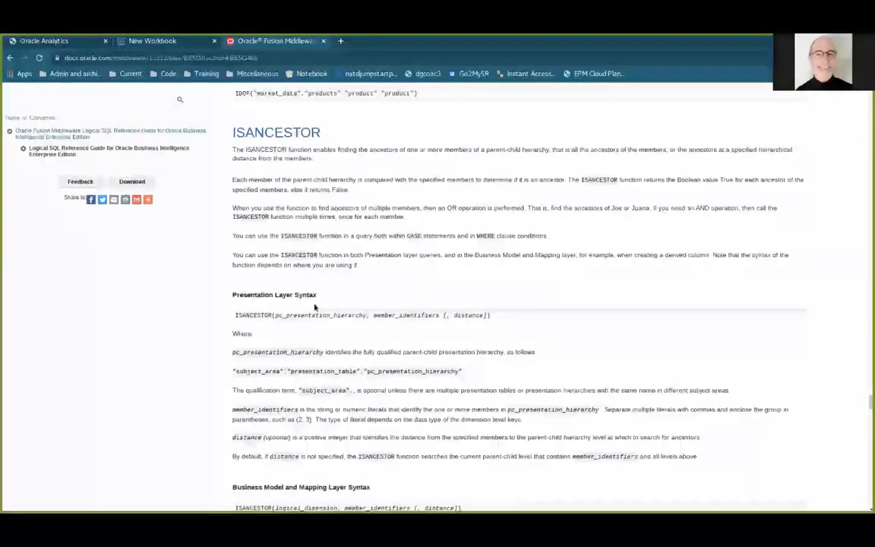
pyautogui.scroll(-4, 315, 306)
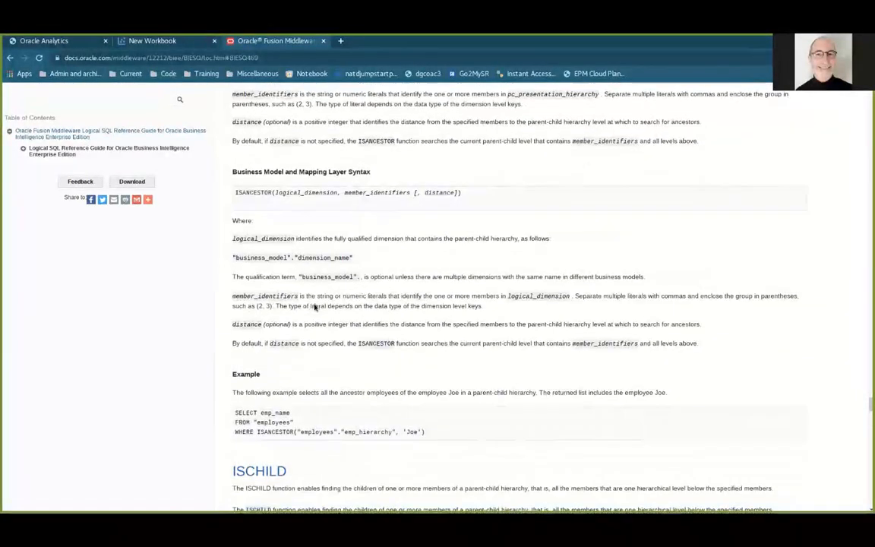
pyautogui.scroll(-4, 315, 306)
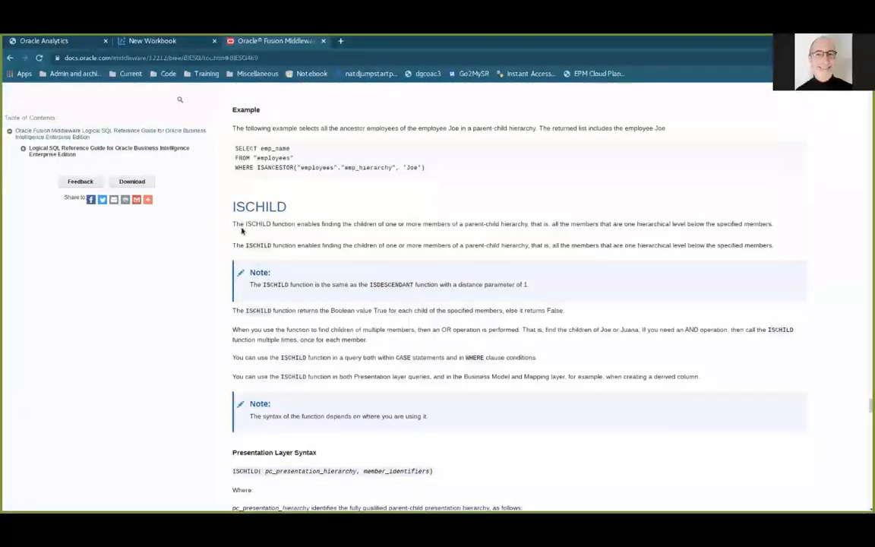
pyautogui.scroll(-5, 353, 258)
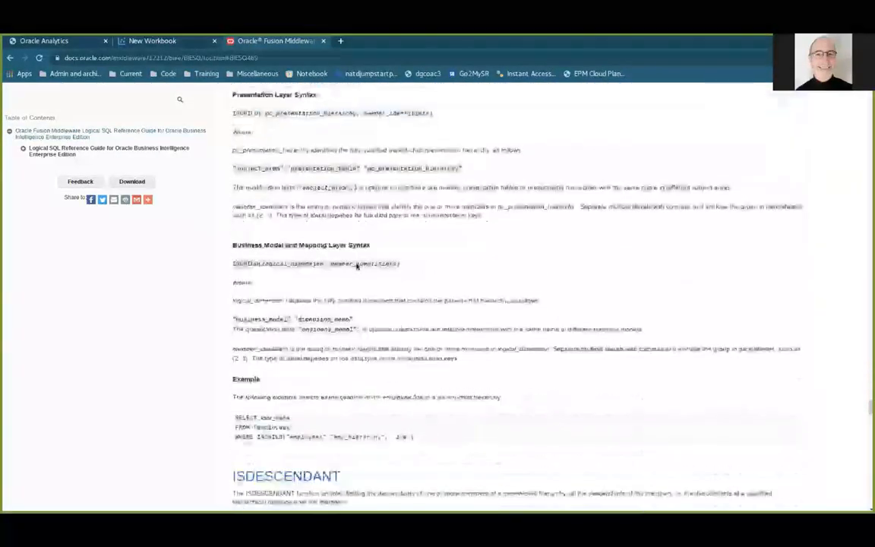
pyautogui.scroll(-2, 356, 265)
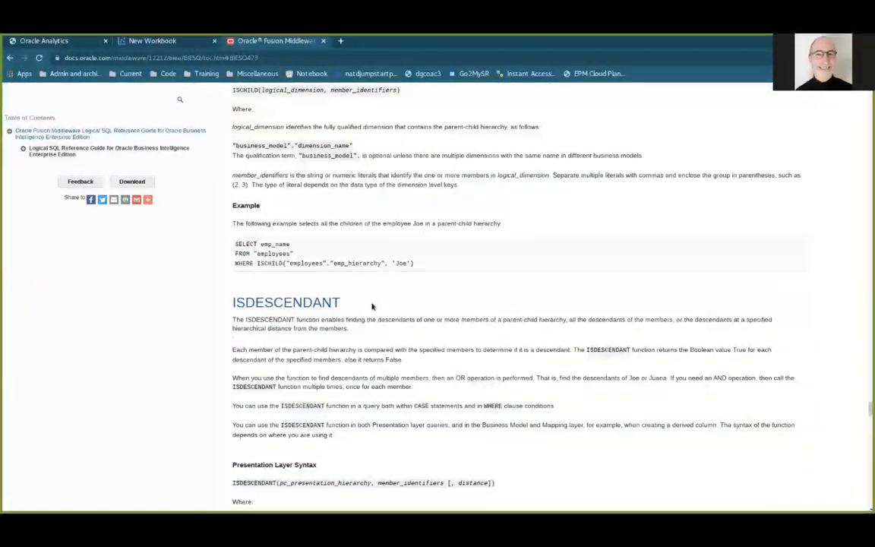
pyautogui.scroll(-2, 372, 306)
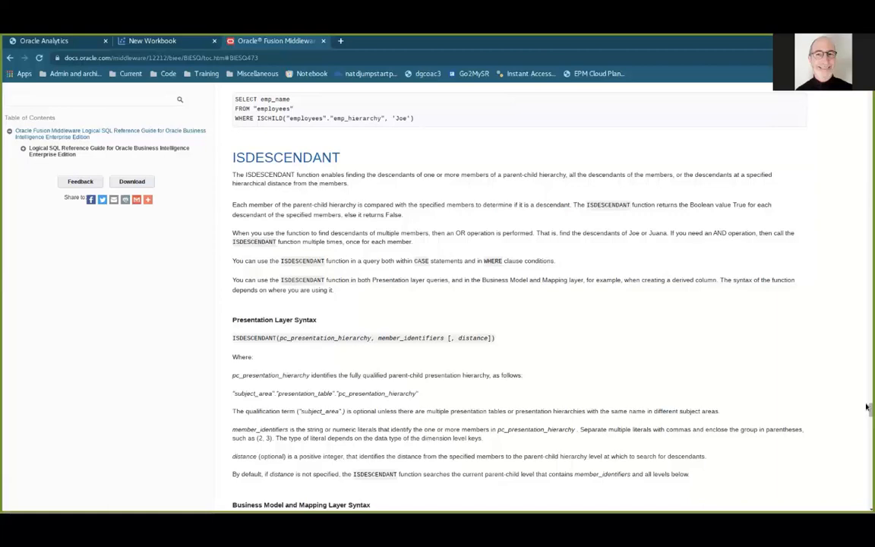
# Step: Return to the guide's list of topics and open the Hierarchy Navigation Functions section
pyautogui.moveTo(869, 408); pyautogui.dragTo(847, 85)
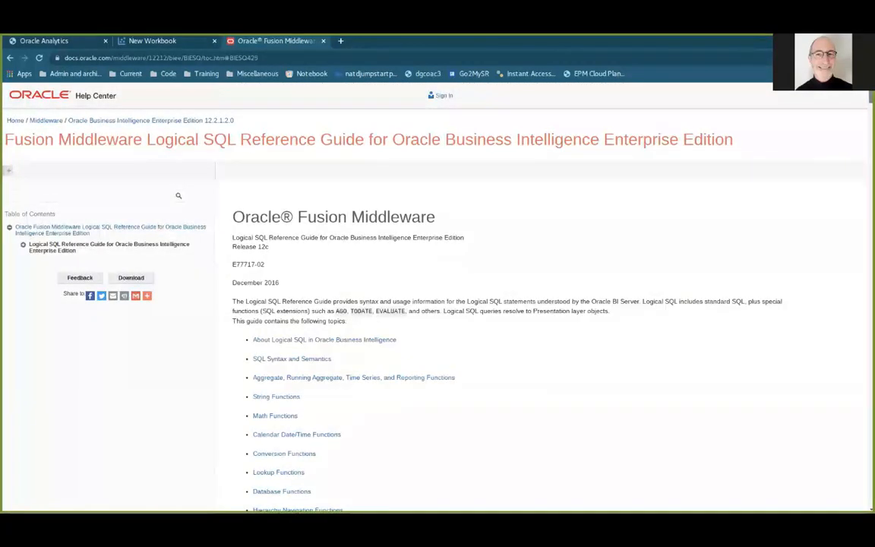
pyautogui.scroll(-1, 692, 264)
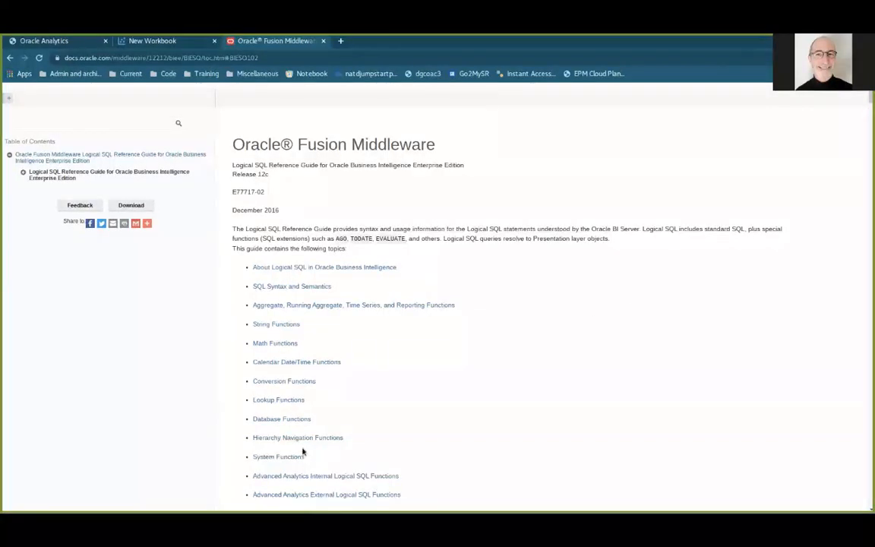
pyautogui.click(302, 439)
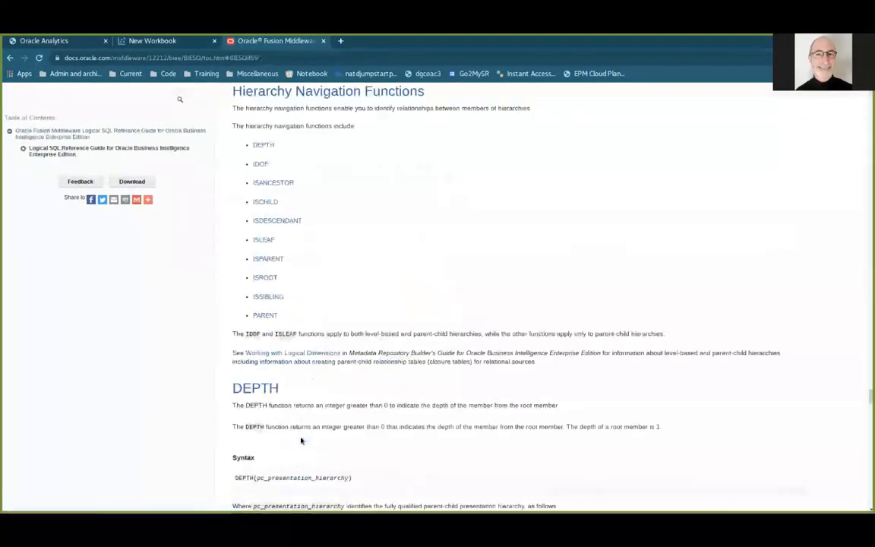